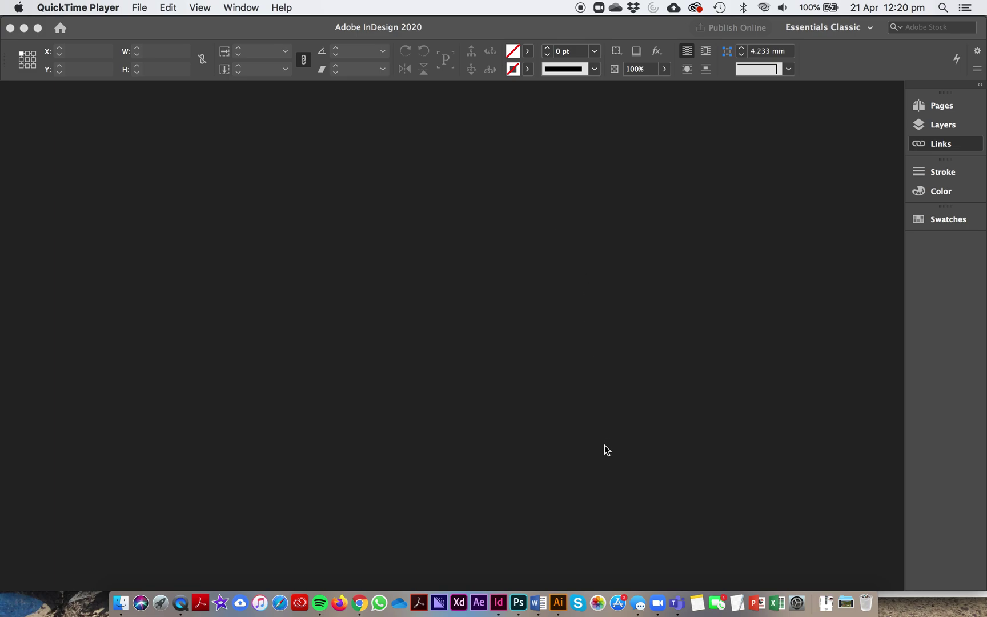
# - Switch to Chrome, open the download folder for the double page spread images, and dismiss the Acrobat crash report
pyautogui.click(359, 603)
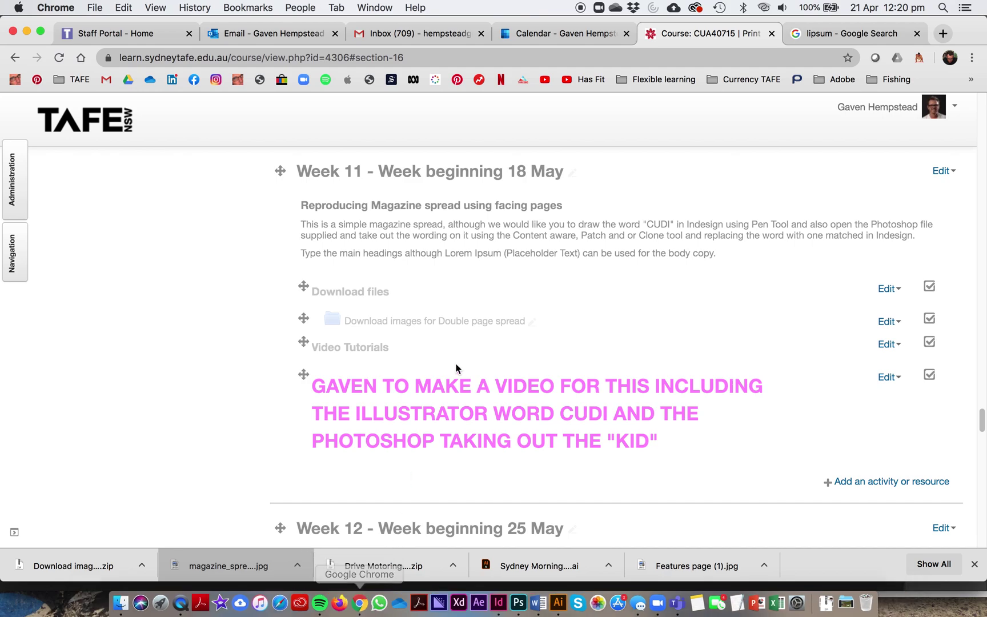
pyautogui.click(438, 325)
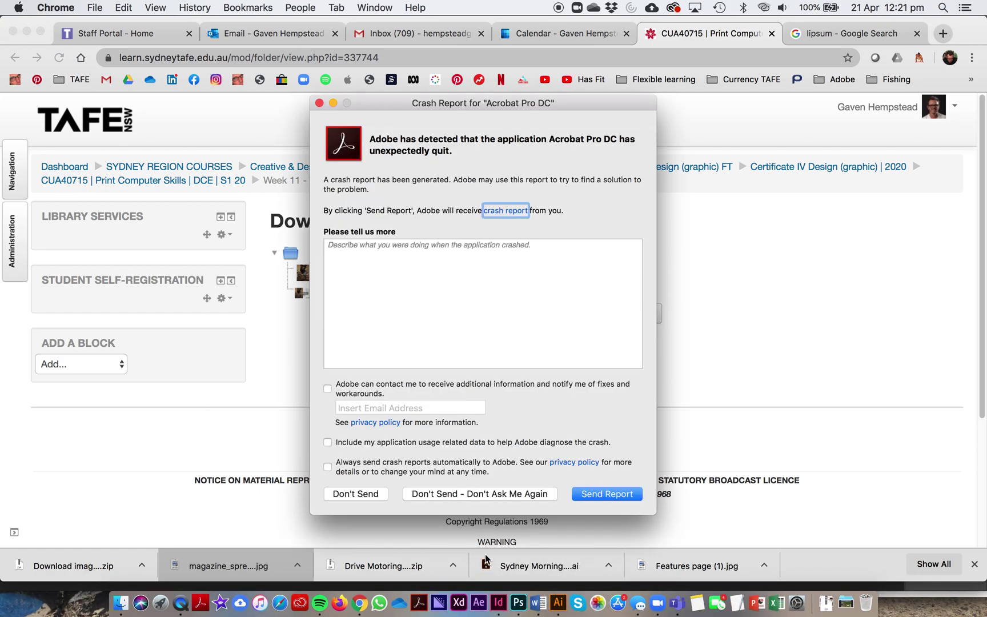
pyautogui.click(319, 104)
# - In InDesign, start a new A4 portrait print document with 2 facing pages
pyautogui.click(498, 599)
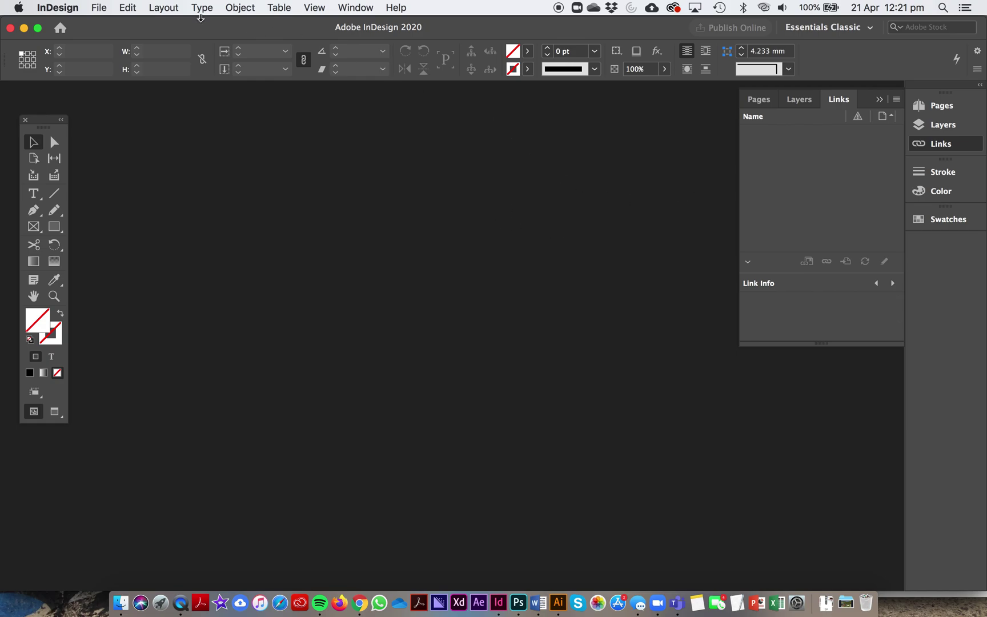
pyautogui.click(108, 8)
pyautogui.moveTo(114, 24)
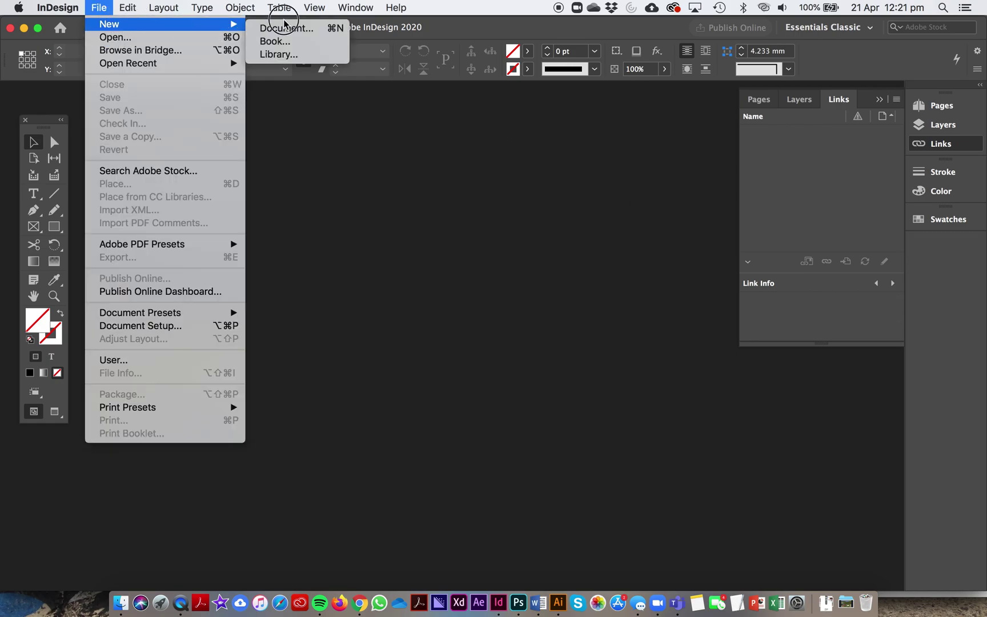
pyautogui.click(284, 31)
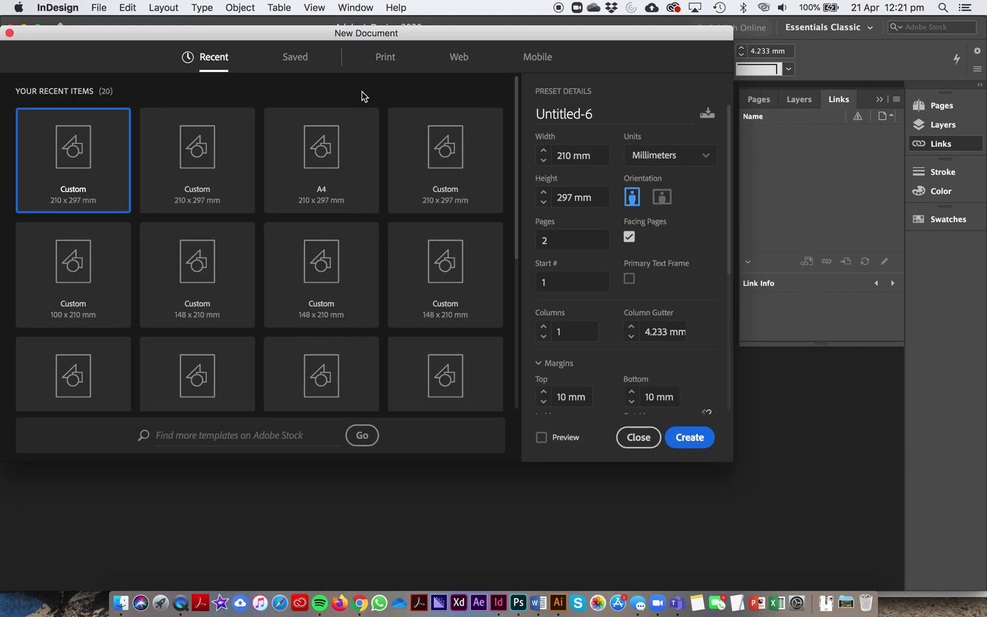
pyautogui.click(326, 147)
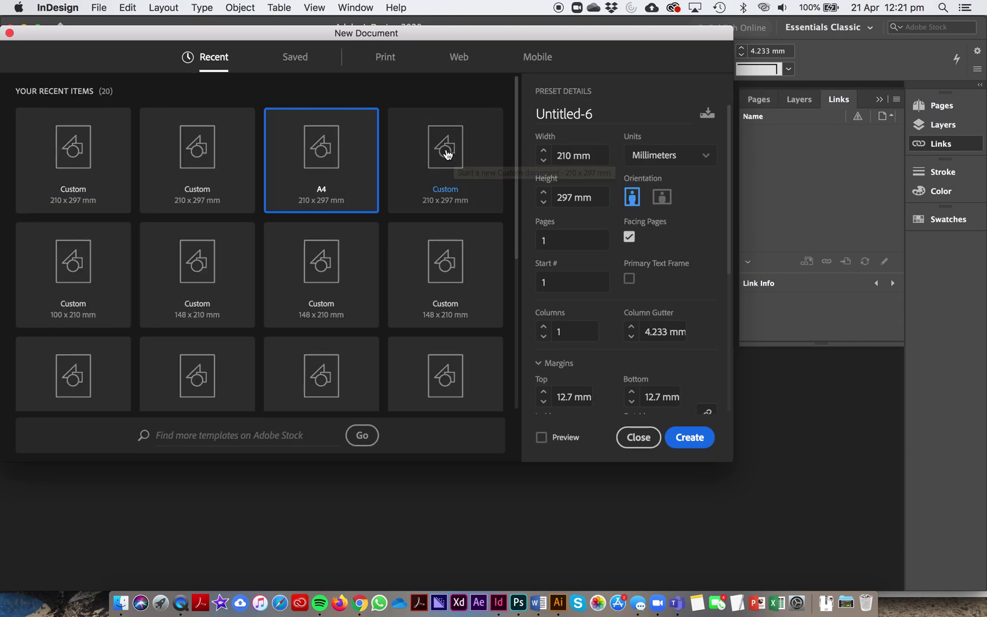
pyautogui.click(552, 239)
pyautogui.write('2')
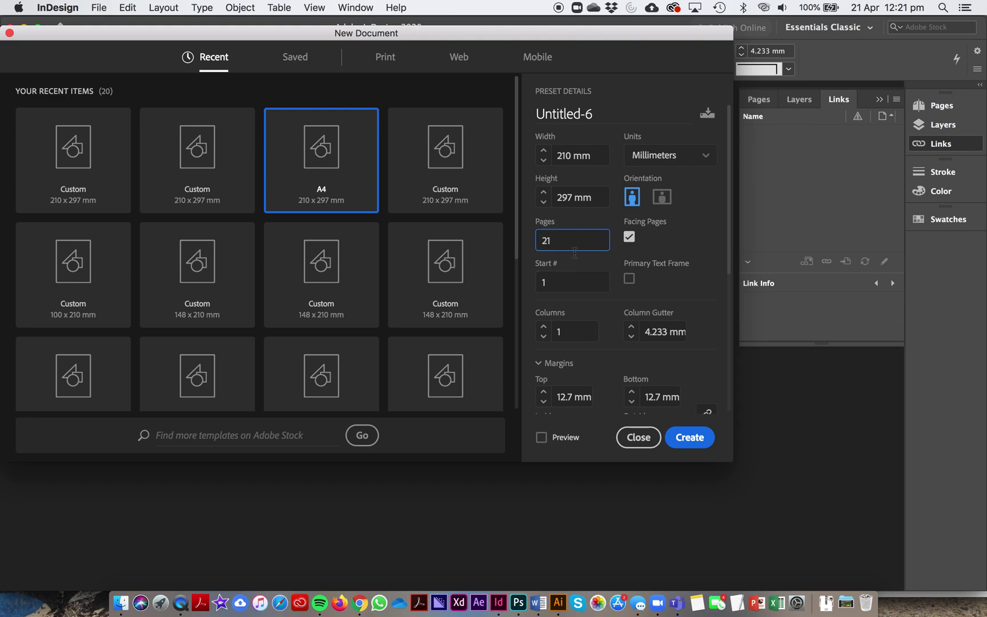
pyautogui.write('1')
pyautogui.doubleClick(565, 240)
pyautogui.click(573, 238)
pyautogui.write('2')
# - Set the new document's margins to 0 mm and create it
pyautogui.click(563, 394)
pyautogui.write('10')
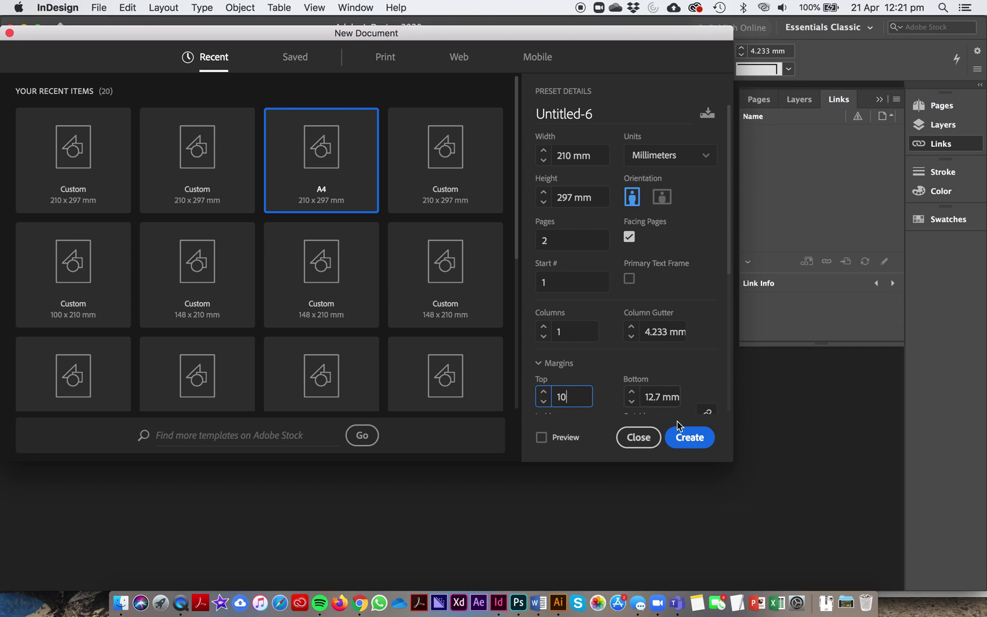
pyautogui.click(545, 398)
pyautogui.click(708, 412)
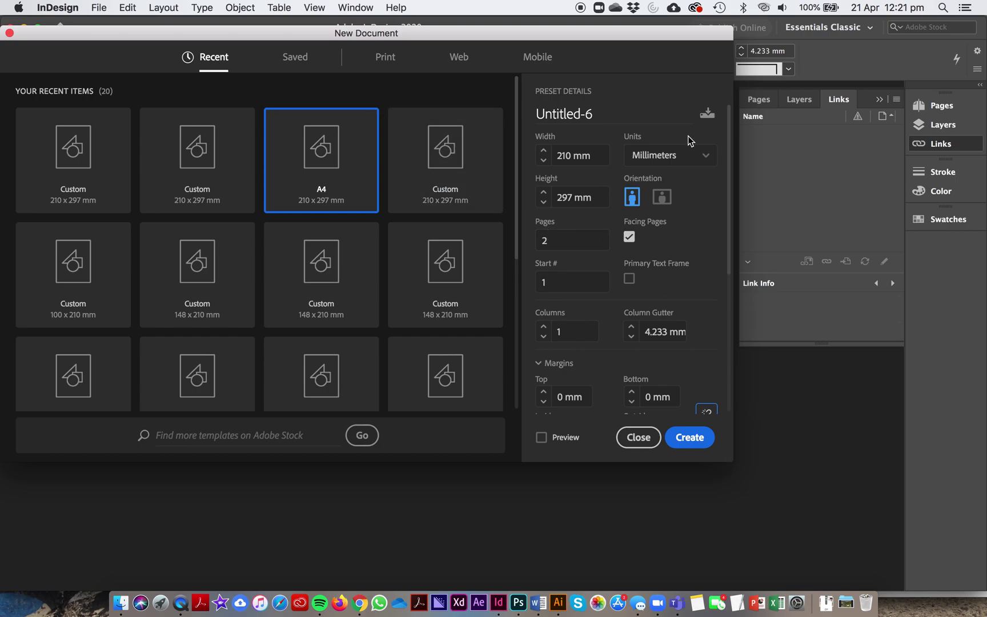
pyautogui.click(692, 443)
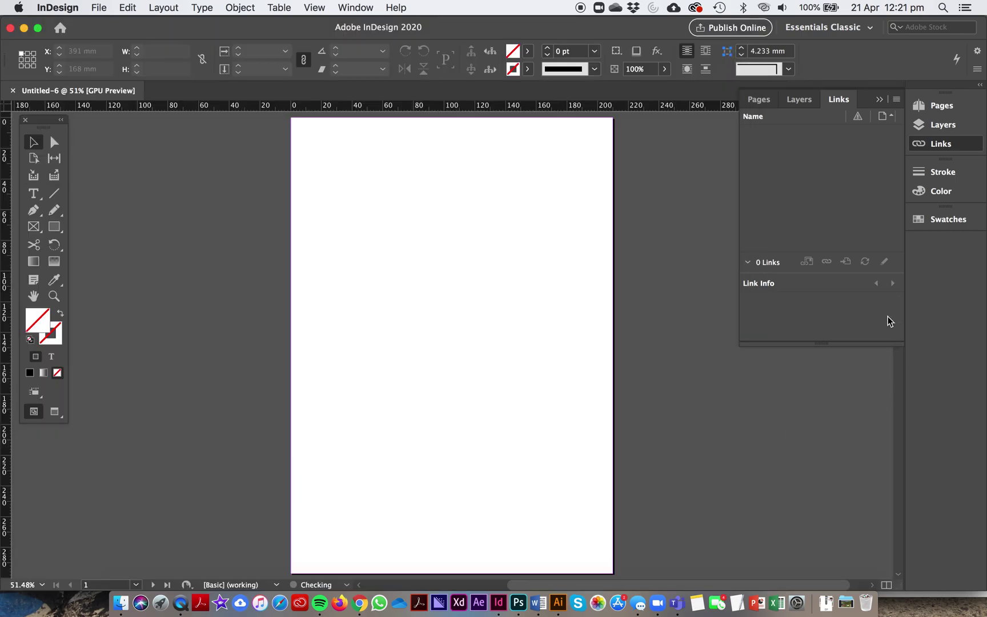
# - Turn off Allow Document Pages to Shuffle and move page 2 beside page 1 to form a single spread
pyautogui.click(760, 100)
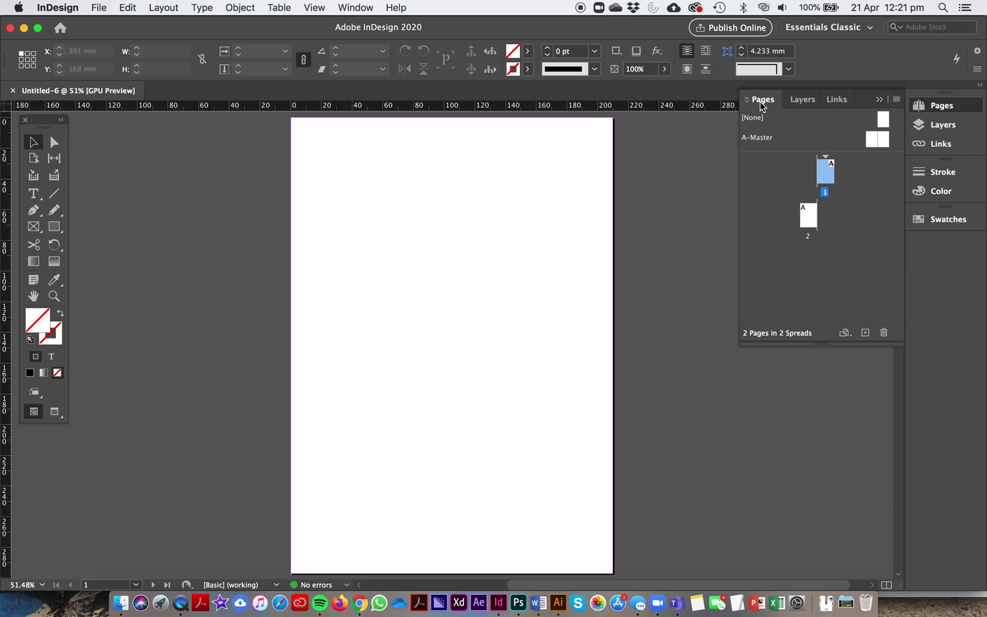
pyautogui.click(896, 101)
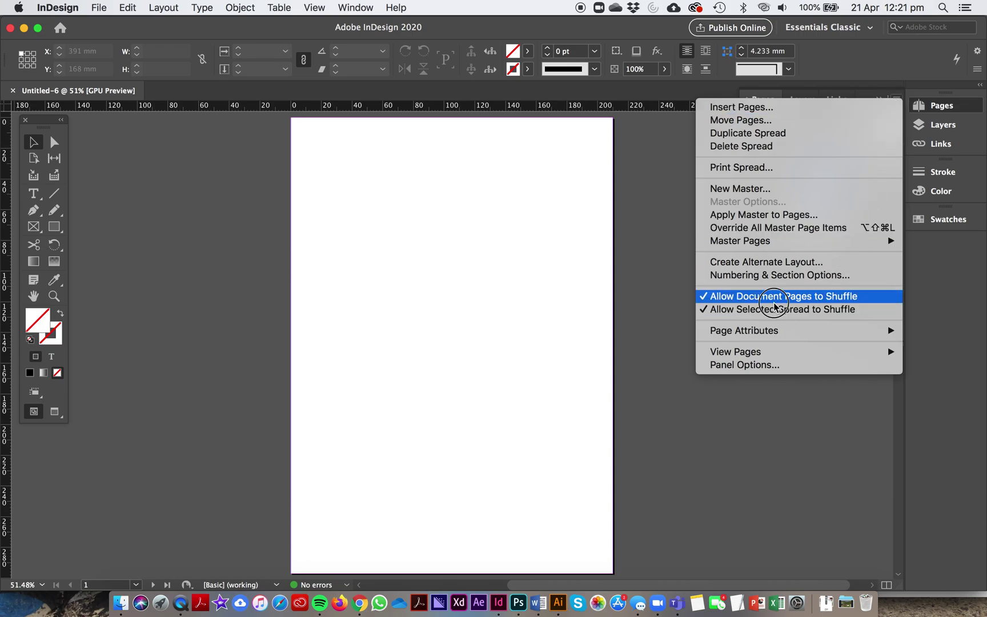
pyautogui.click(809, 297)
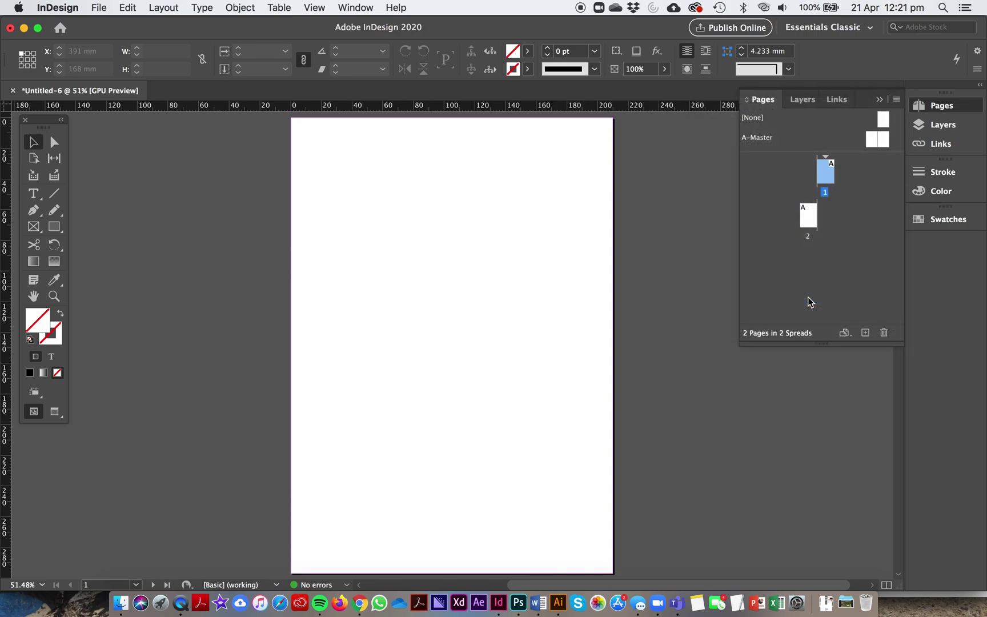
pyautogui.moveTo(805, 218); pyautogui.dragTo(817, 183)
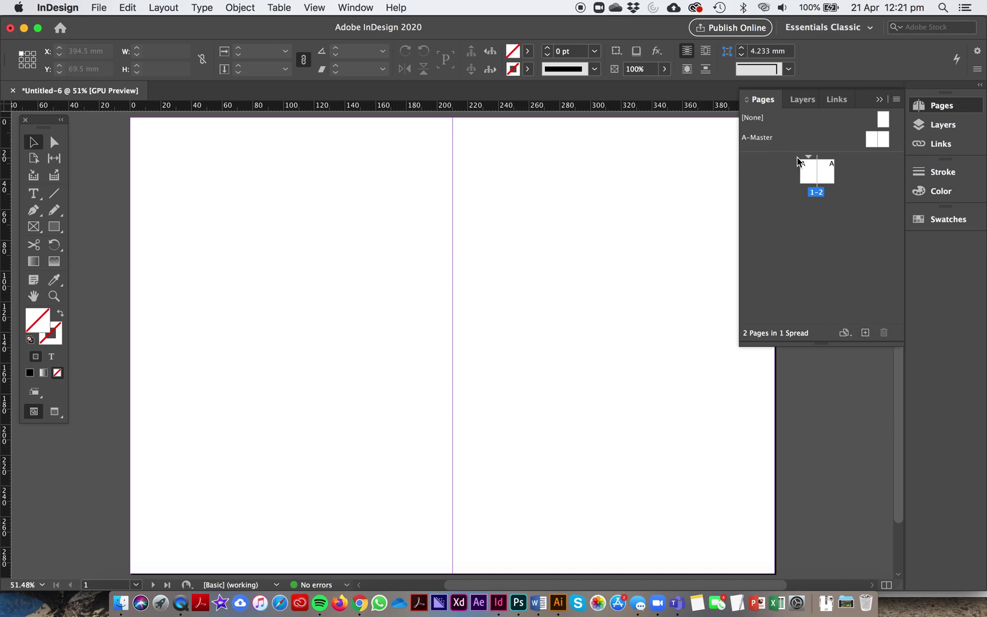
# - Place magazine_spread (2).jpg at full page height, align it to the spread's right edge, and crop its left side to 420 mm wide
pyautogui.click(99, 7)
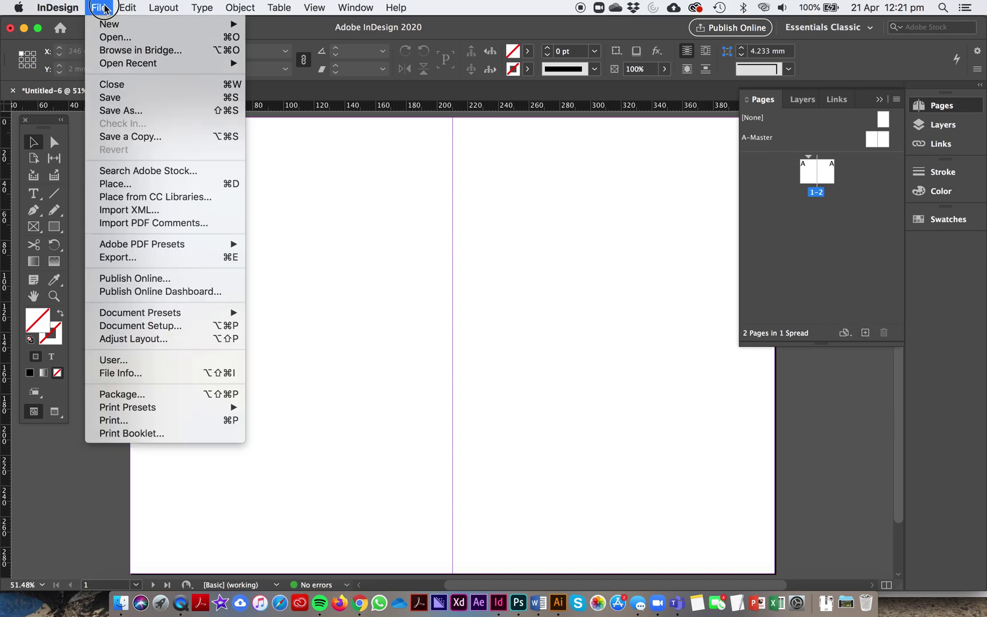
pyautogui.click(146, 184)
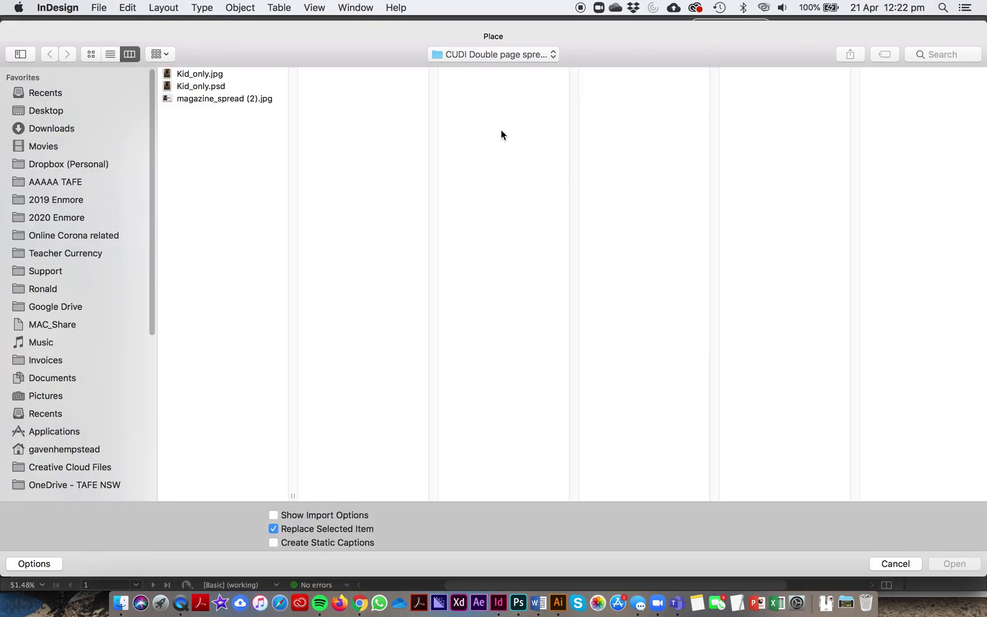
pyautogui.click(207, 74)
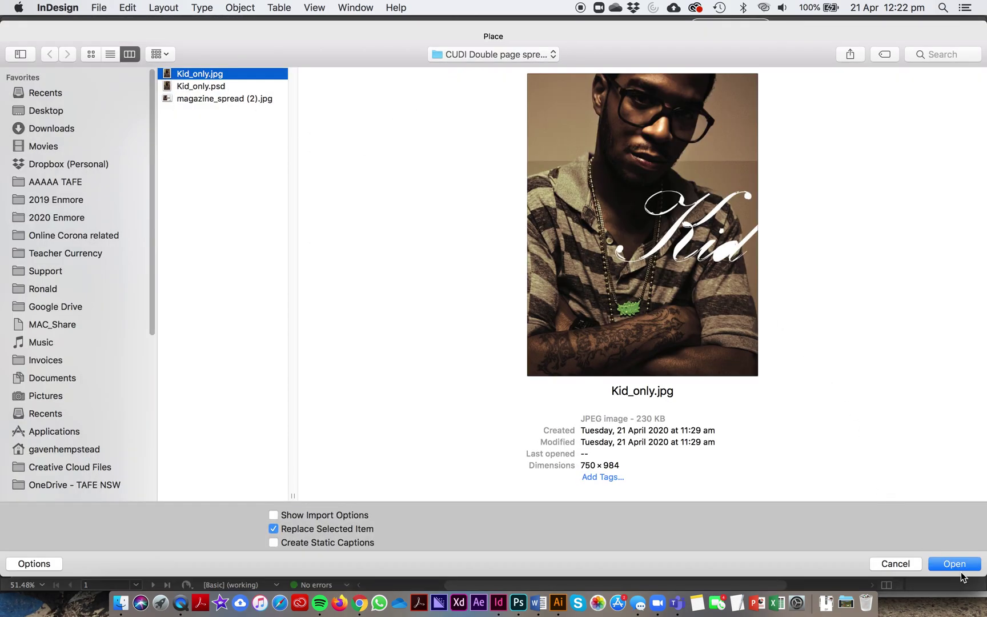
pyautogui.click(201, 99)
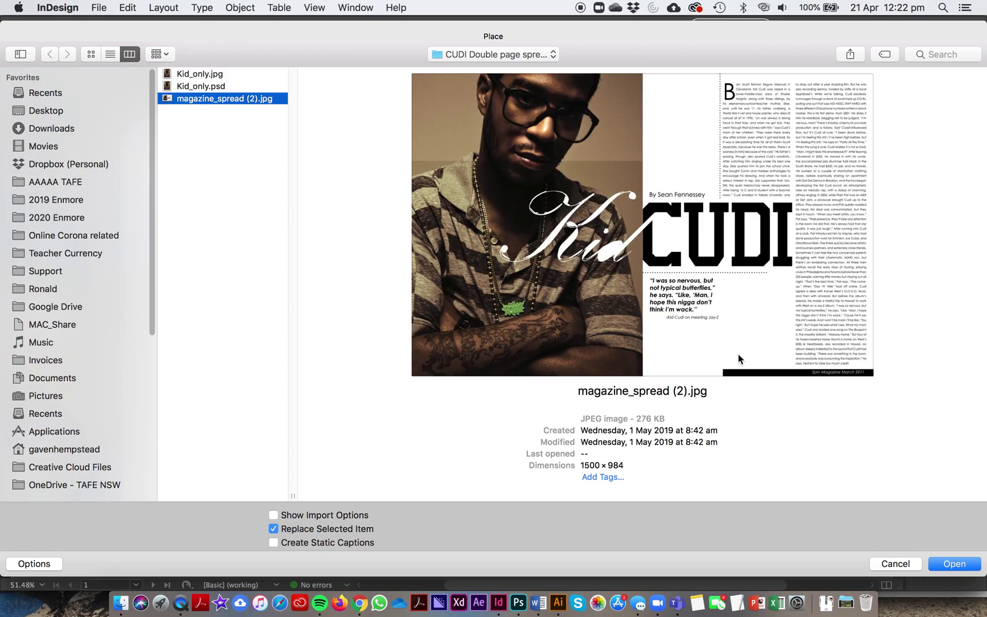
pyautogui.click(943, 563)
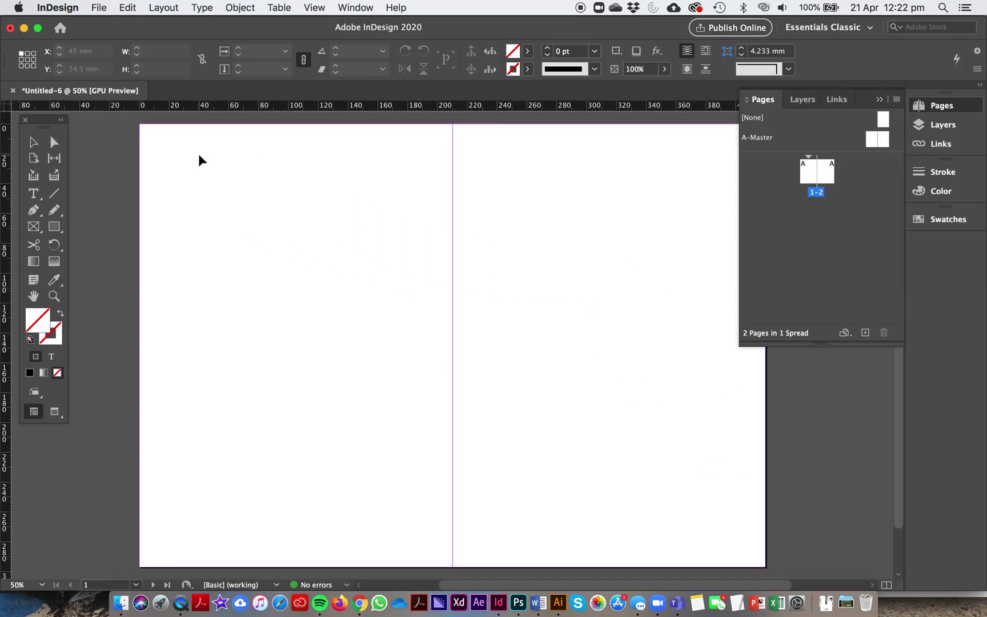
pyautogui.press('super+minus')
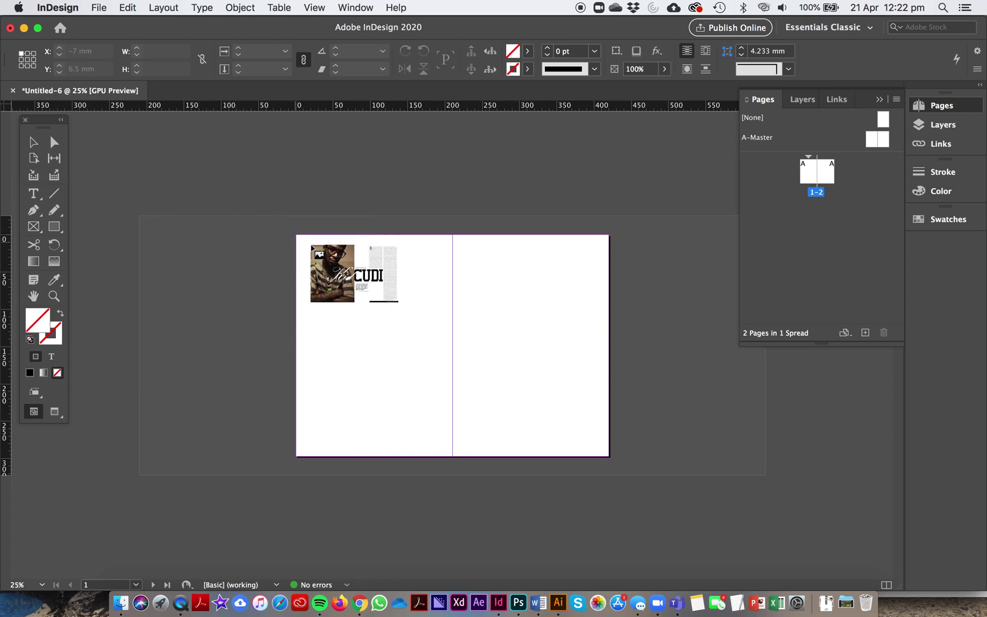
pyautogui.moveTo(298, 237); pyautogui.dragTo(631, 435)
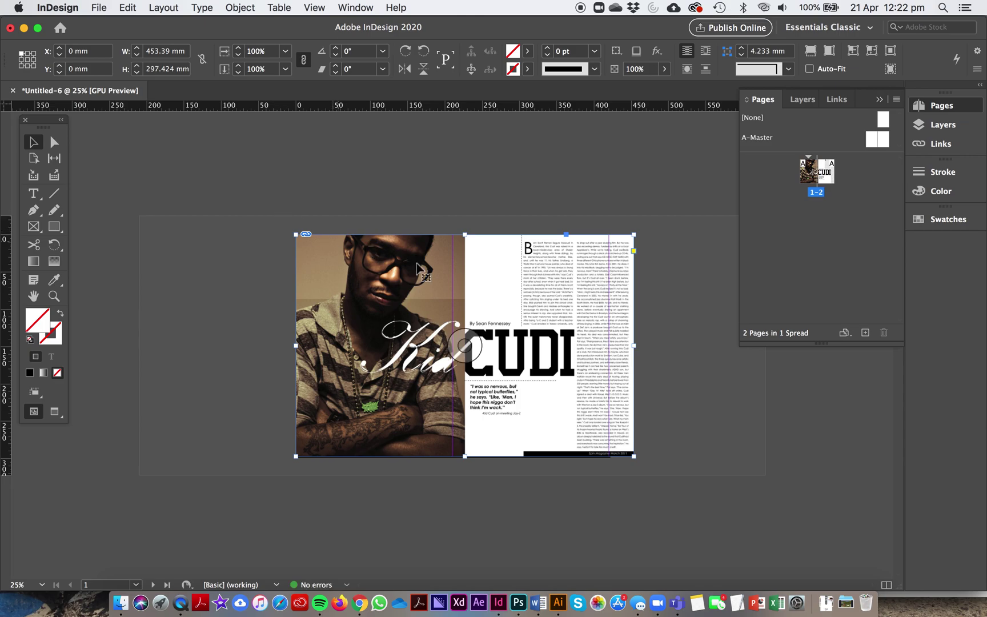
pyautogui.moveTo(521, 291); pyautogui.dragTo(496, 293)
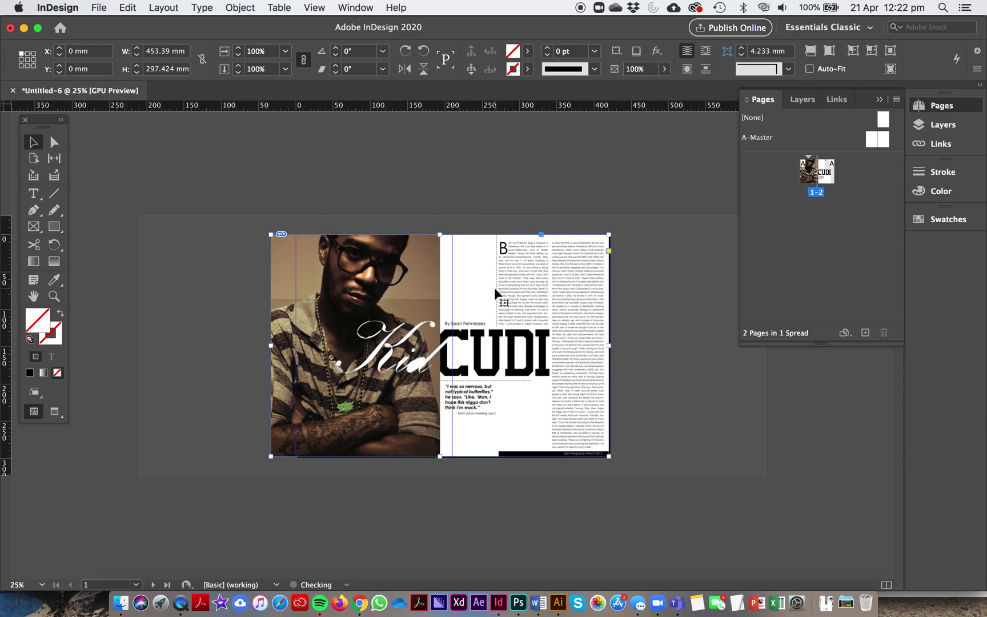
pyautogui.moveTo(270, 345); pyautogui.dragTo(296, 345)
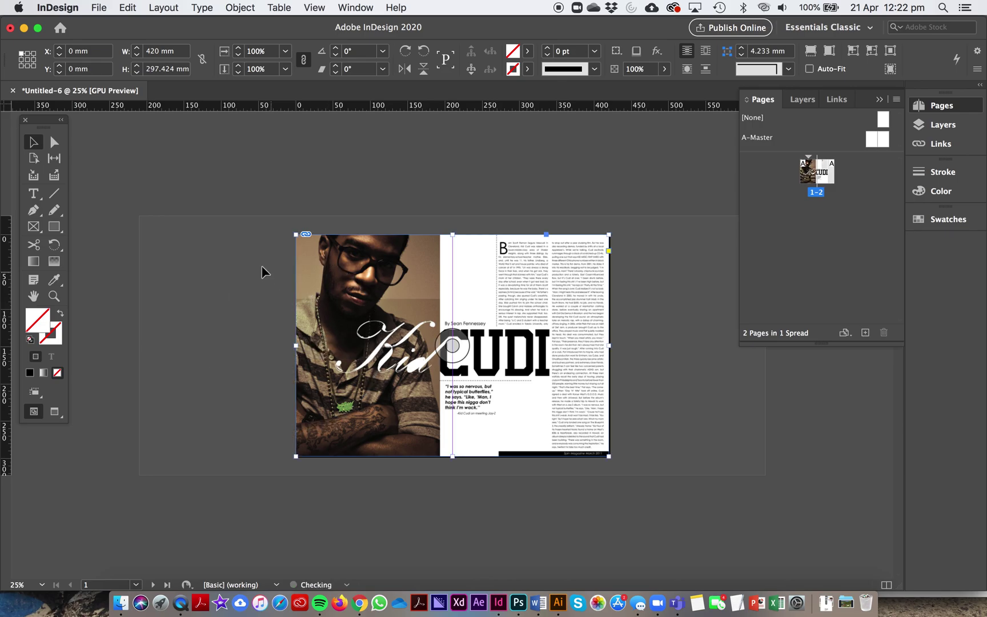
# - Reduce the placed magazine image's opacity to 40% and deselect it
pyautogui.moveTo(264, 218); pyautogui.dragTo(375, 269)
pyautogui.hscroll(10, 375, 269)
pyautogui.scroll(-2, 375, 269)
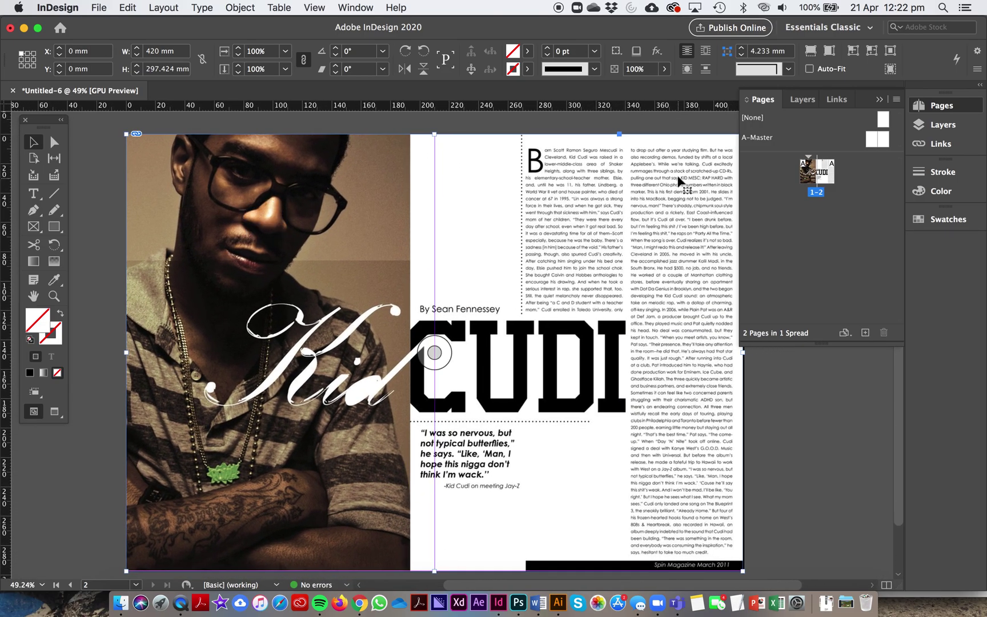
pyautogui.click(664, 69)
pyautogui.moveTo(660, 88); pyautogui.dragTo(624, 86)
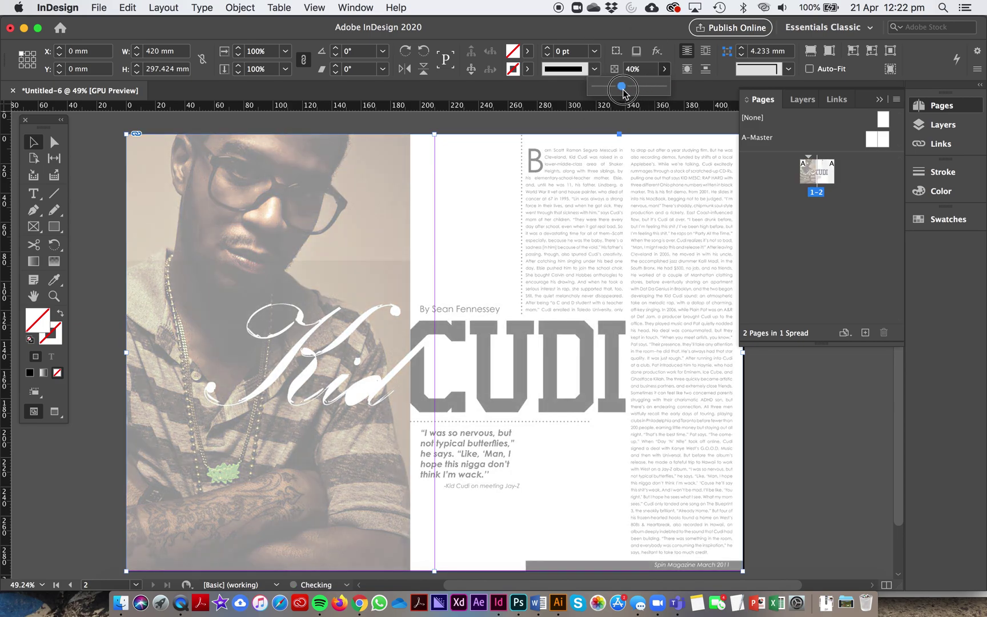
pyautogui.click(468, 130)
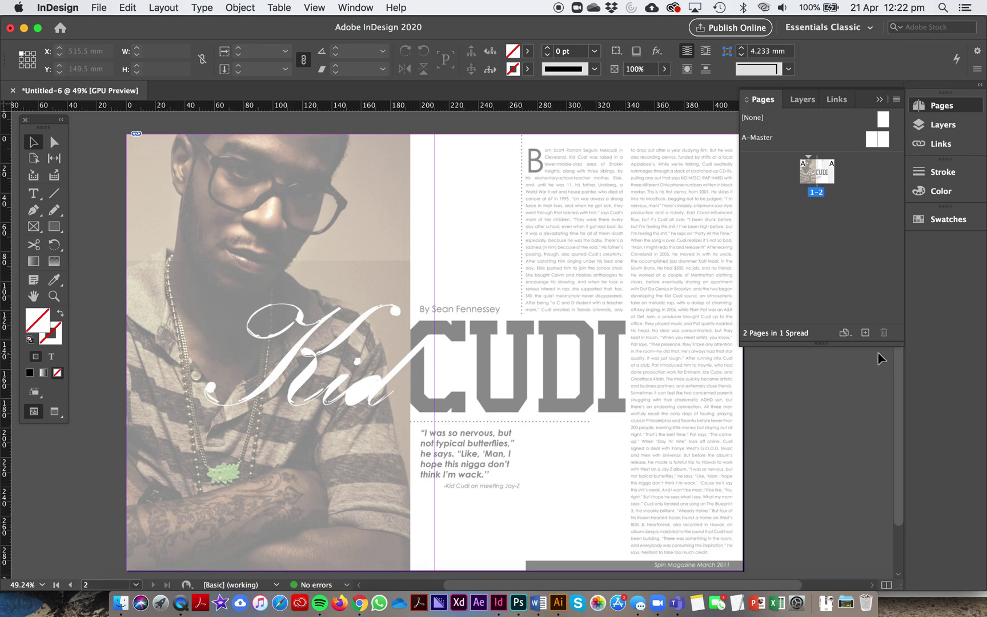
# - Add a new layer, lock Layer 1 holding the reference image, and make the new layer active
pyautogui.click(801, 99)
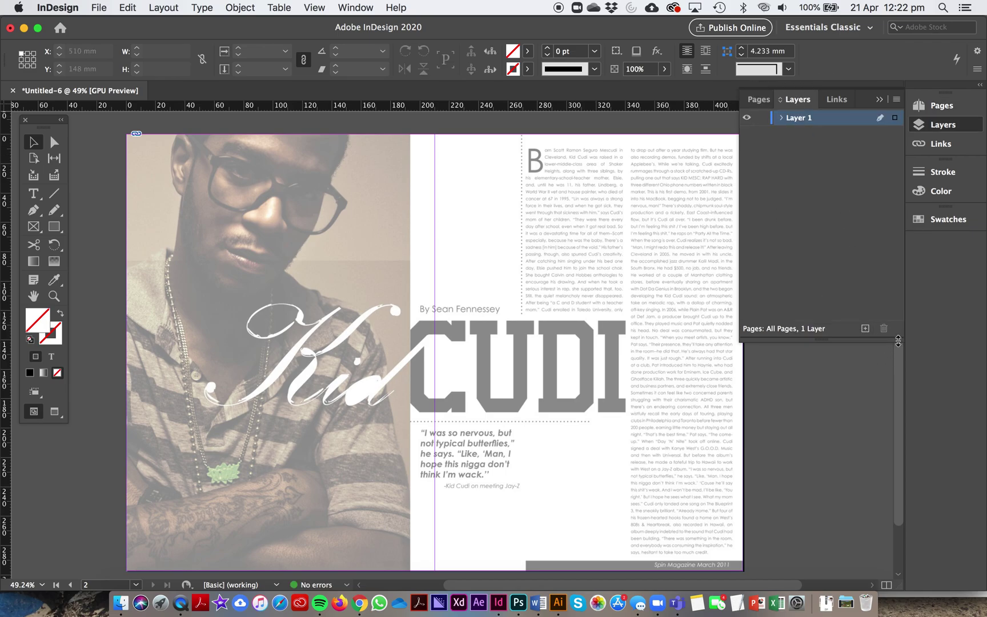
pyautogui.click(865, 329)
pyautogui.click(762, 133)
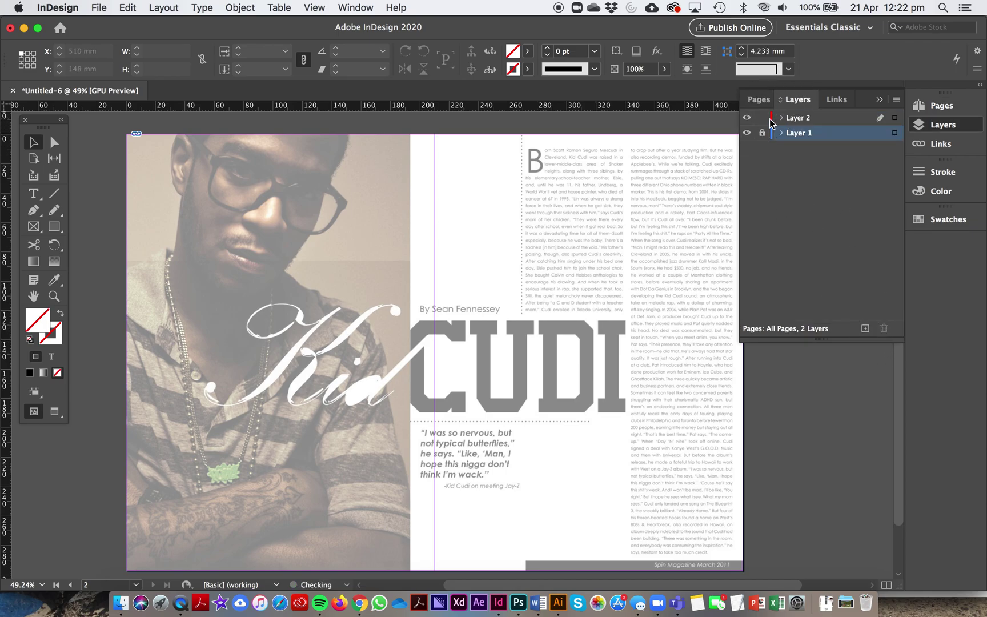
pyautogui.click(806, 118)
# - Draw a text frame over the short first column of the article and fill it with placeholder text
pyautogui.moveTo(550, 327); pyautogui.dragTo(401, 335)
pyautogui.click(33, 193)
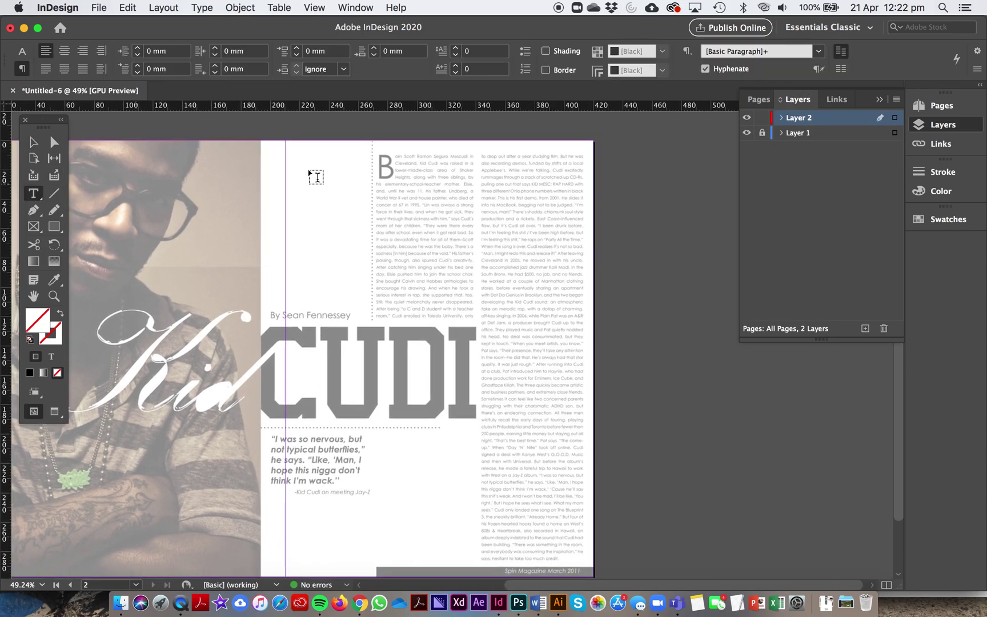
pyautogui.moveTo(377, 154); pyautogui.dragTo(473, 318)
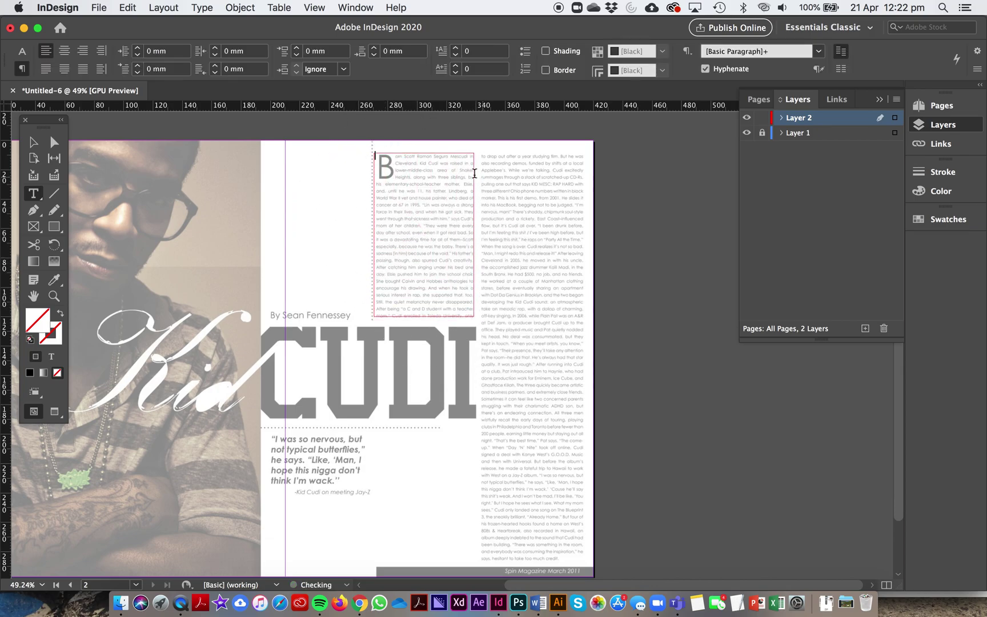
pyautogui.scroll(1, 377, 169)
pyautogui.scroll(5, 377, 170)
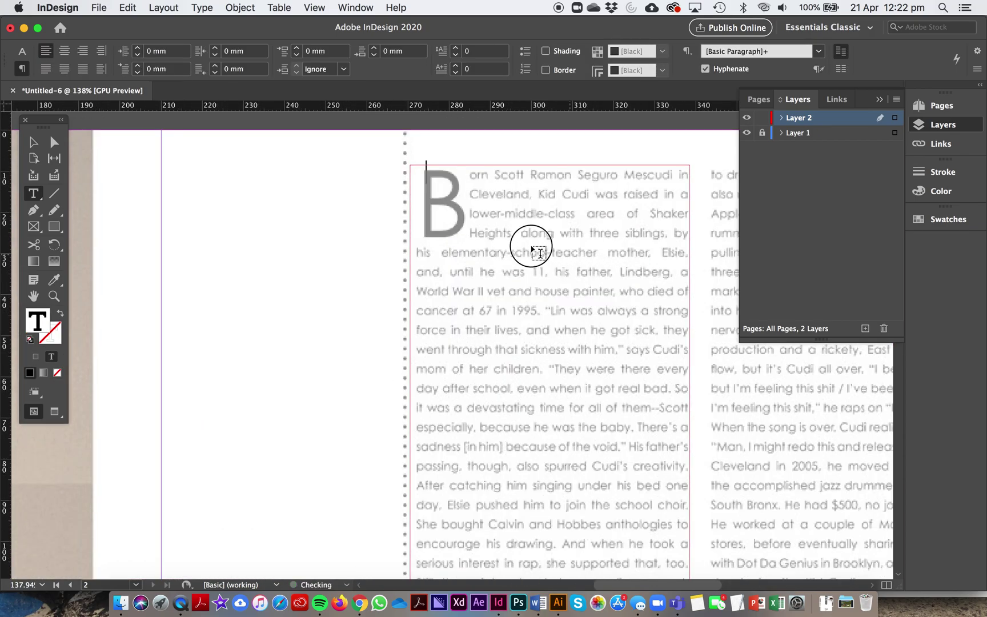
pyautogui.press('BackSpace')
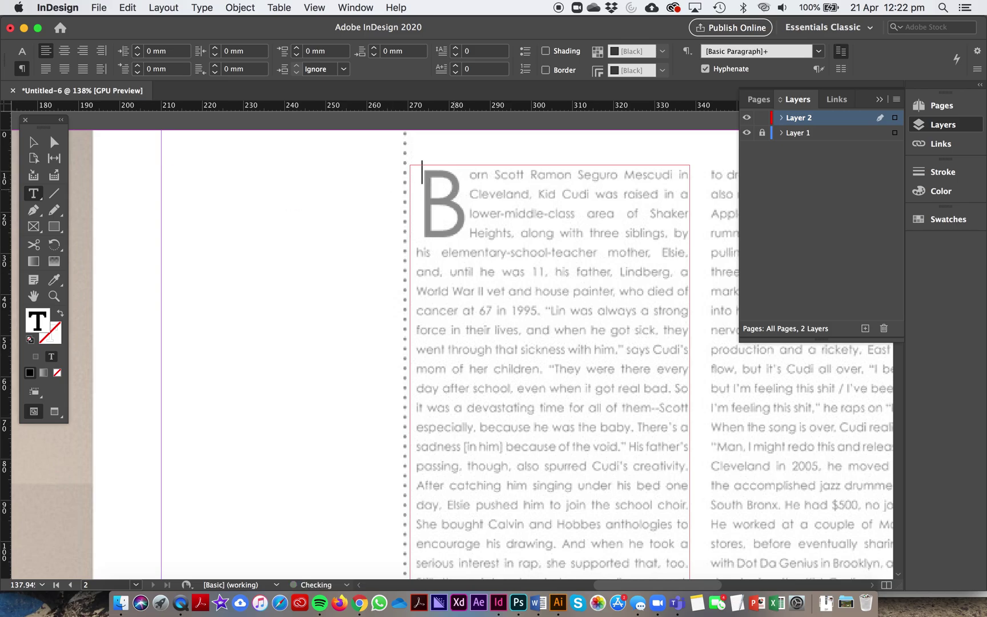
pyautogui.click(201, 7)
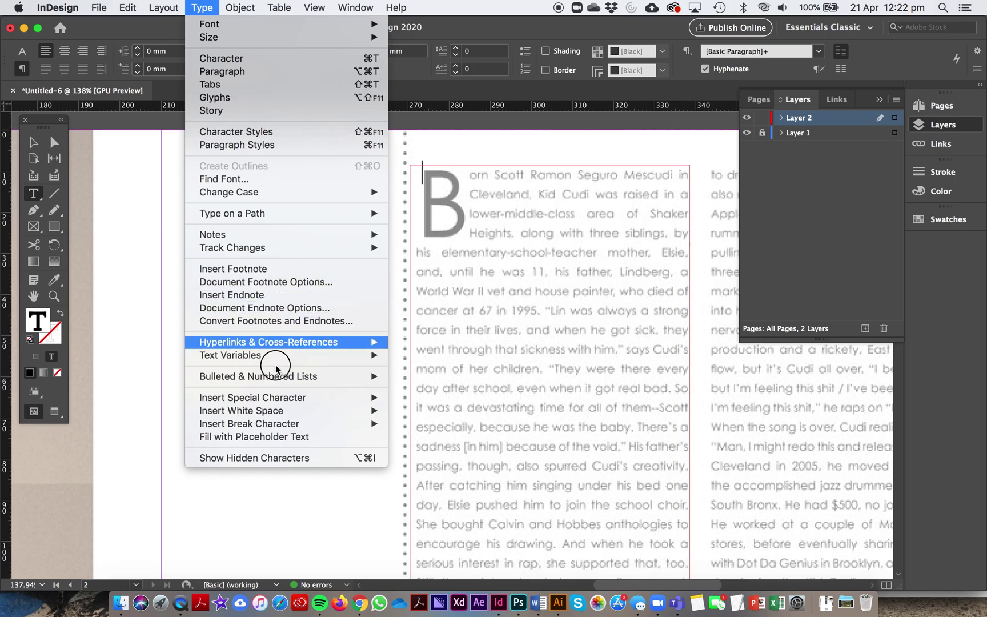
pyautogui.click(224, 437)
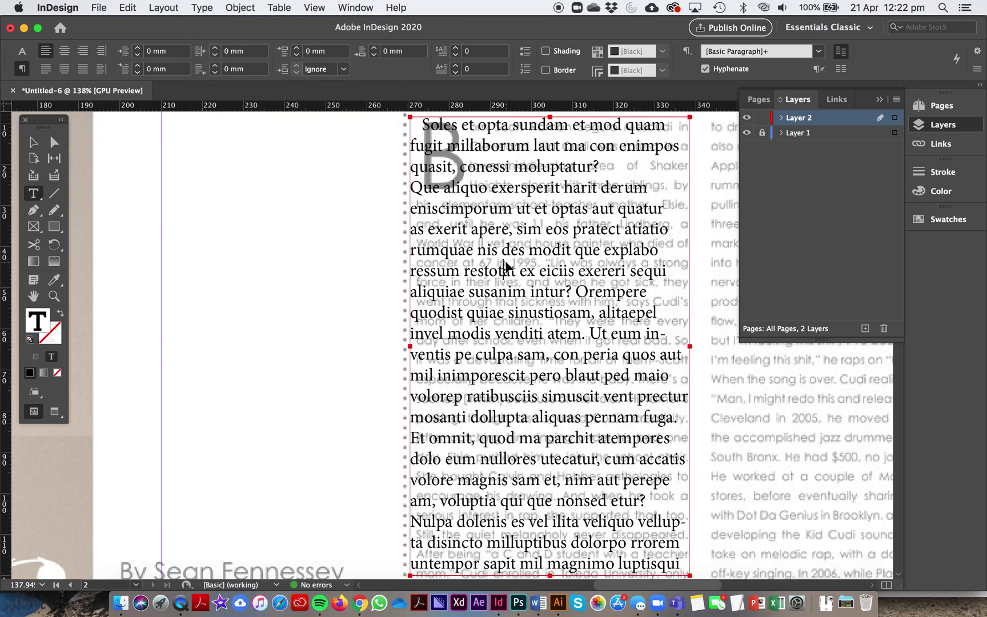
# - Set all the placeholder text in the first article column to Helvetica Light
pyautogui.press('super+a')
pyautogui.click(21, 51)
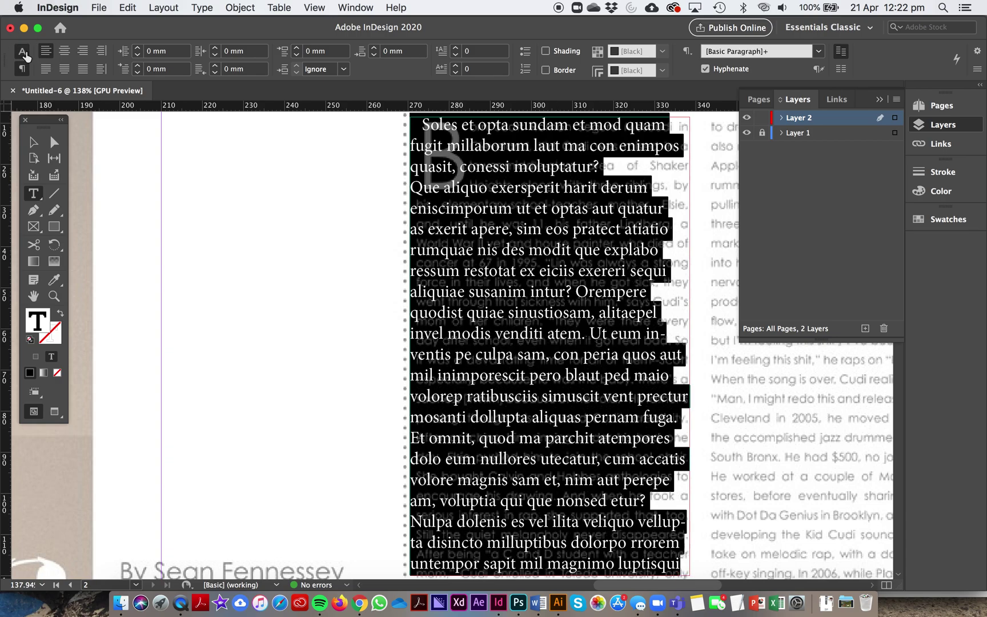
pyautogui.click(78, 51)
pyautogui.write('hel')
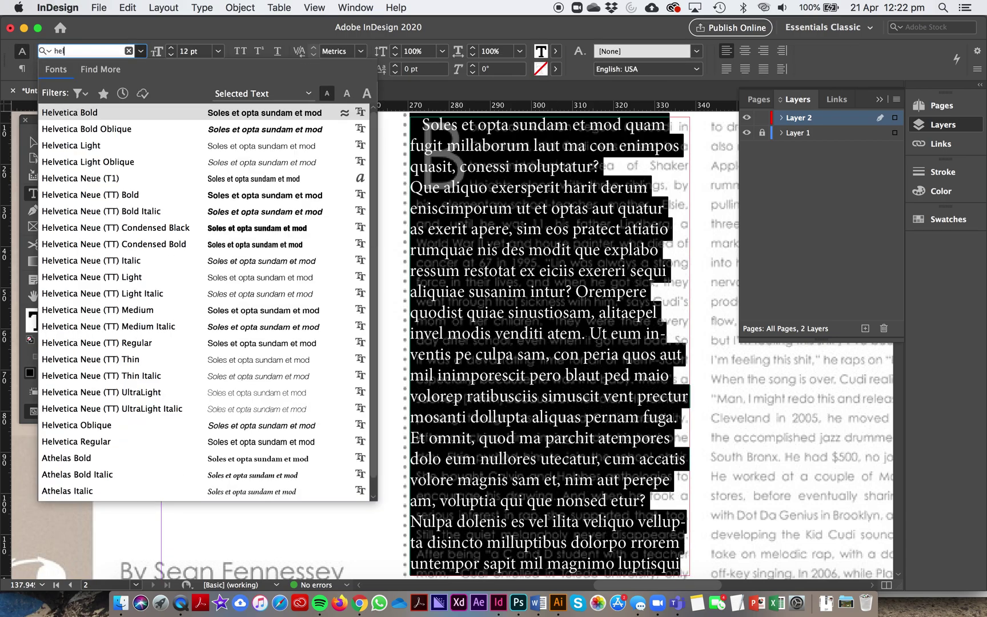
pyautogui.click(89, 146)
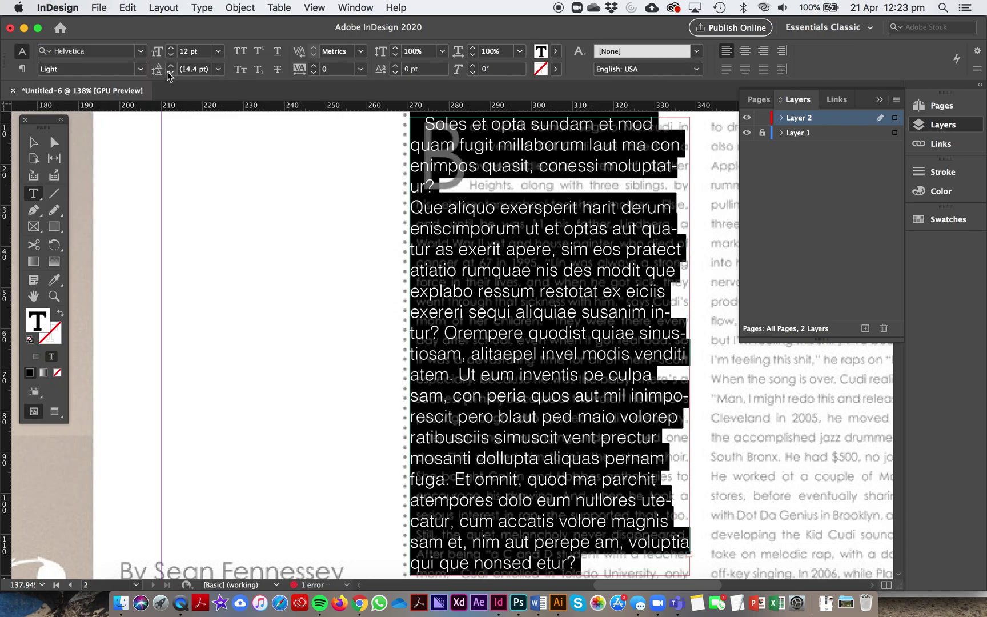
# - Set the first column's text size to 8 pt and its leading to 11 pt
pyautogui.click(171, 55)
pyautogui.click(170, 55)
pyautogui.click(170, 55)
pyautogui.click(171, 56)
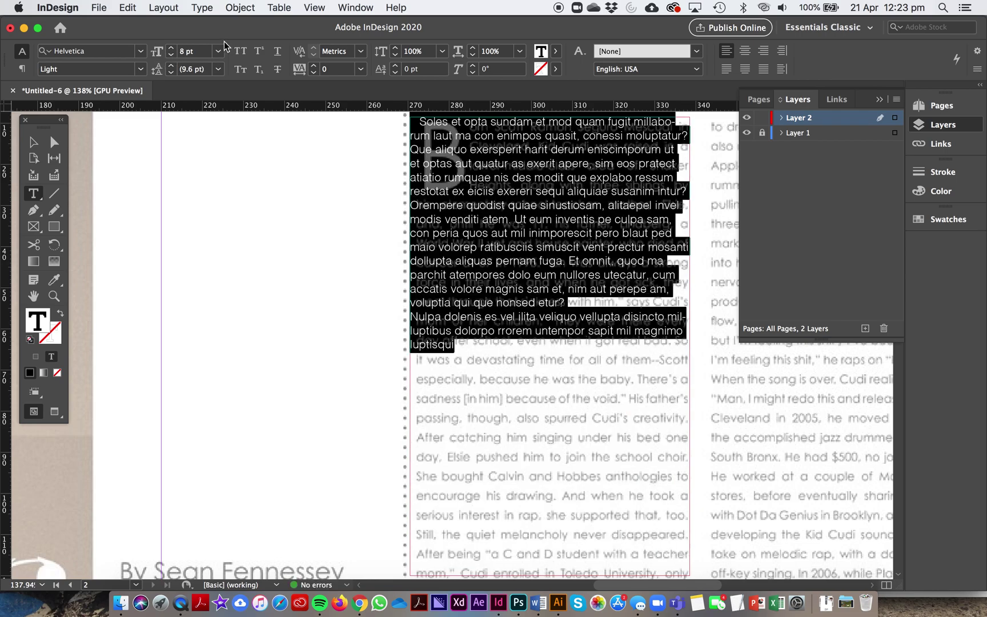
pyautogui.press('super+1')
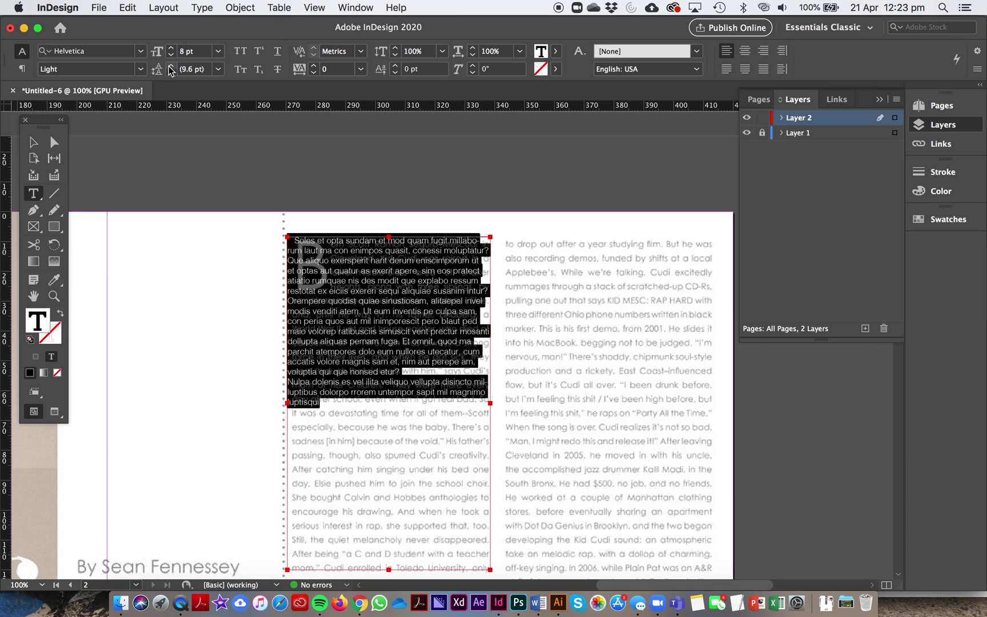
pyautogui.click(170, 66)
pyautogui.click(169, 66)
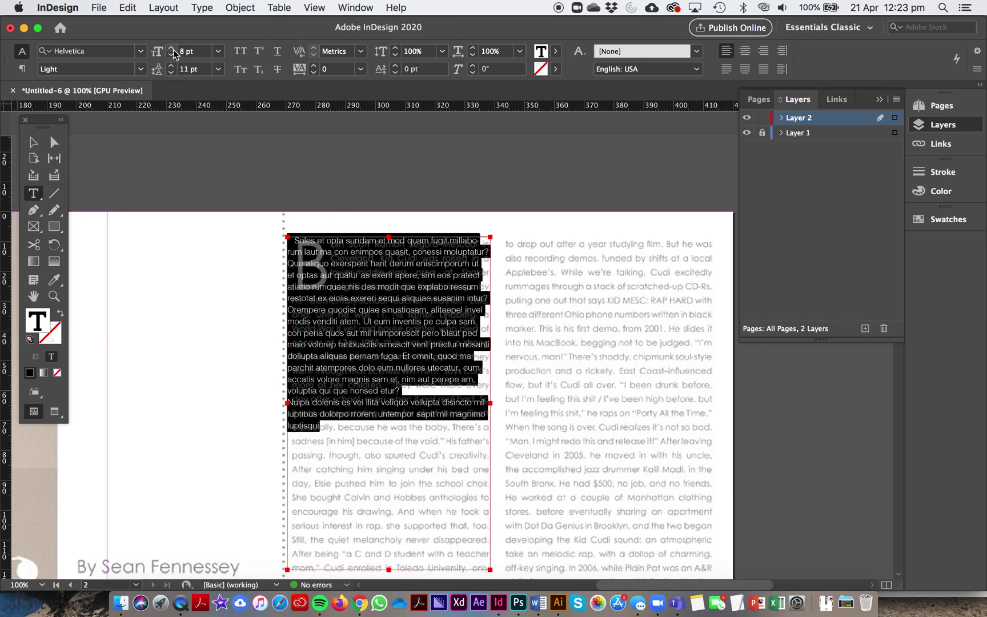
# - Increase the size of all the first column's text to 9 pt
pyautogui.click(362, 277)
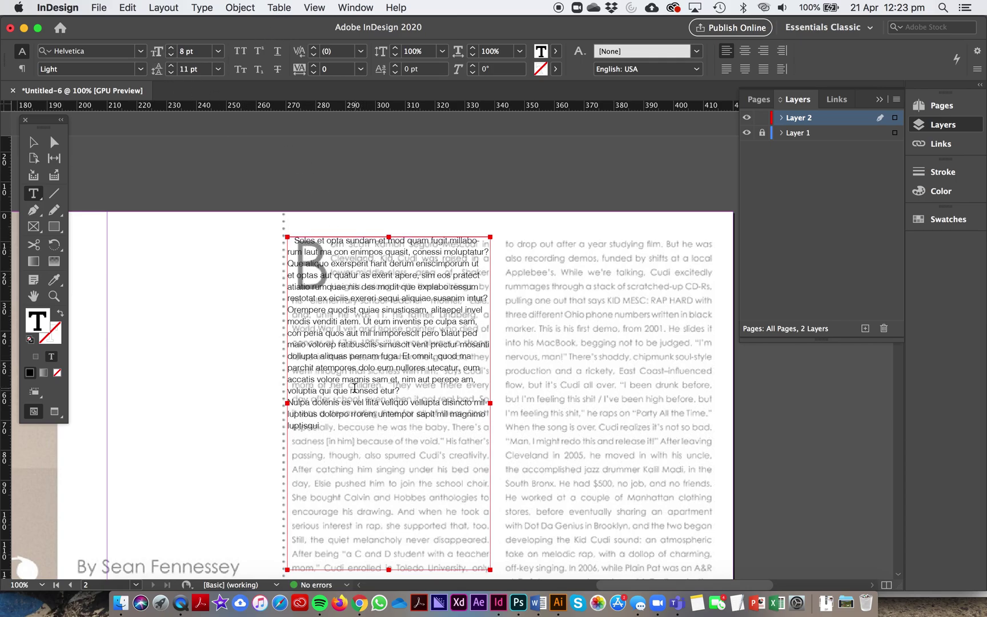
pyautogui.press('super+a')
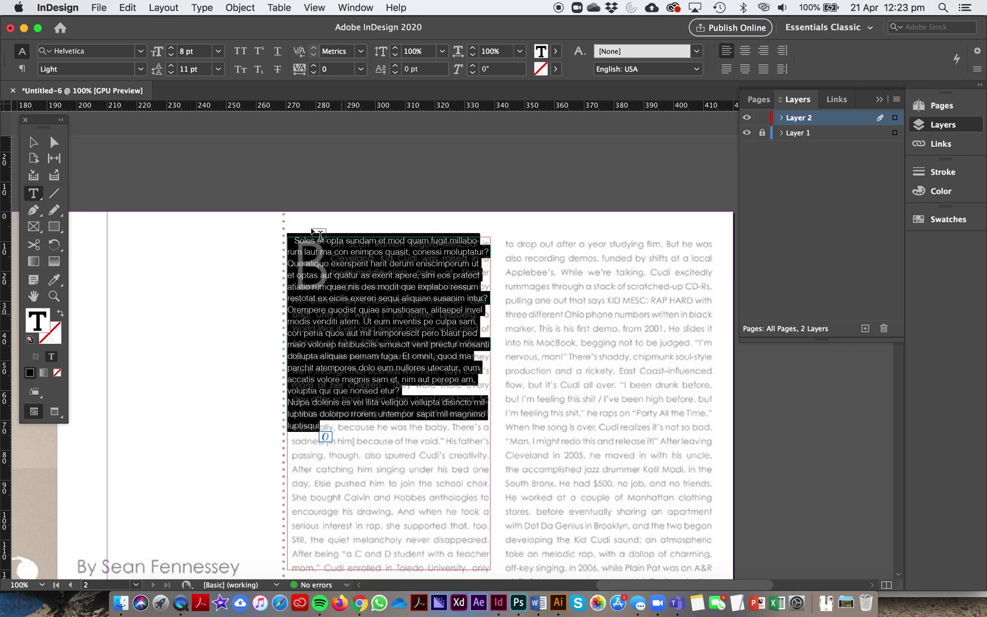
pyautogui.press('super+shift+period')
pyautogui.click(414, 443)
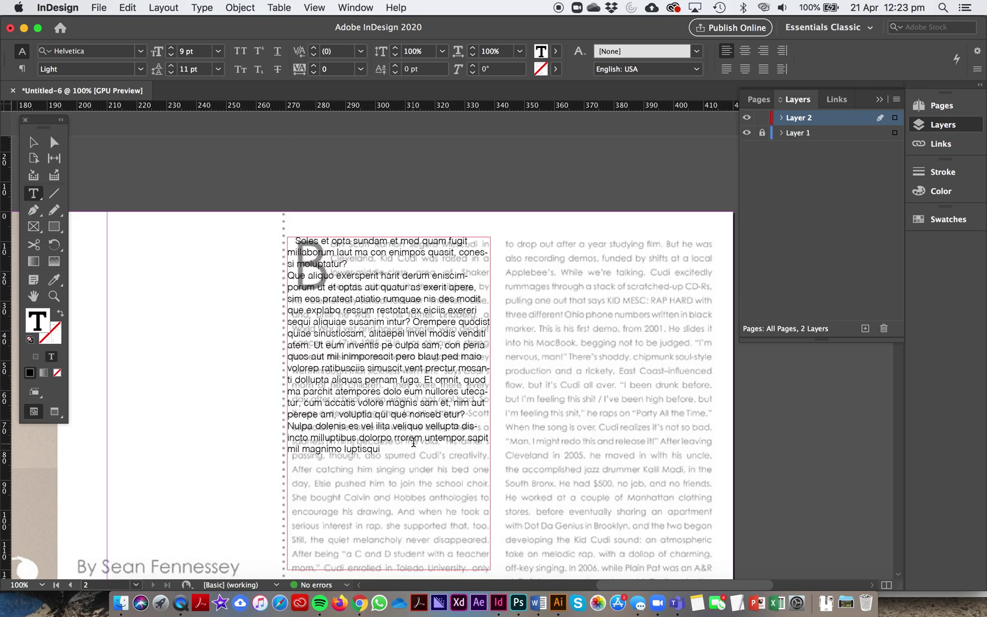
# - Copy the placeholder text and paste it into the first column until it fills the frame
pyautogui.press('super+a')
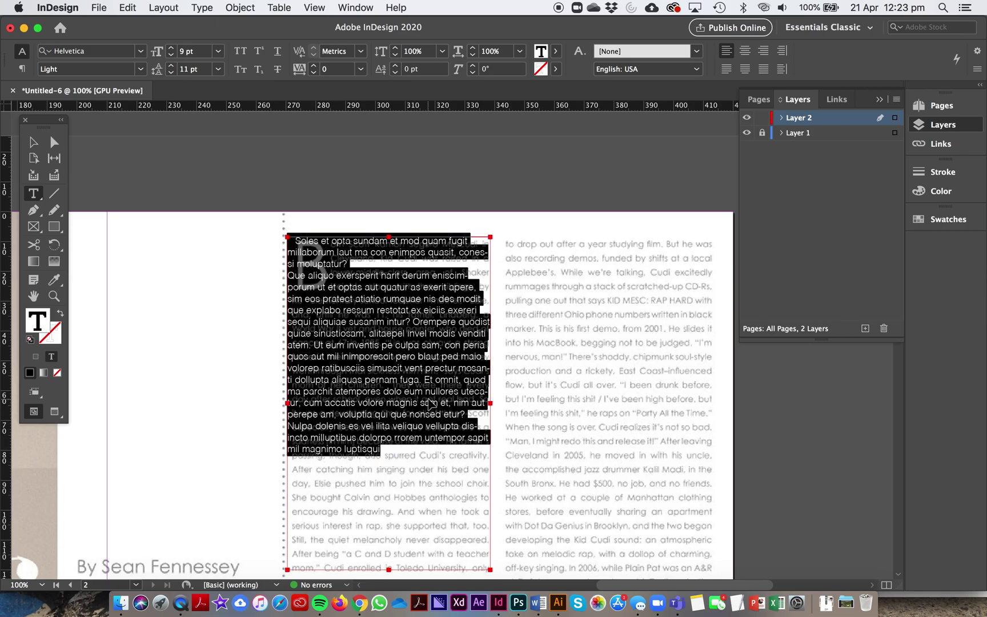
pyautogui.press('super+minus')
pyautogui.press('super+minus')
pyautogui.click(437, 247)
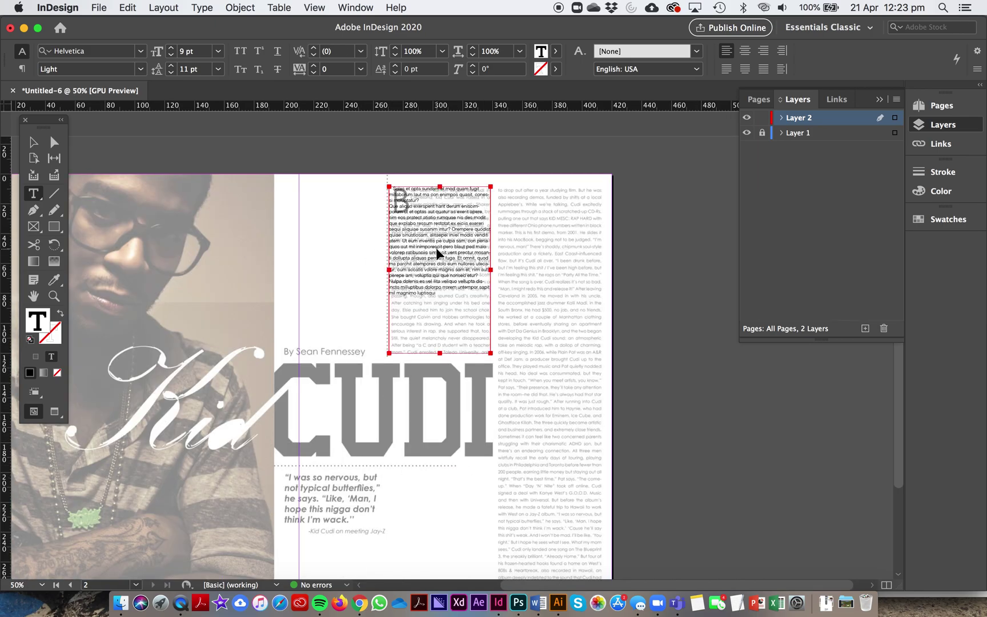
pyautogui.press('super+v')
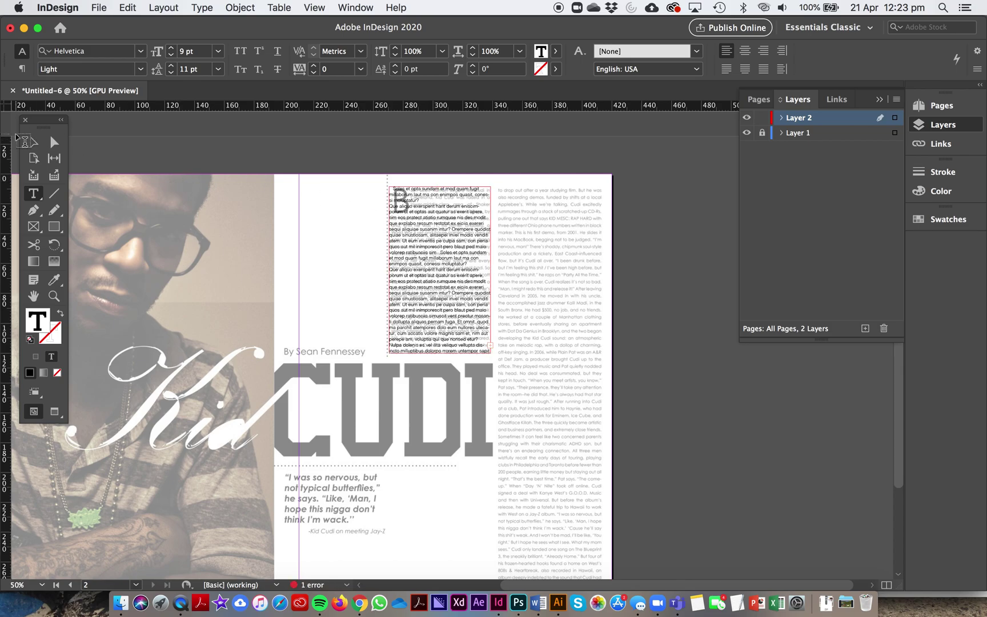
# - Thread the first column's overset text into a new frame drawn over the reference's tall second column
pyautogui.click(33, 142)
pyautogui.scroll(5, 507, 360)
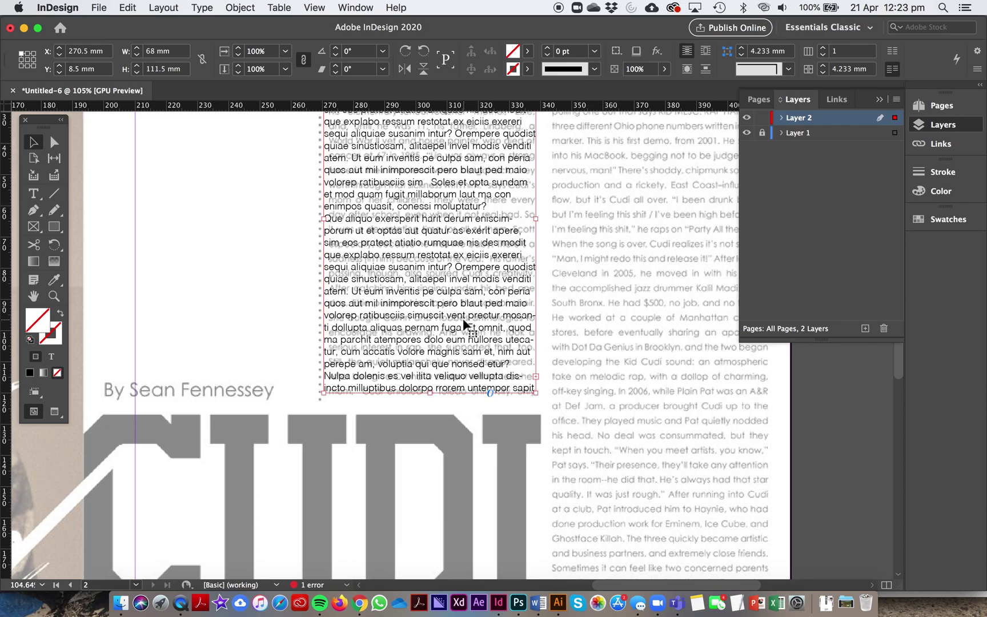
pyautogui.scroll(-5, 463, 319)
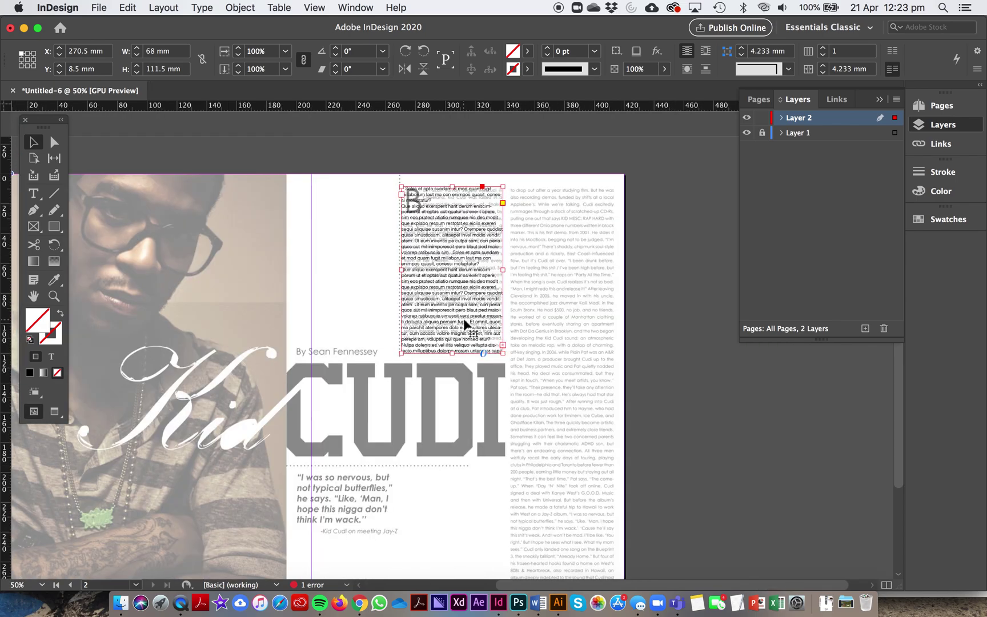
pyautogui.click(503, 345)
pyautogui.click(497, 184)
pyautogui.click(512, 188)
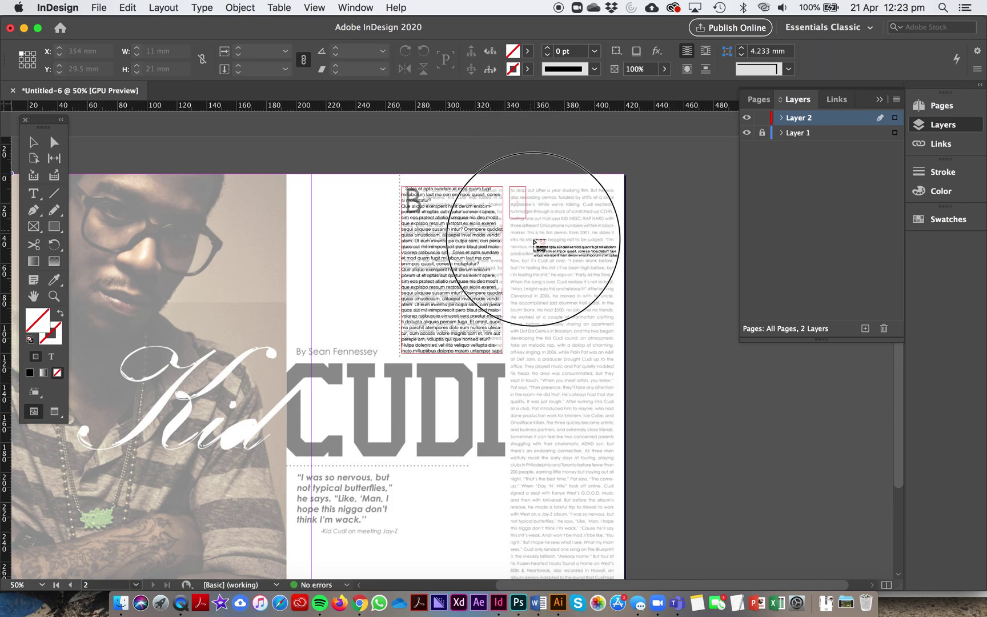
pyautogui.moveTo(616, 595); pyautogui.dragTo(614, 541)
# - Paste more copies of the placeholder text into the second column until it is full
pyautogui.doubleClick(540, 298)
pyautogui.moveTo(542, 250); pyautogui.dragTo(560, 307)
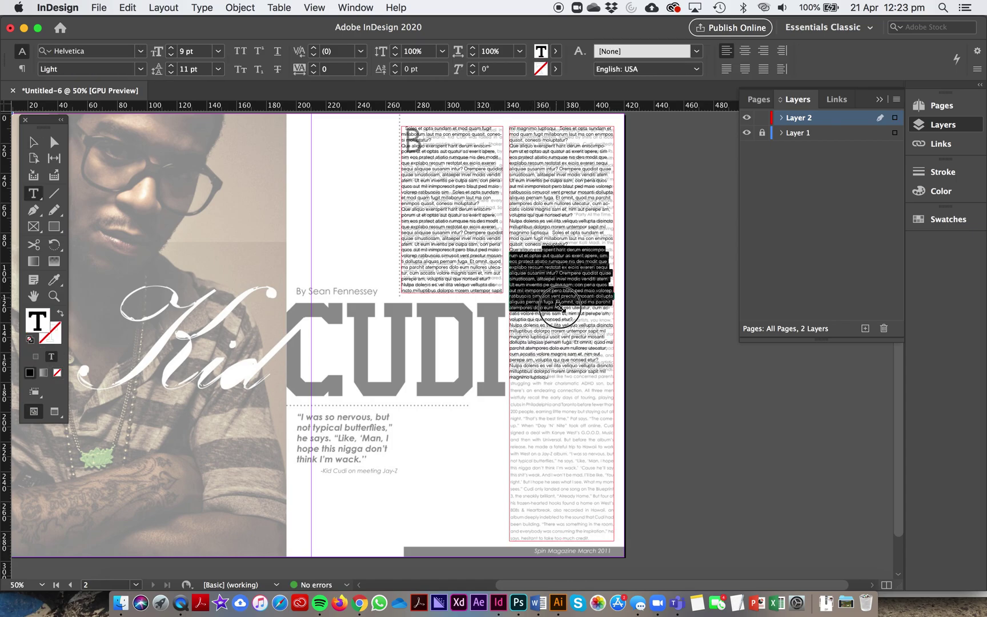
pyautogui.press('super+v')
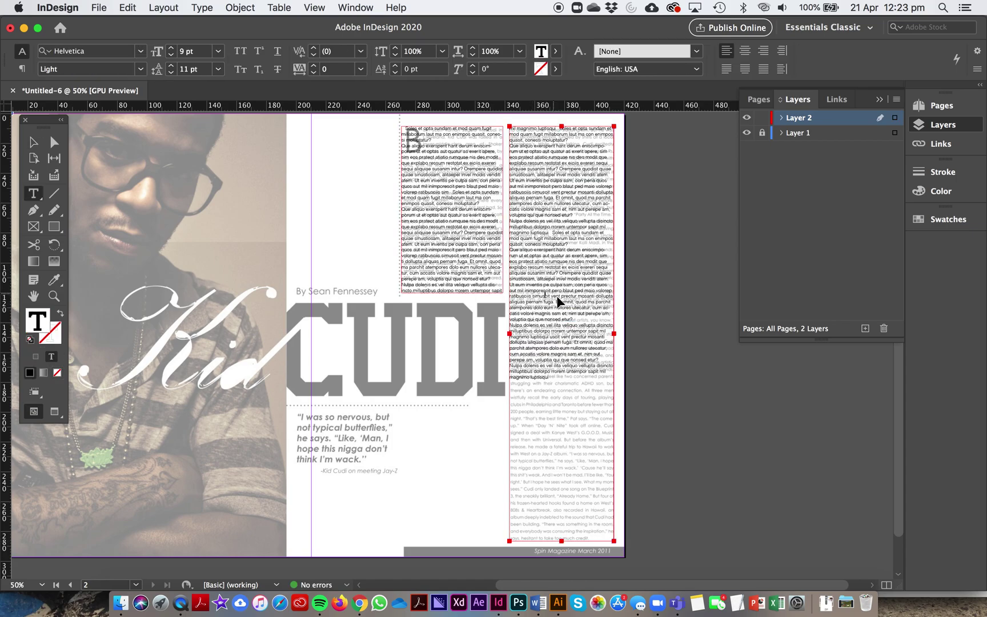
pyautogui.press('super+v')
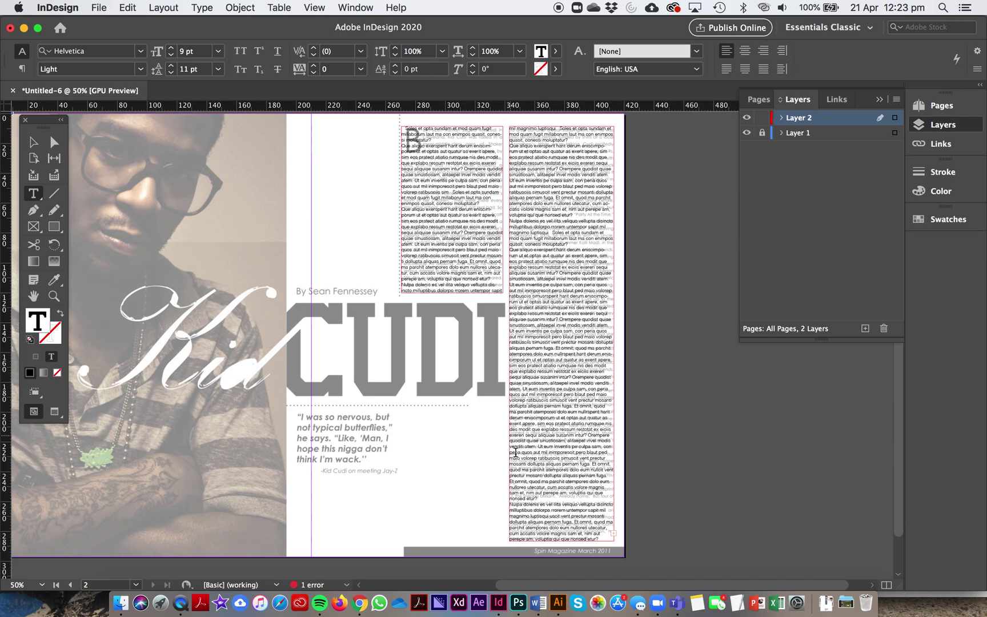
pyautogui.press('super+a')
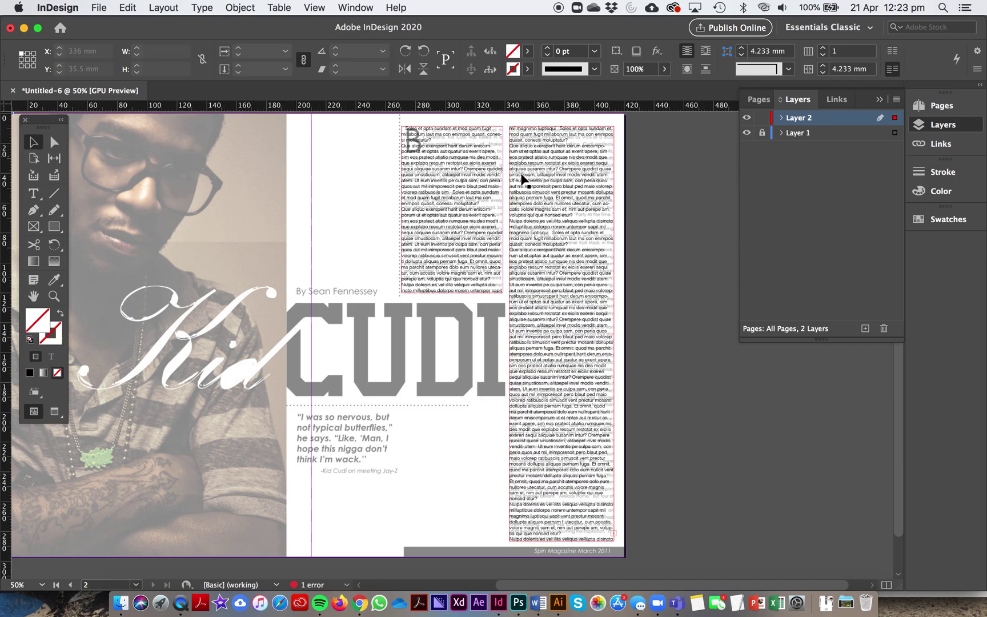
# - Replace the article's opening letter with a capital B at the very start of the first column
pyautogui.press('z')
pyautogui.moveTo(366, 128); pyautogui.dragTo(421, 153)
pyautogui.press('t')
pyautogui.write('B')
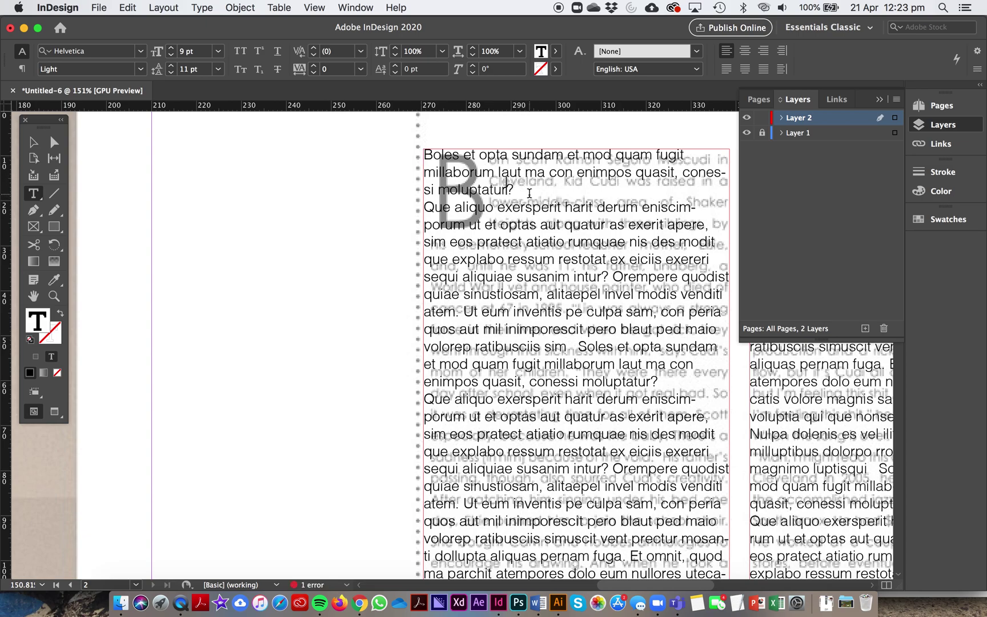
# - Give the opening paragraph a one-character drop cap six lines deep
pyautogui.moveTo(475, 171)
pyautogui.mouseDown()
pyautogui.moveTo(503, 195)
pyautogui.moveTo(484, 171)
pyautogui.mouseUp()
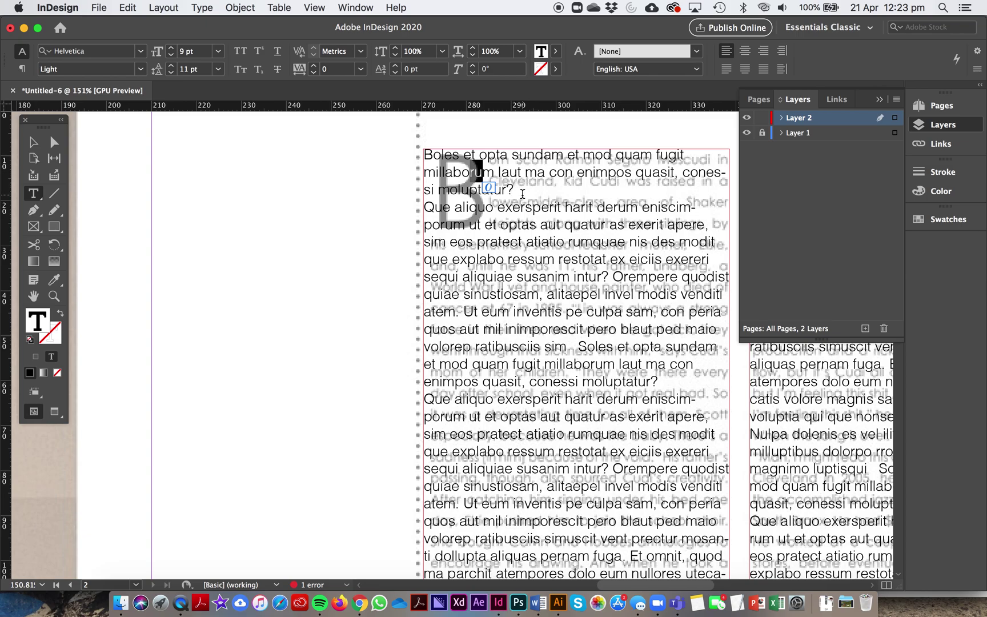
pyautogui.click(21, 69)
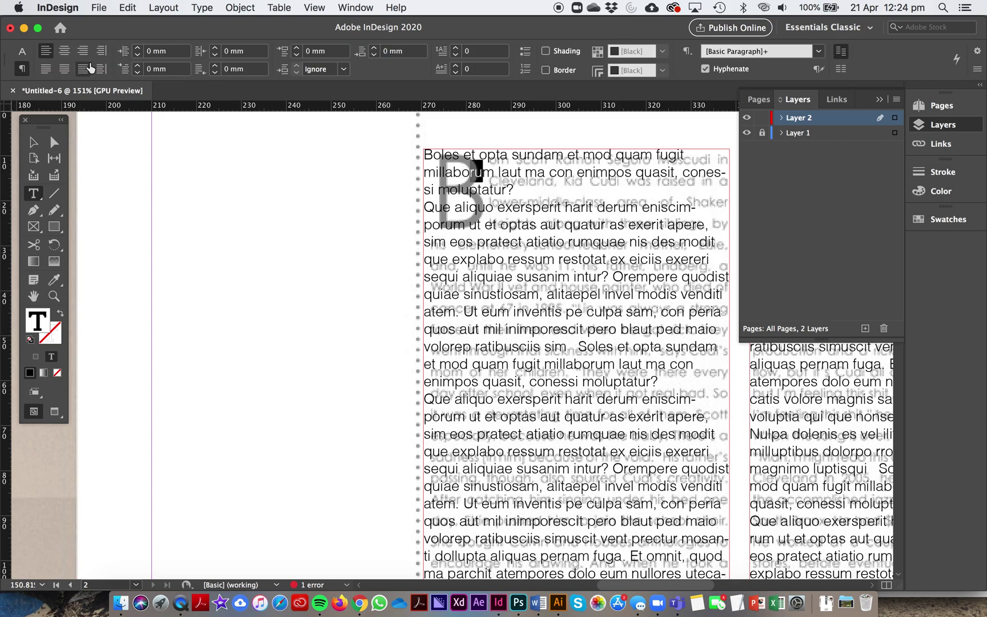
pyautogui.click(457, 49)
pyautogui.click(456, 48)
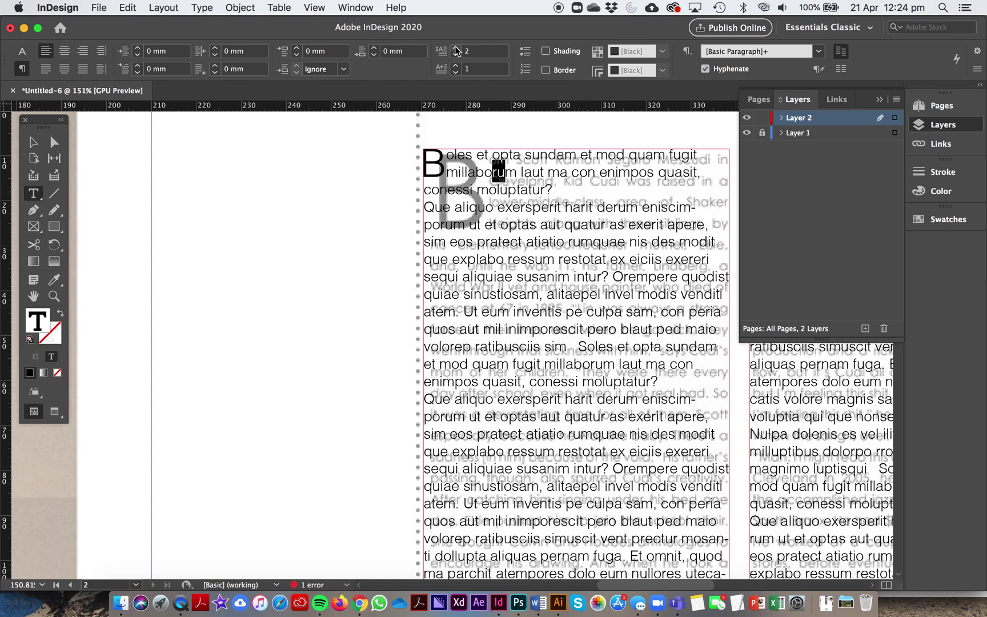
pyautogui.click(456, 49)
pyautogui.click(457, 48)
pyautogui.click(456, 48)
pyautogui.click(456, 48)
pyautogui.click(456, 49)
pyautogui.click(457, 49)
pyautogui.click(456, 54)
pyautogui.click(457, 54)
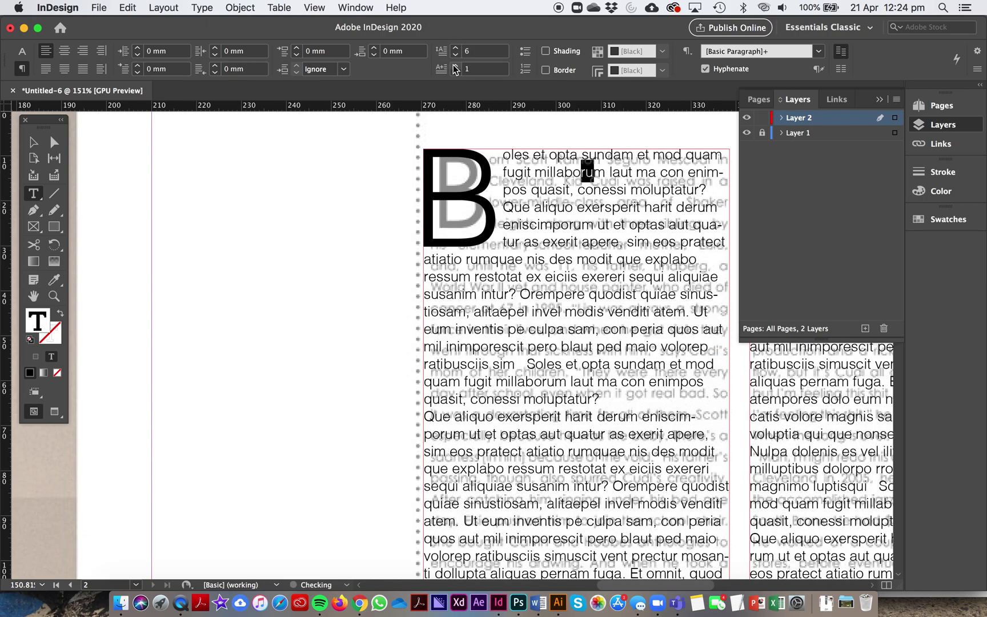
# - Try a two-character drop cap, return it to one character, and reduce its depth to five lines
pyautogui.click(456, 66)
pyautogui.click(457, 66)
pyautogui.click(456, 72)
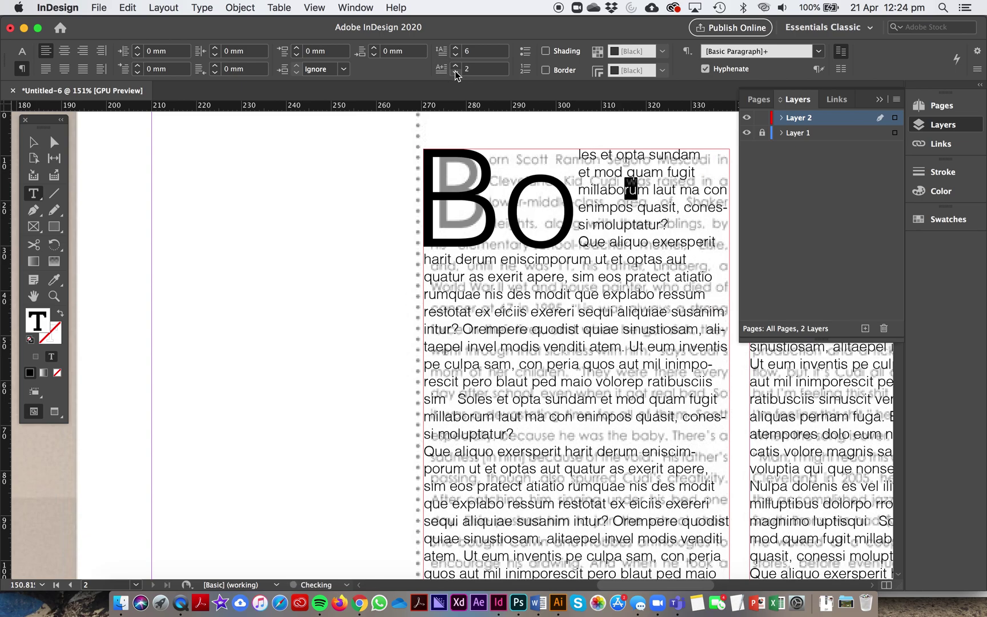
pyautogui.click(456, 73)
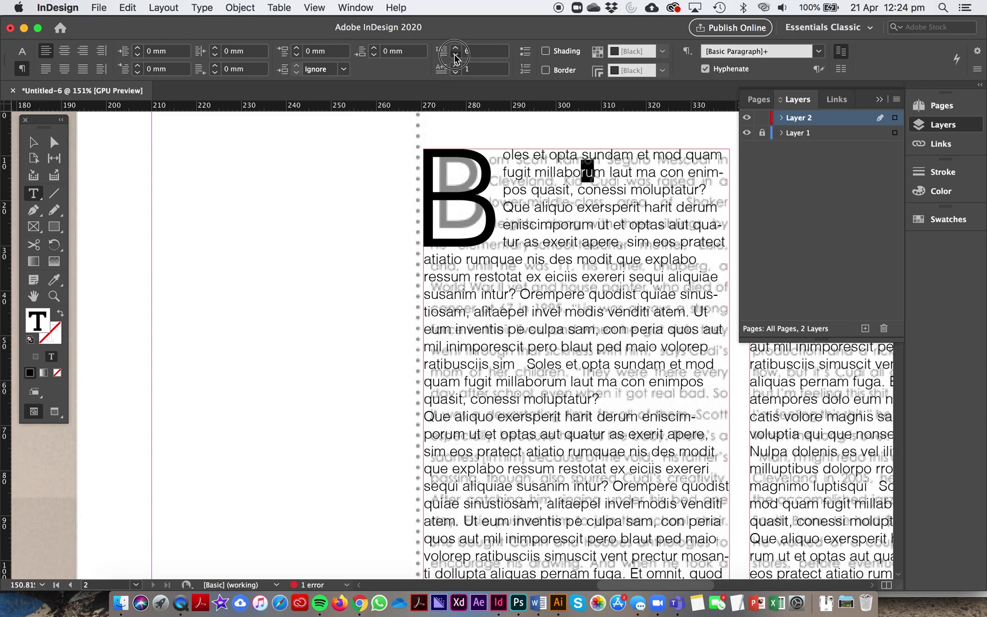
pyautogui.click(456, 55)
# - Set the drop cap B in Helvetica Neue (TT) Condensed Bold
pyautogui.moveTo(489, 183); pyautogui.dragTo(430, 185)
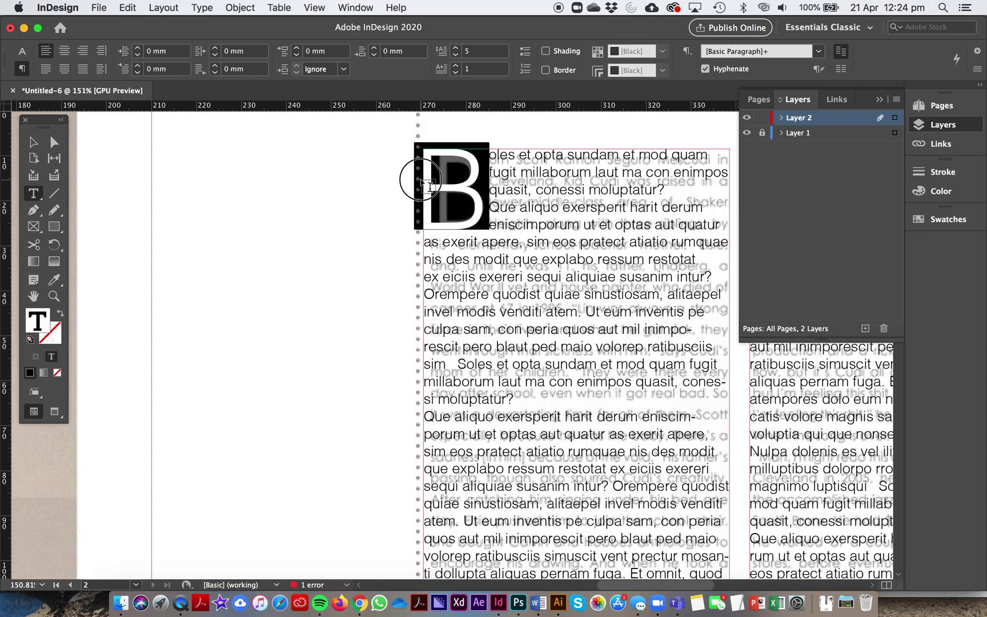
pyautogui.click(22, 51)
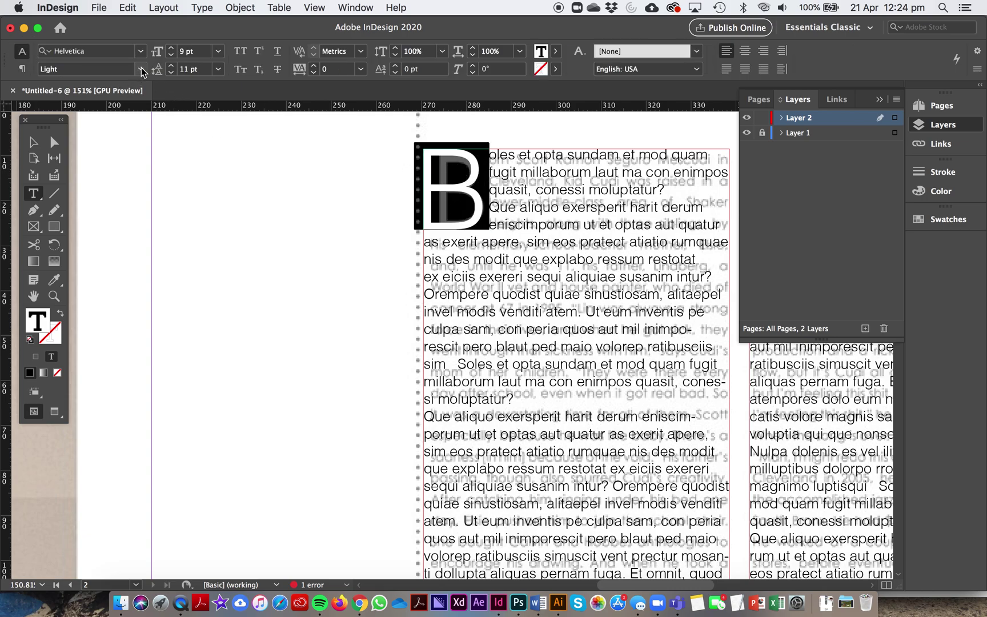
pyautogui.click(142, 69)
pyautogui.click(141, 52)
pyautogui.click(141, 52)
pyautogui.click(141, 51)
pyautogui.click(47, 129)
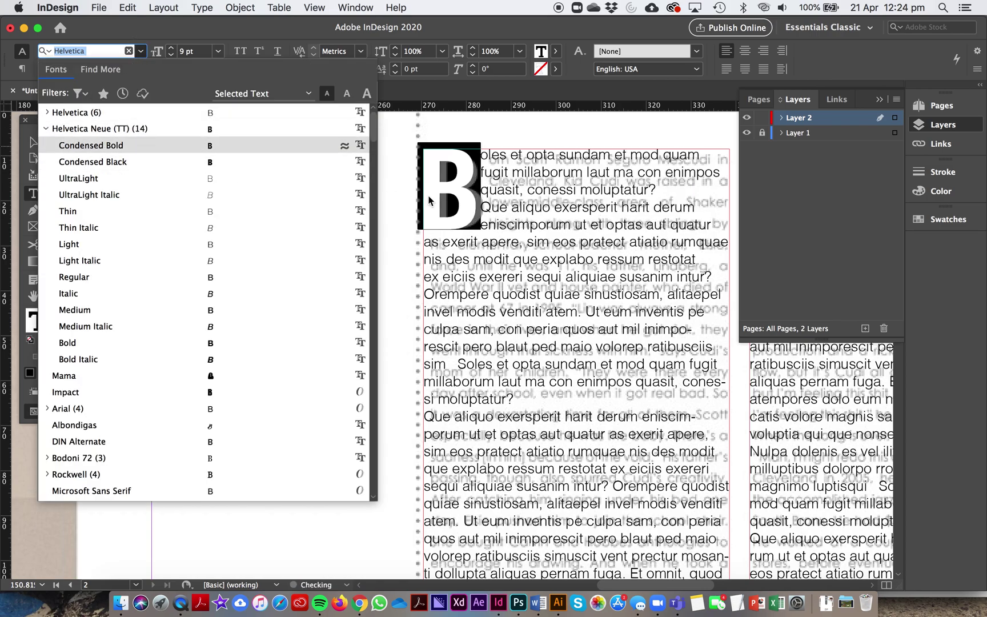
pyautogui.press('Escape')
# - Check the text running through both article columns at spread level, and leave everything deselected
pyautogui.press('super+minus')
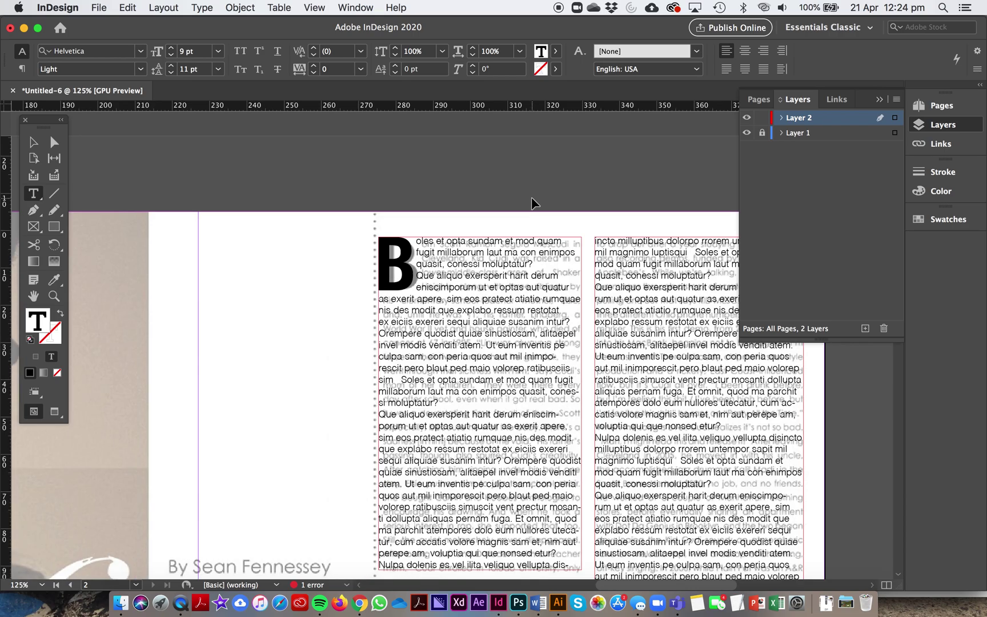
pyautogui.press('super+minus')
pyautogui.press('super+minus')
pyautogui.press('super+minus')
pyautogui.press('super+minus')
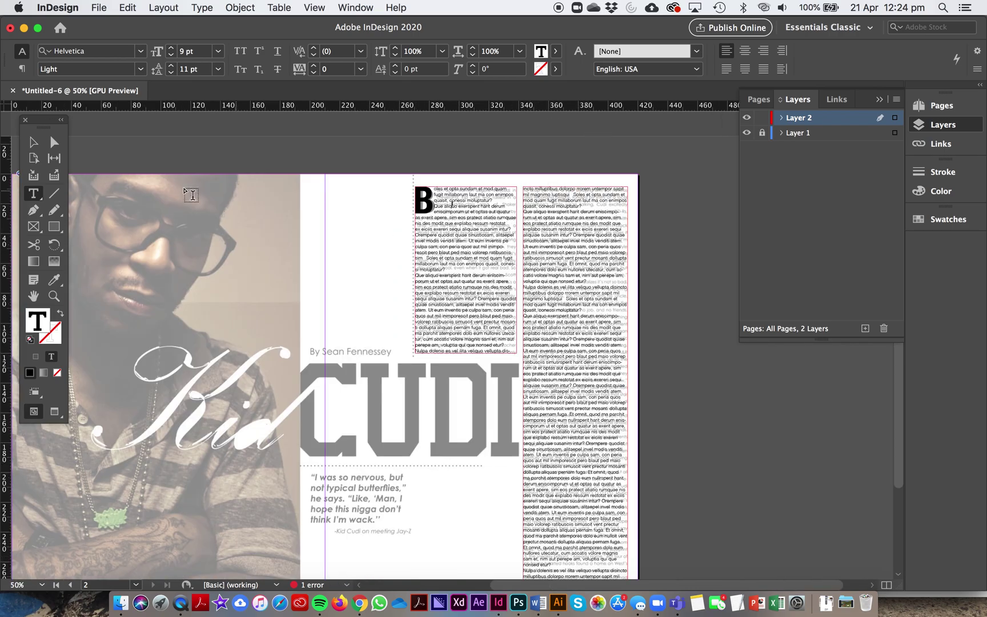
pyautogui.moveTo(547, 220); pyautogui.dragTo(582, 387)
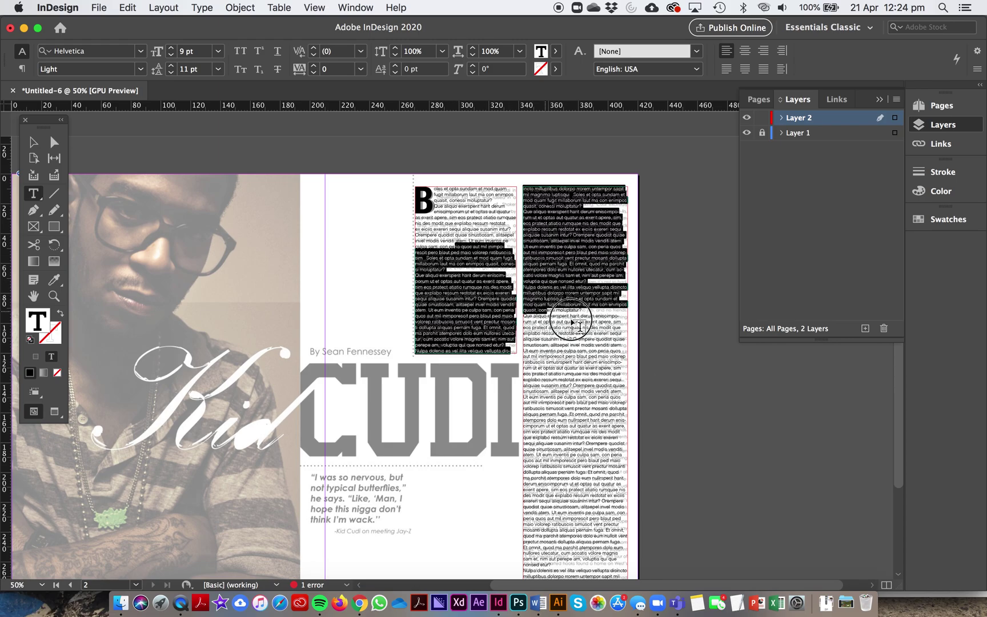
pyautogui.click(33, 142)
pyautogui.click(282, 203)
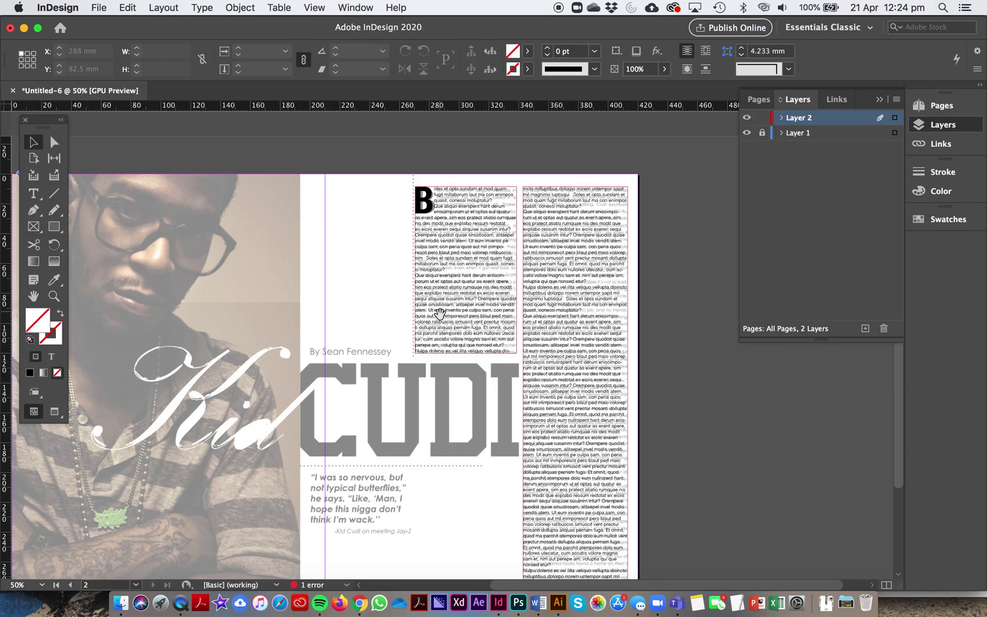
# - Draw a horizontal line about 117 mm long over the dotted rule between the CUDI title and the pull quote
pyautogui.scroll(-4, 452, 240)
pyautogui.moveTo(267, 338); pyautogui.dragTo(187, 230)
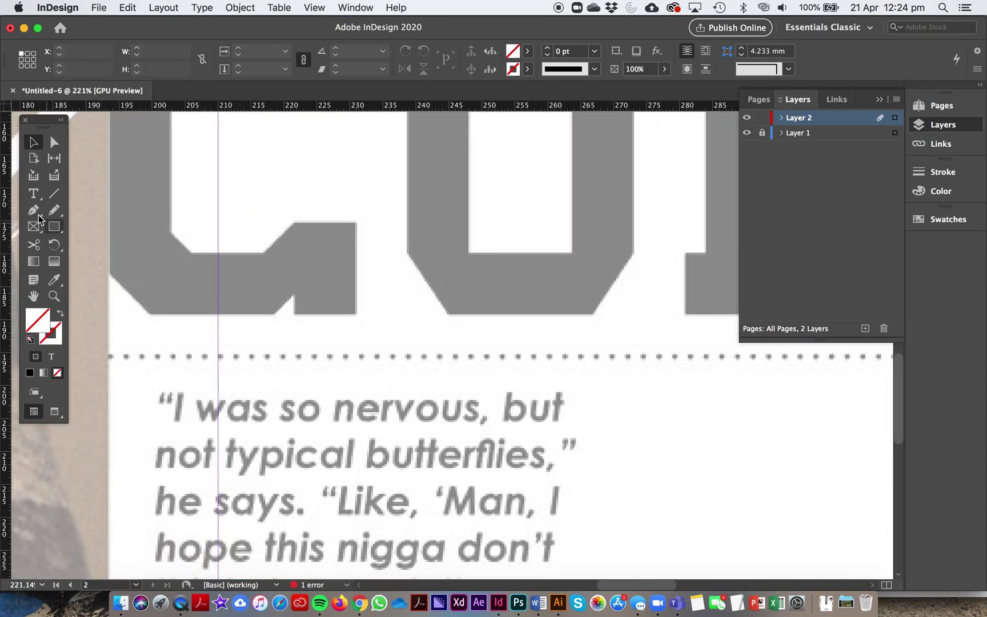
pyautogui.press('\\')
pyautogui.moveTo(107, 357); pyautogui.dragTo(880, 379)
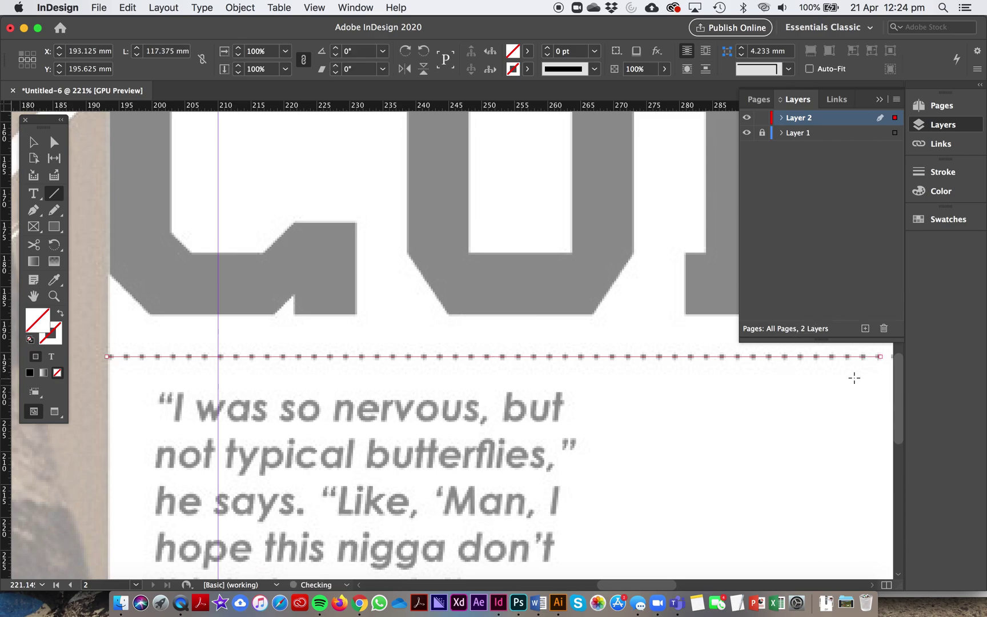
# - Give the new line under the CUDI title a 2 pt stroke in the Dotted type
pyautogui.click(943, 172)
pyautogui.click(797, 184)
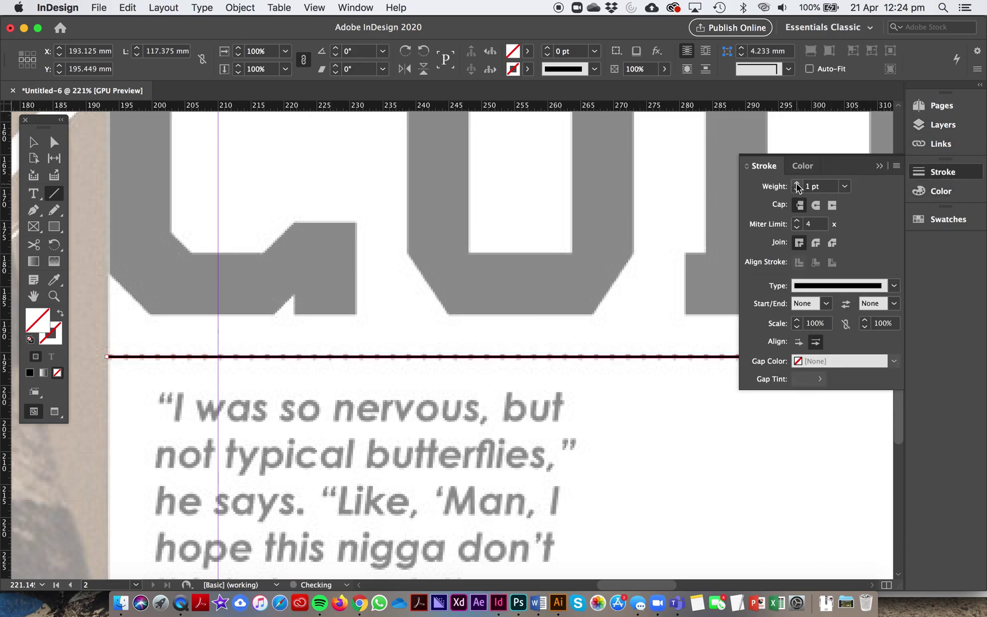
pyautogui.click(797, 184)
pyautogui.click(825, 286)
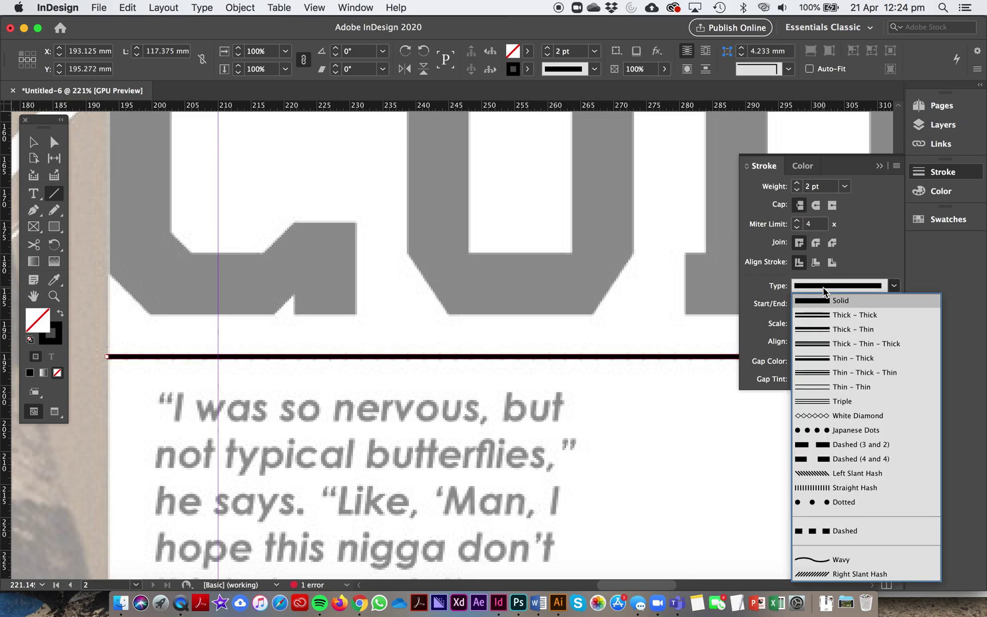
pyautogui.click(845, 503)
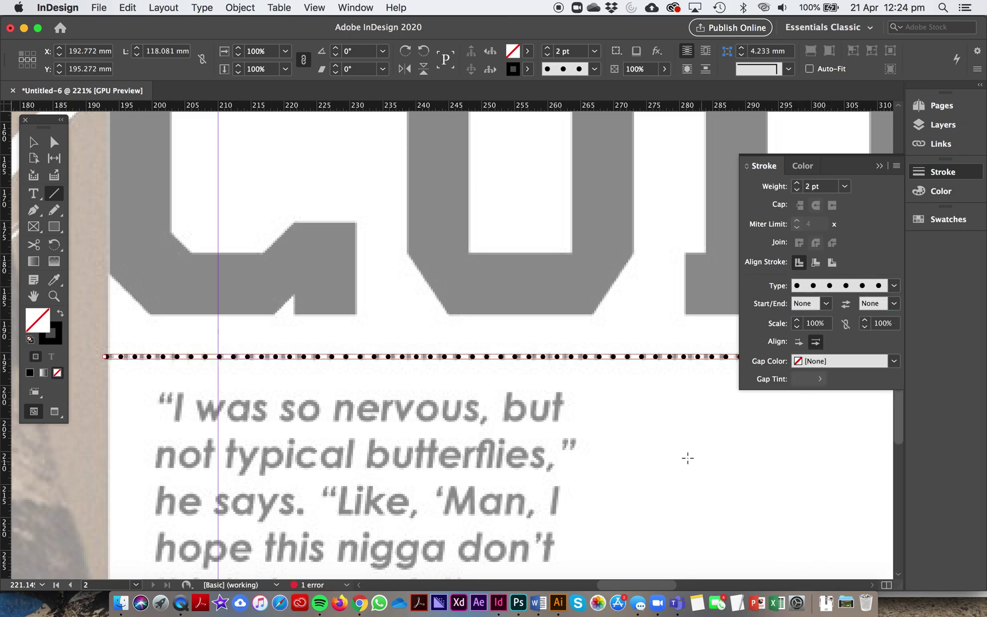
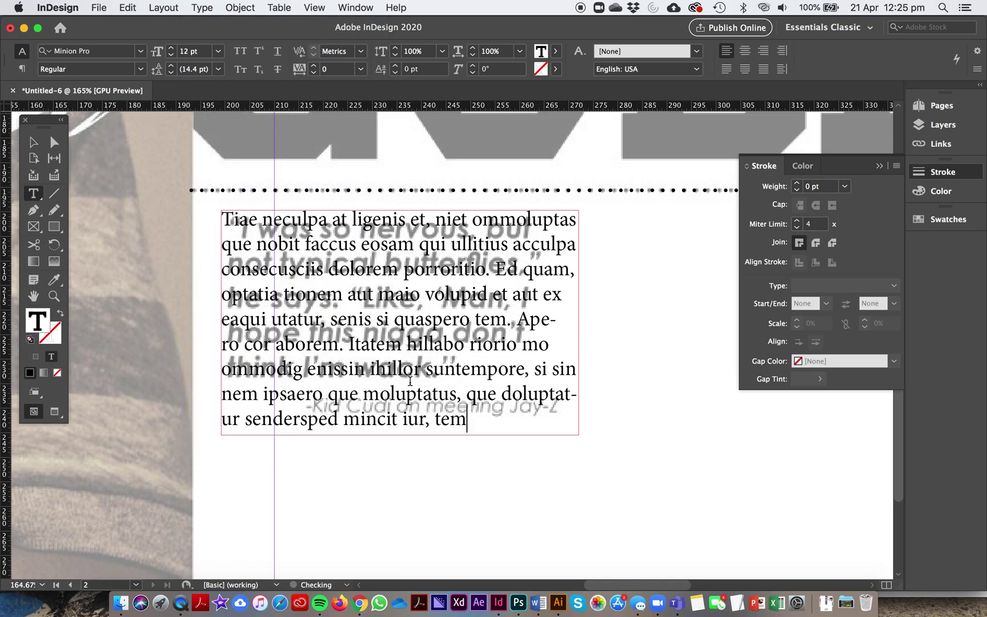
# - Delete the pull quote's placeholder text after "optatia tionem aut ma" and set the rest in Helvetica Oblique at 14 pt
pyautogui.moveTo(403, 292); pyautogui.dragTo(517, 415)
pyautogui.press('BackSpace')
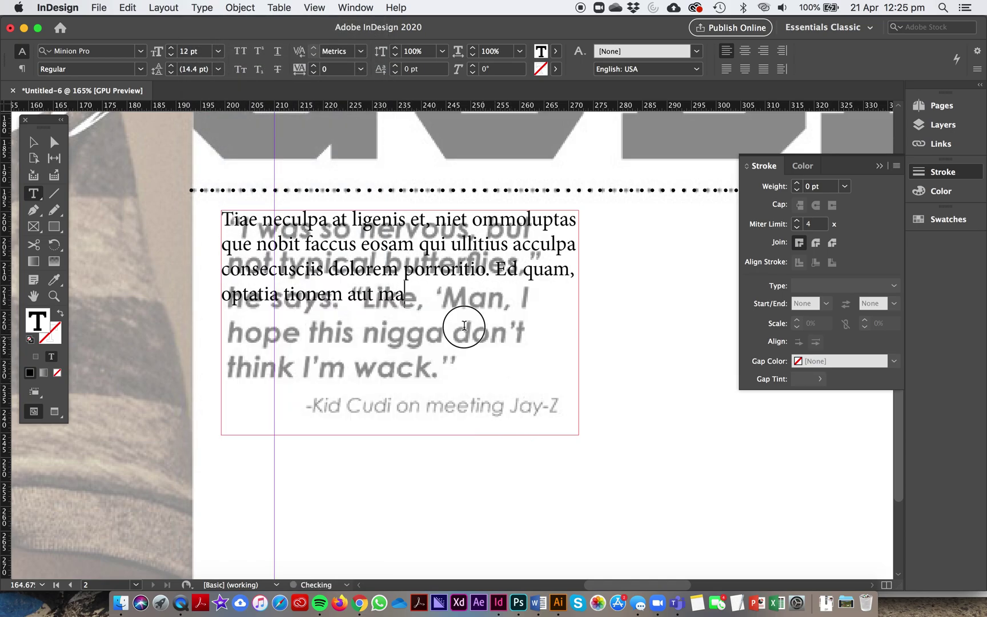
pyautogui.press('super+a')
pyautogui.scroll(2, 452, 327)
pyautogui.click(77, 48)
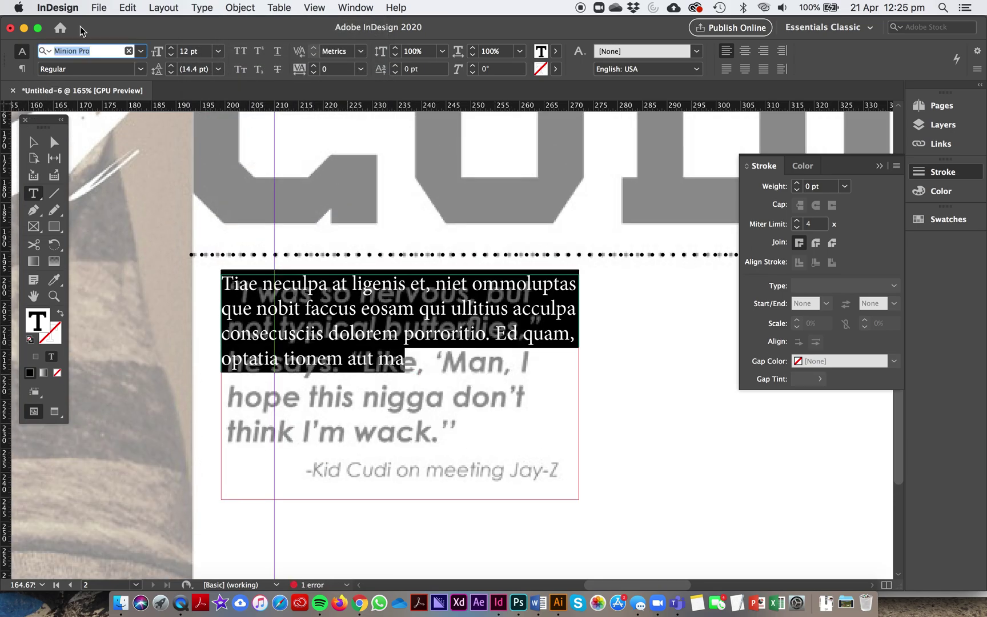
pyautogui.write('hel')
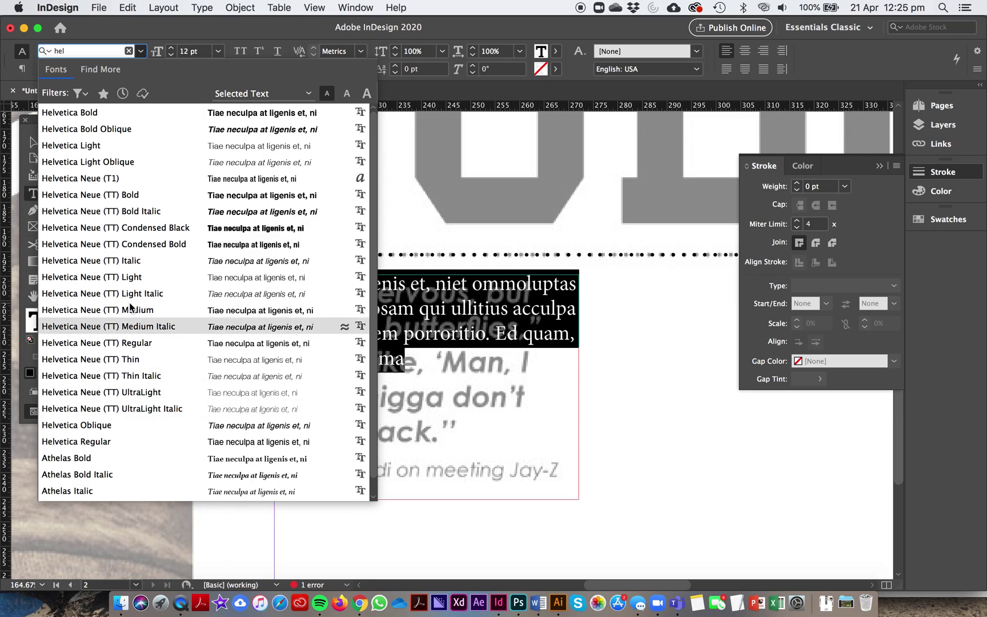
pyautogui.click(100, 425)
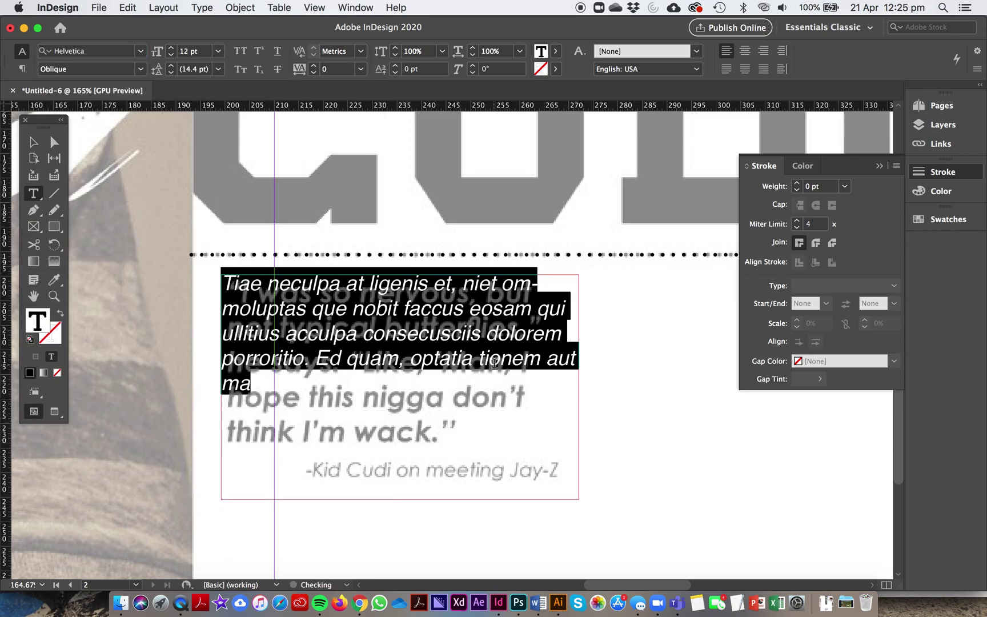
pyautogui.click(171, 48)
pyautogui.click(171, 48)
# - Append the filler "ialUSGDI IUasda" to the pull quote and add the credit line "-Kid Cudi on meeting Jay-Z" as a new paragraph
pyautogui.click(499, 410)
pyautogui.write('ialUSGDI IUasd')
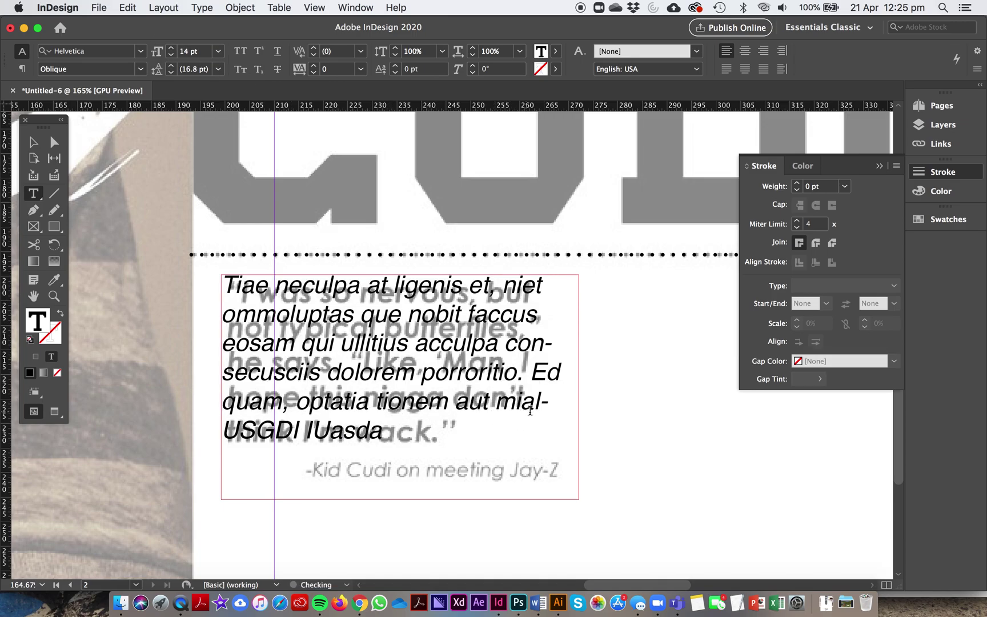
pyautogui.press('Return')
pyautogui.write('-Kid ')
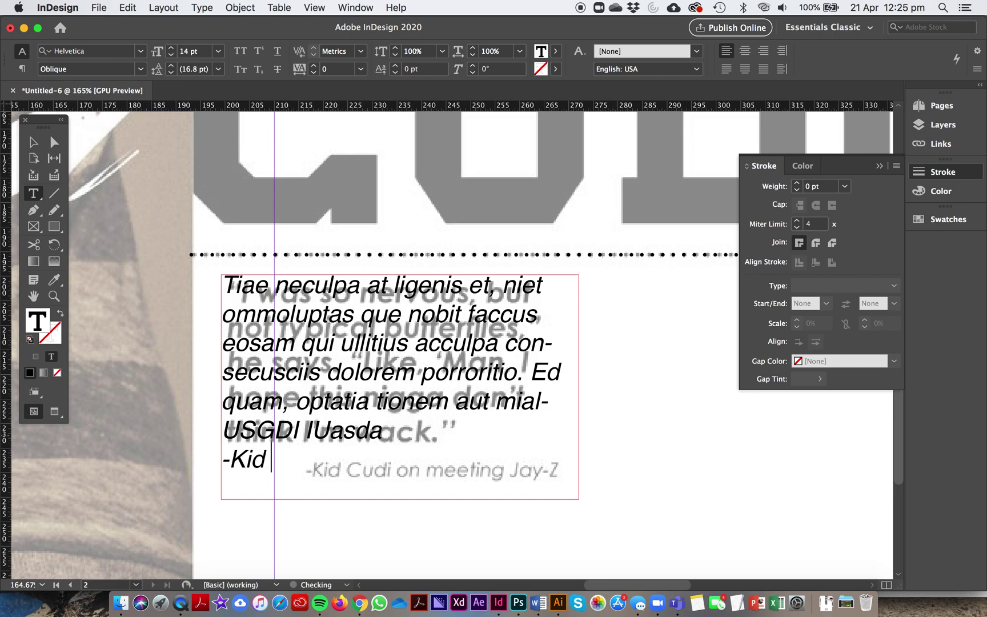
pyautogui.write('Cudi on me')
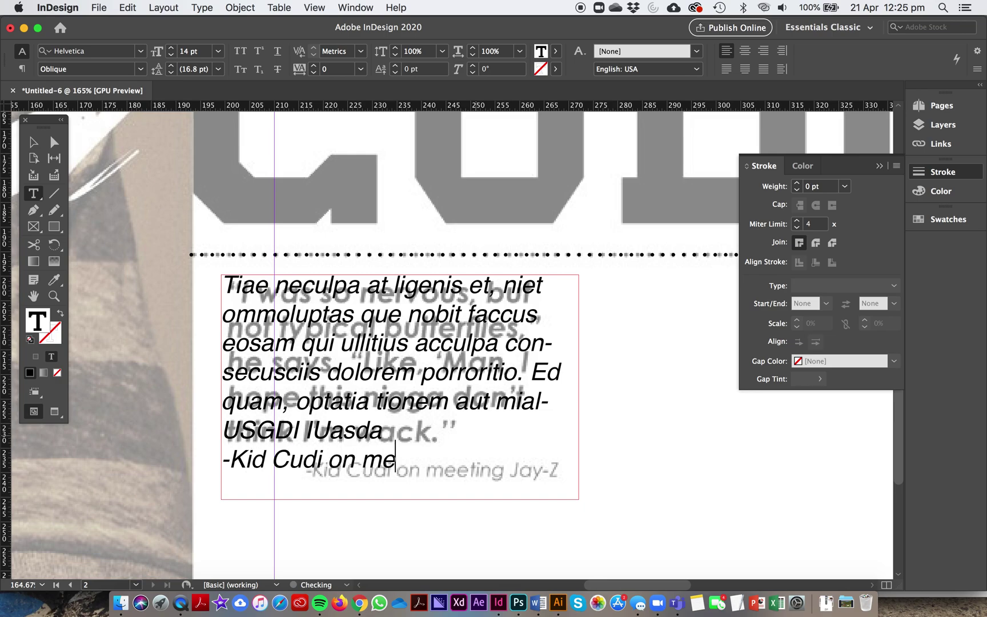
pyautogui.write('eting Jay')
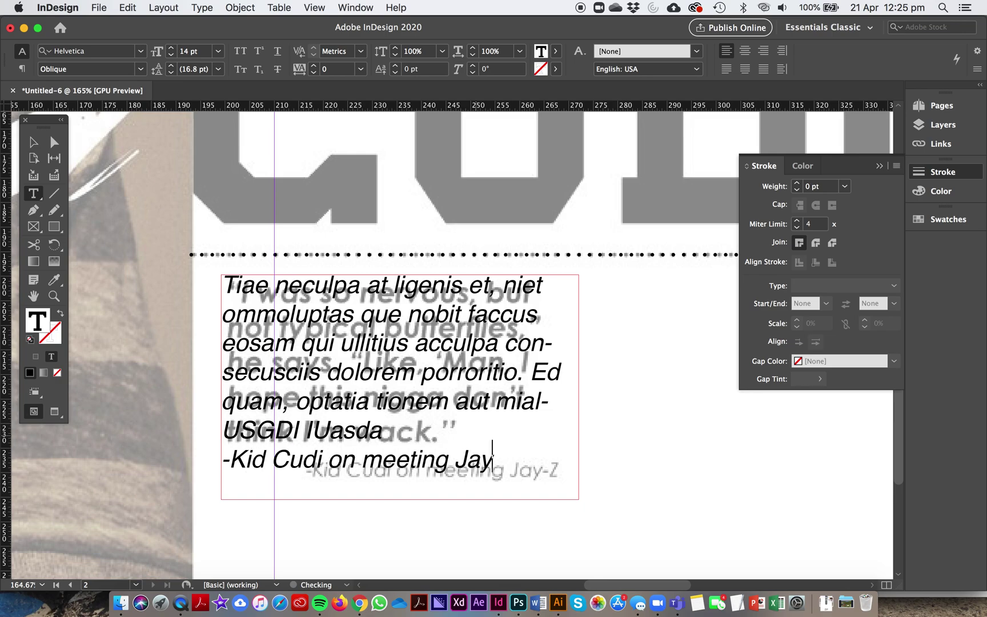
pyautogui.write('-Z')
# - Reduce the font size of the pull quote's credit line to 10 pt
pyautogui.tripleClick(461, 465)
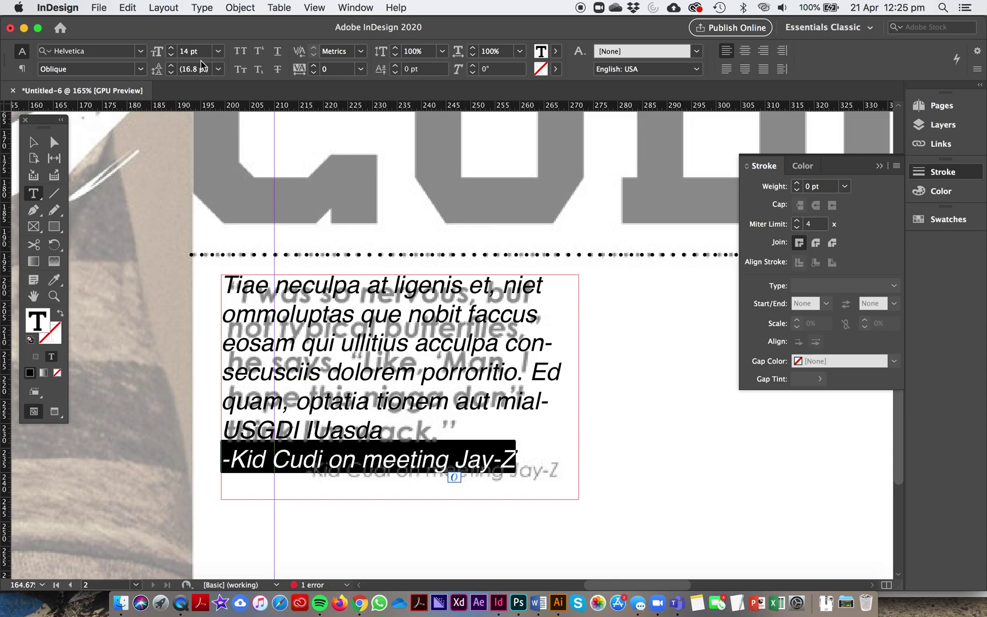
pyautogui.click(170, 55)
pyautogui.click(170, 55)
pyautogui.click(171, 55)
pyautogui.click(171, 55)
# - Select some text in the quote's last line and show the hidden characters
pyautogui.click(319, 428)
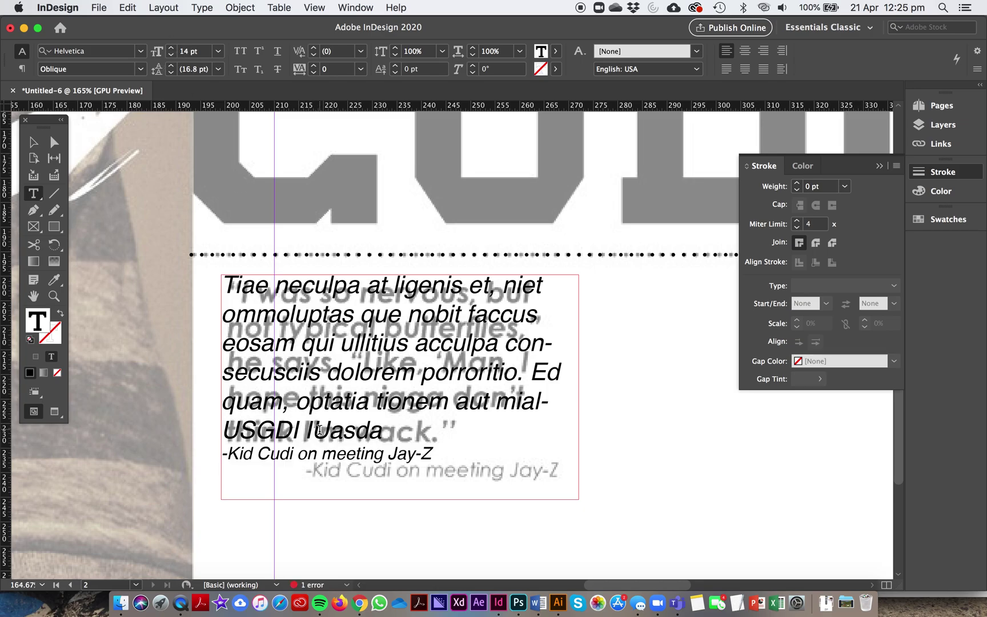
pyautogui.moveTo(341, 429); pyautogui.dragTo(292, 430)
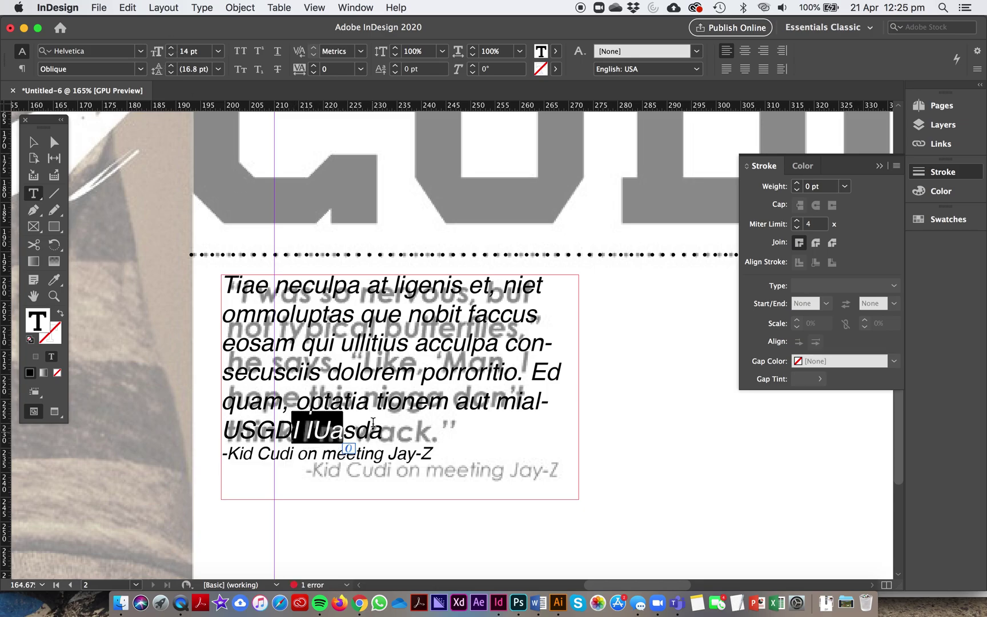
pyautogui.click(197, 9)
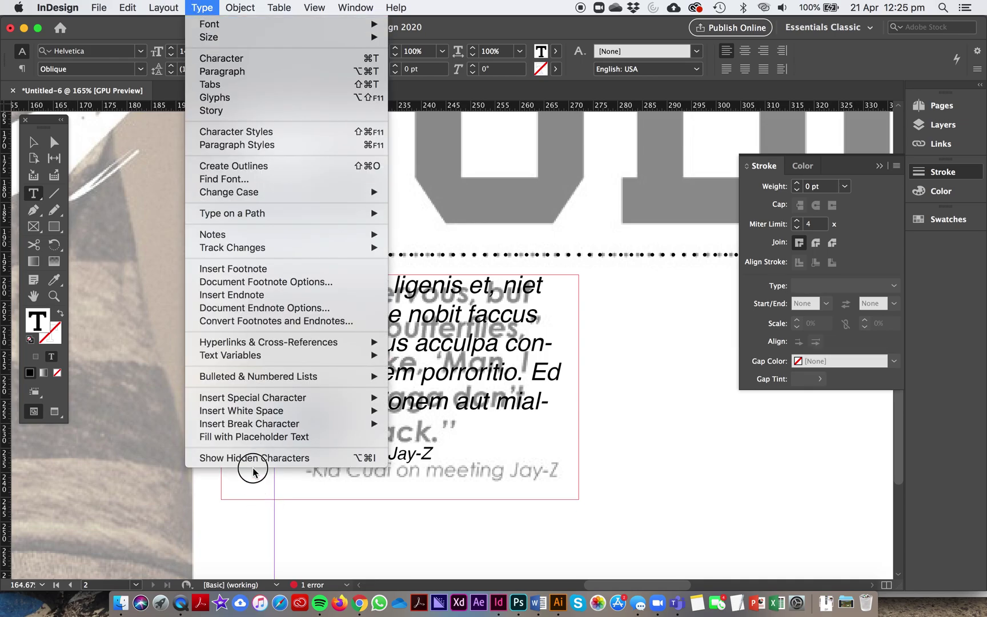
pyautogui.click(252, 456)
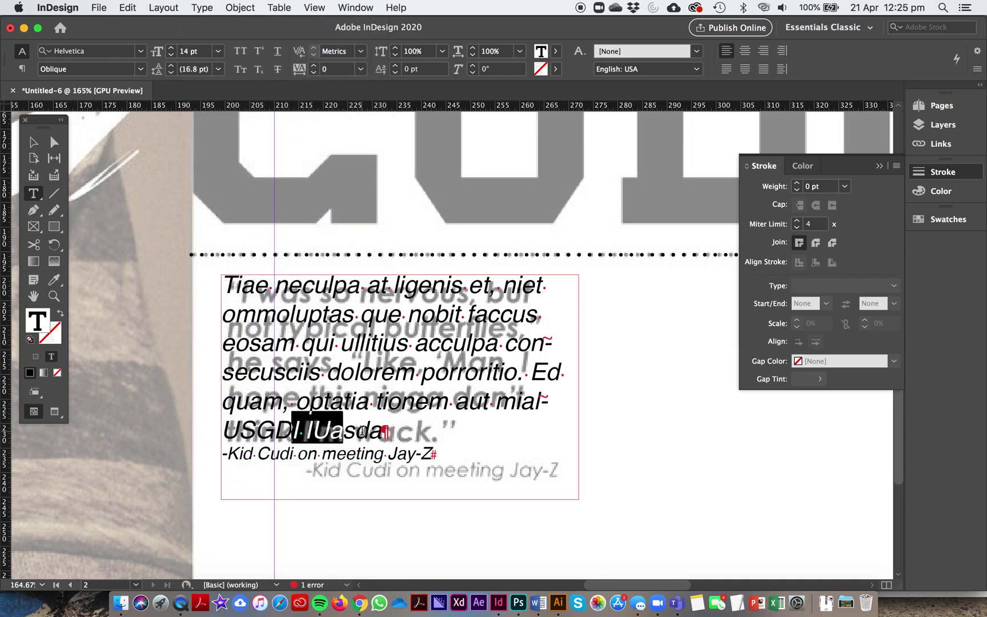
# - Set the space after the pull quote paragraph to 3 mm
pyautogui.moveTo(343, 430); pyautogui.dragTo(298, 429)
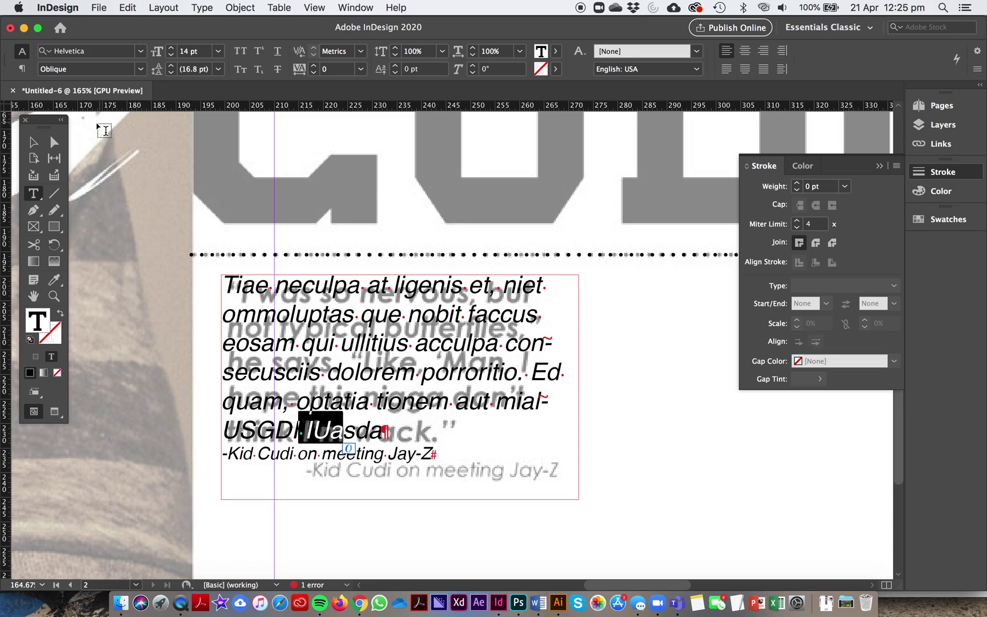
pyautogui.click(22, 69)
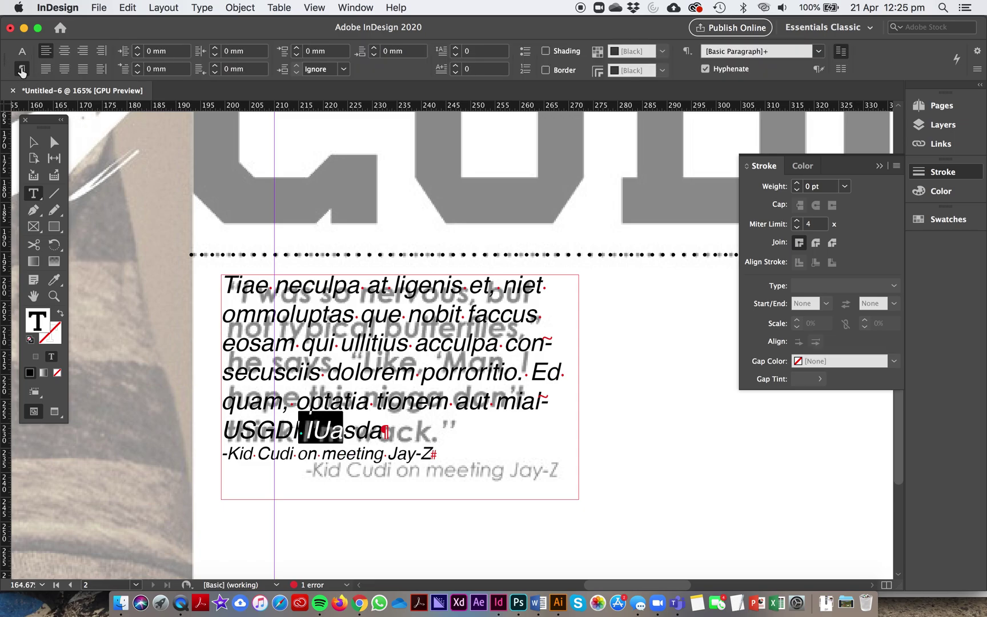
pyautogui.click(361, 54)
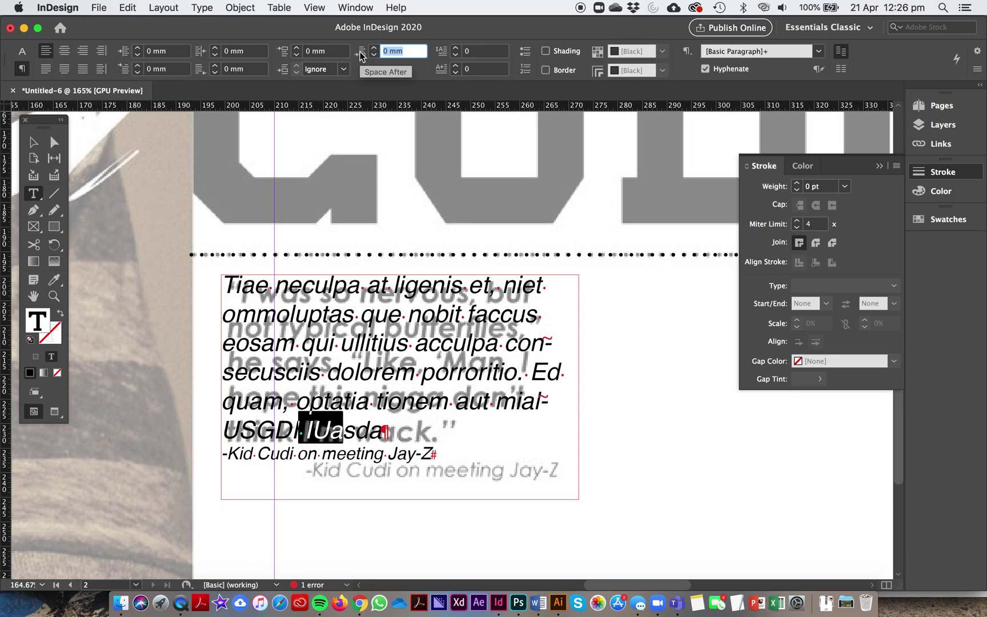
pyautogui.click(374, 49)
pyautogui.click(374, 48)
pyautogui.click(374, 49)
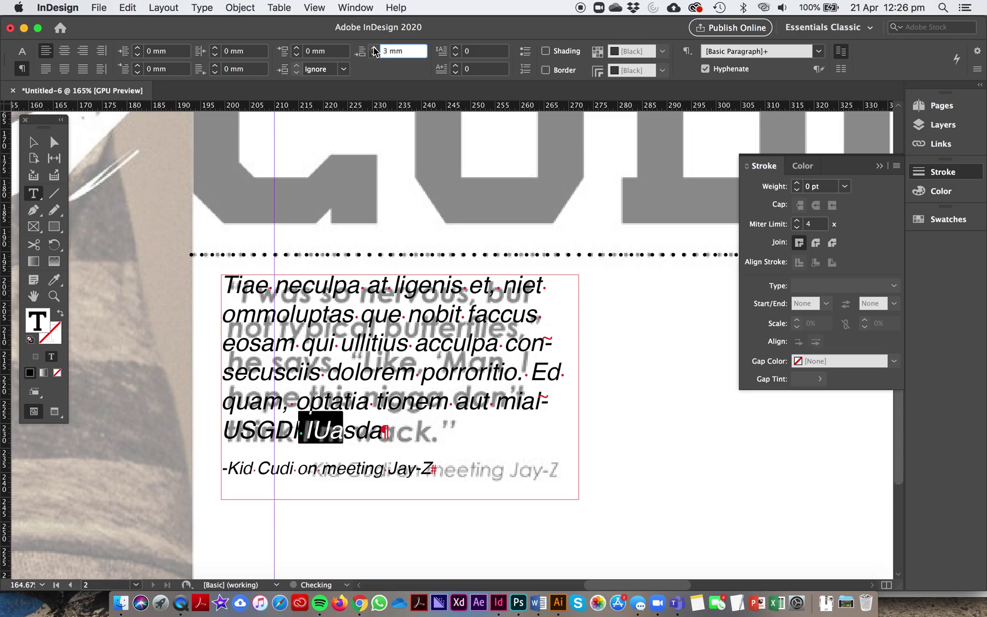
# - Align the credit line to the right and set its font size to 13 pt
pyautogui.moveTo(385, 470); pyautogui.dragTo(300, 451)
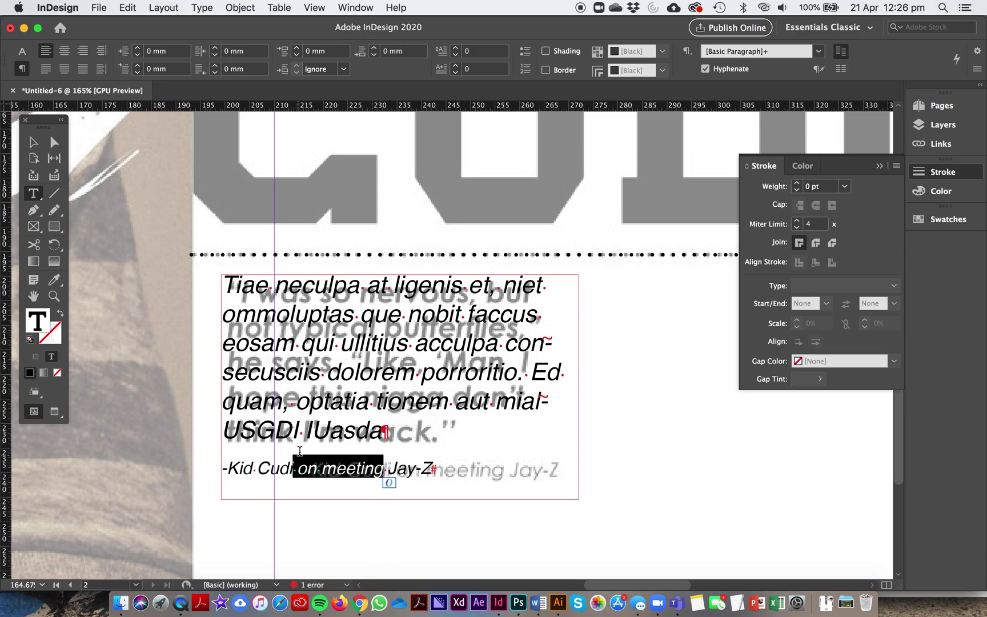
pyautogui.click(83, 51)
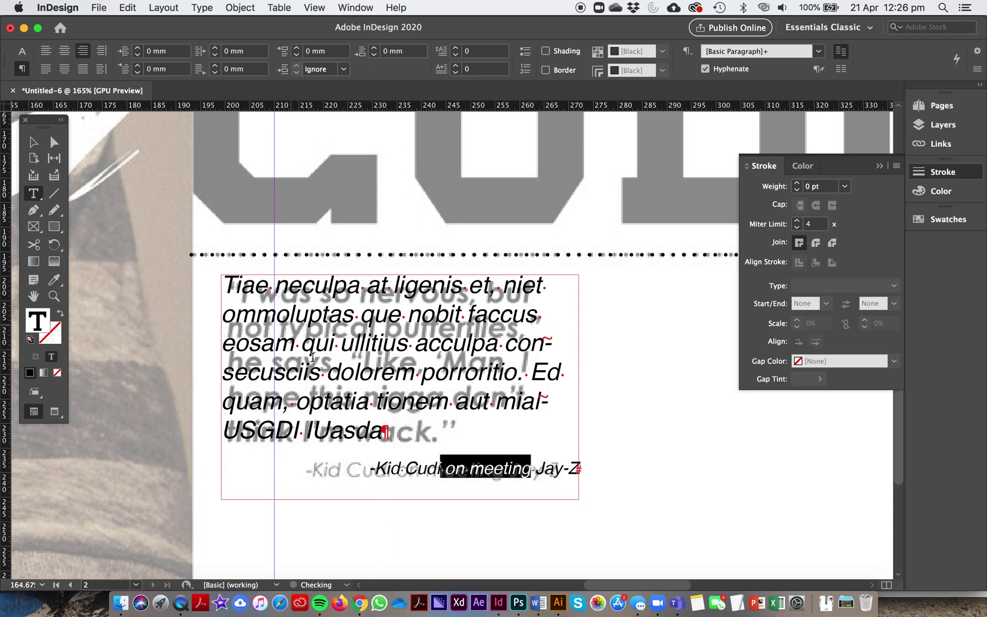
pyautogui.tripleClick(407, 469)
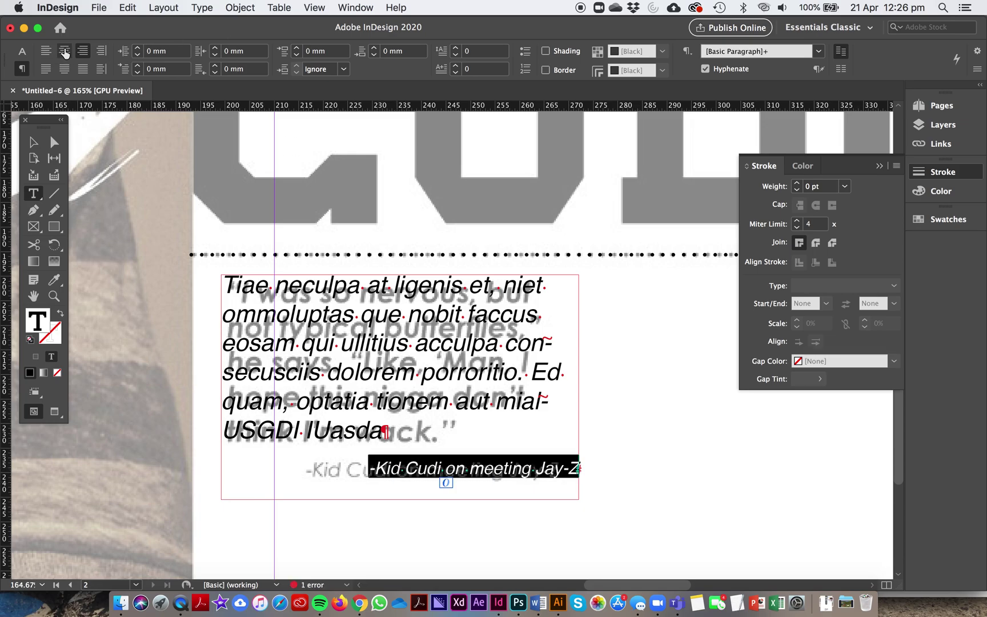
pyautogui.click(21, 52)
pyautogui.click(173, 49)
pyautogui.click(173, 49)
pyautogui.click(172, 49)
# - Start a Pen outline of the CUDI title's letter C along its outer top edge and around the upper serif
pyautogui.press('super+5')
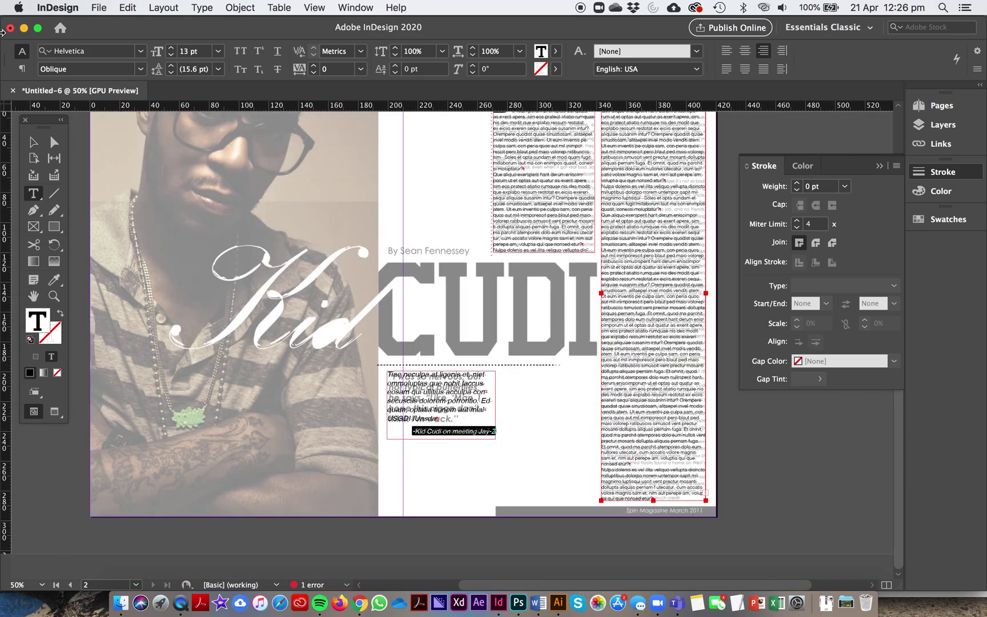
pyautogui.press('Escape')
pyautogui.moveTo(378, 244); pyautogui.dragTo(427, 265)
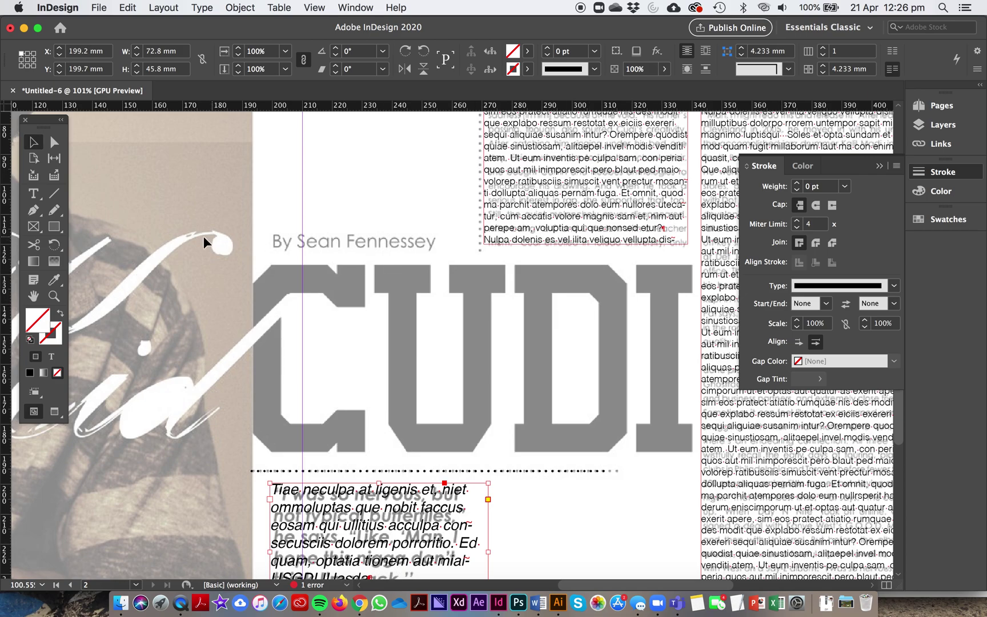
pyautogui.click(33, 210)
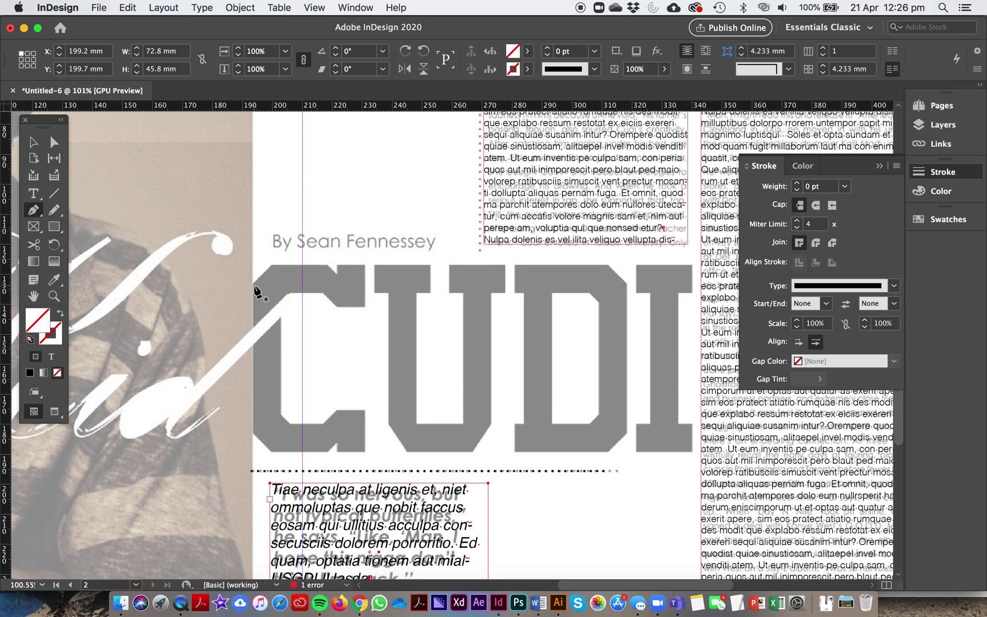
pyautogui.click(251, 284)
pyautogui.click(270, 265)
pyautogui.click(329, 265)
pyautogui.click(335, 273)
pyautogui.click(364, 265)
pyautogui.click(363, 306)
pyautogui.click(337, 307)
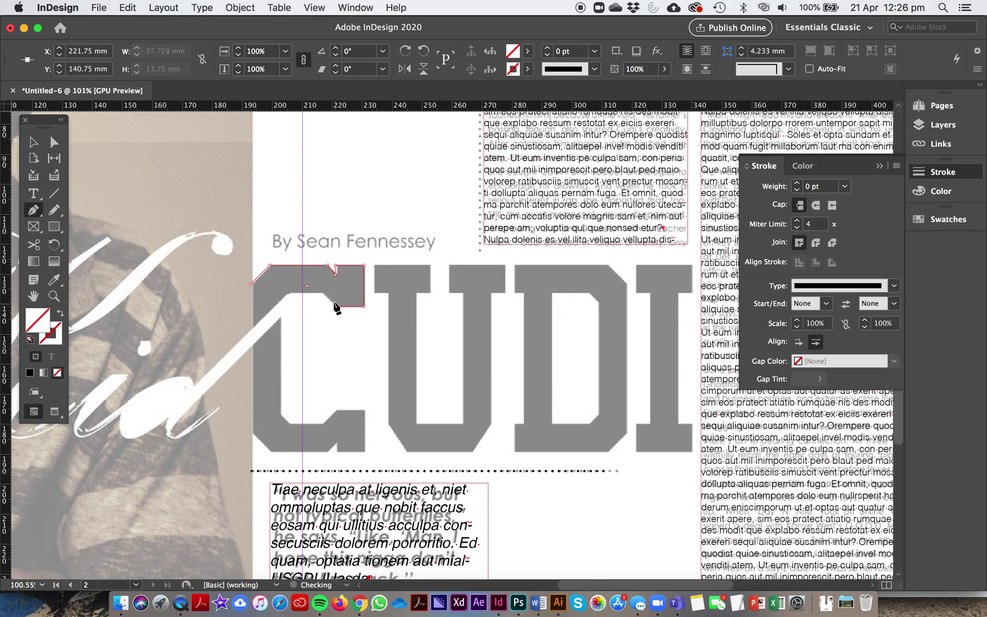
# - Continue the Pen outline along the inner edge of the C, from the upper serif down to the lower one
pyautogui.click(324, 292)
pyautogui.click(287, 292)
pyautogui.click(279, 301)
pyautogui.click(279, 412)
pyautogui.click(286, 421)
pyautogui.click(324, 421)
pyautogui.click(336, 410)
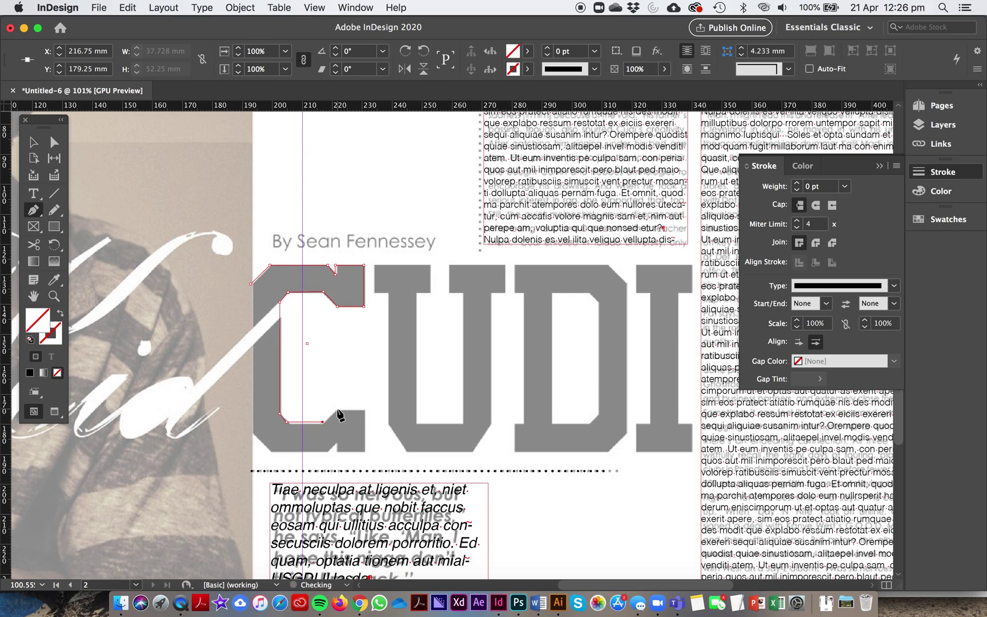
# - Trace the lower serif and base of the C and close the outline, about 40.5 mm wide and 62 mm high
pyautogui.click(364, 409)
pyautogui.click(364, 451)
pyautogui.click(337, 443)
pyautogui.click(328, 452)
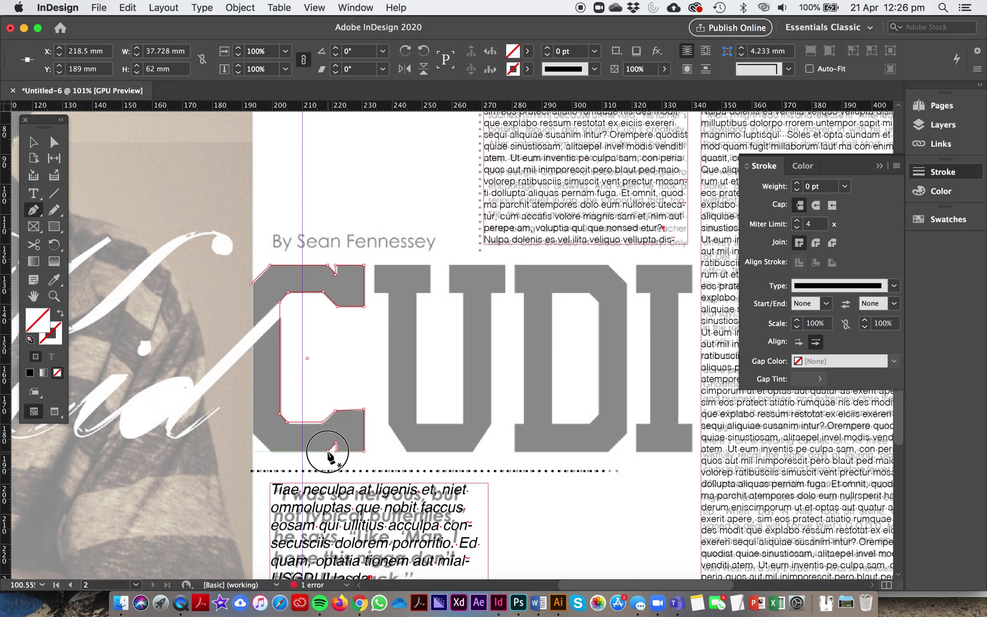
pyautogui.moveTo(271, 452); pyautogui.dragTo(243, 440)
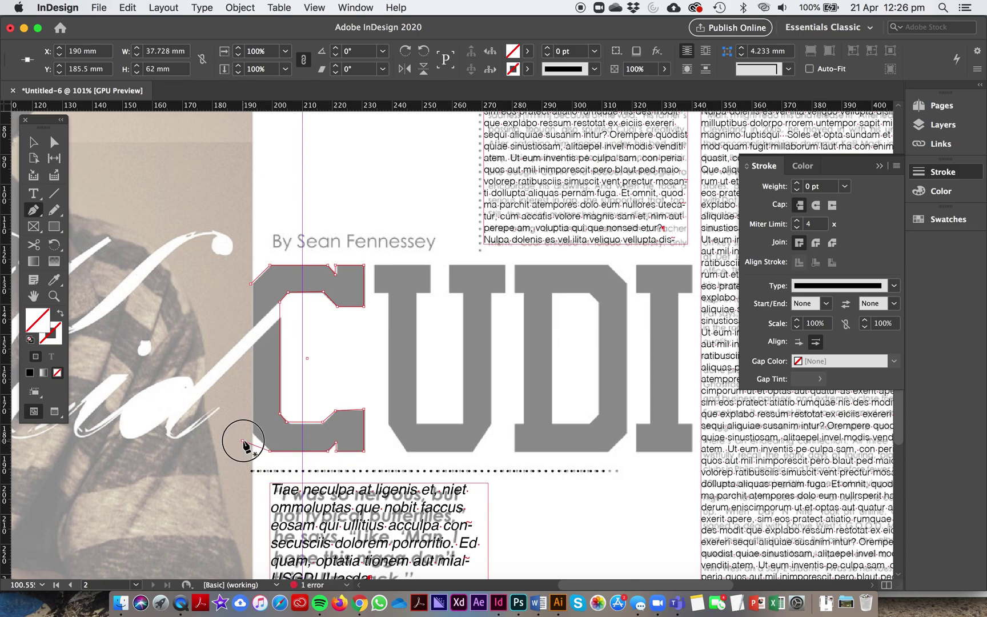
pyautogui.click(250, 284)
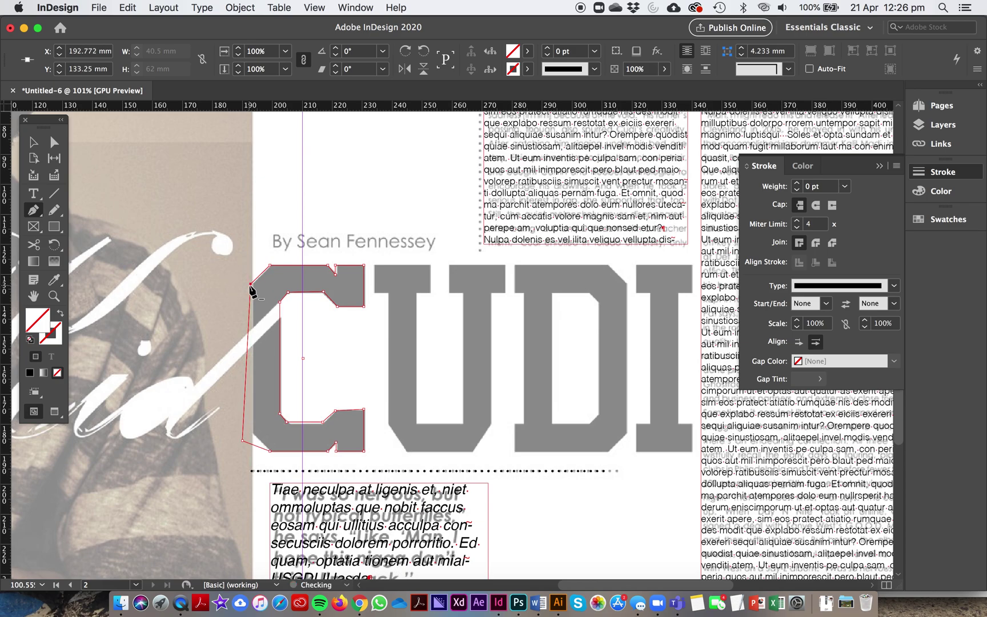
# - Fill the traced C with [Black] and move its stray lower-left anchor point inward onto the letter's edge
pyautogui.click(944, 218)
pyautogui.click(775, 303)
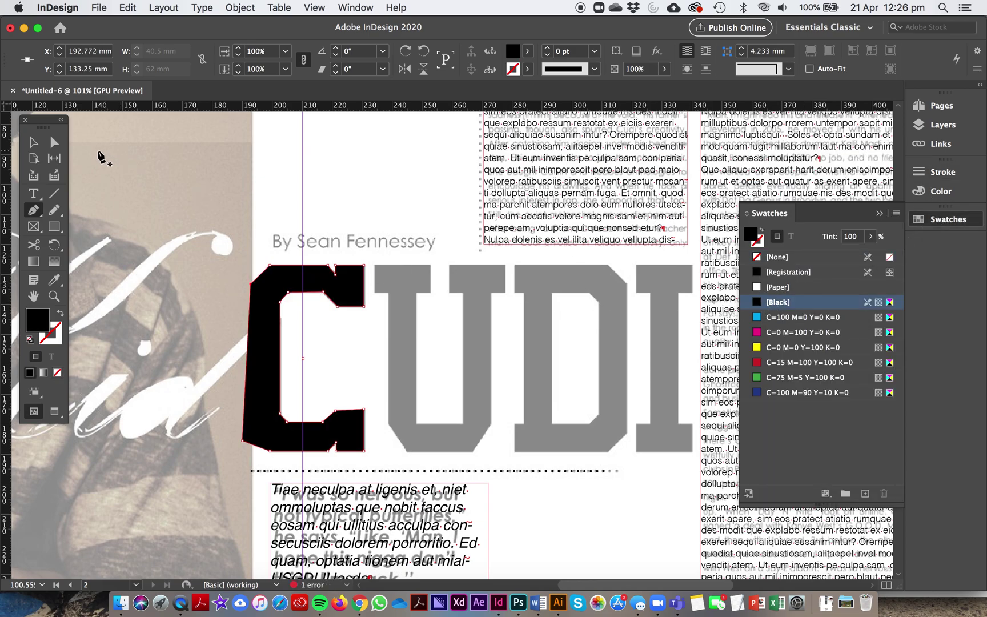
pyautogui.click(55, 142)
pyautogui.click(301, 467)
pyautogui.press('/')
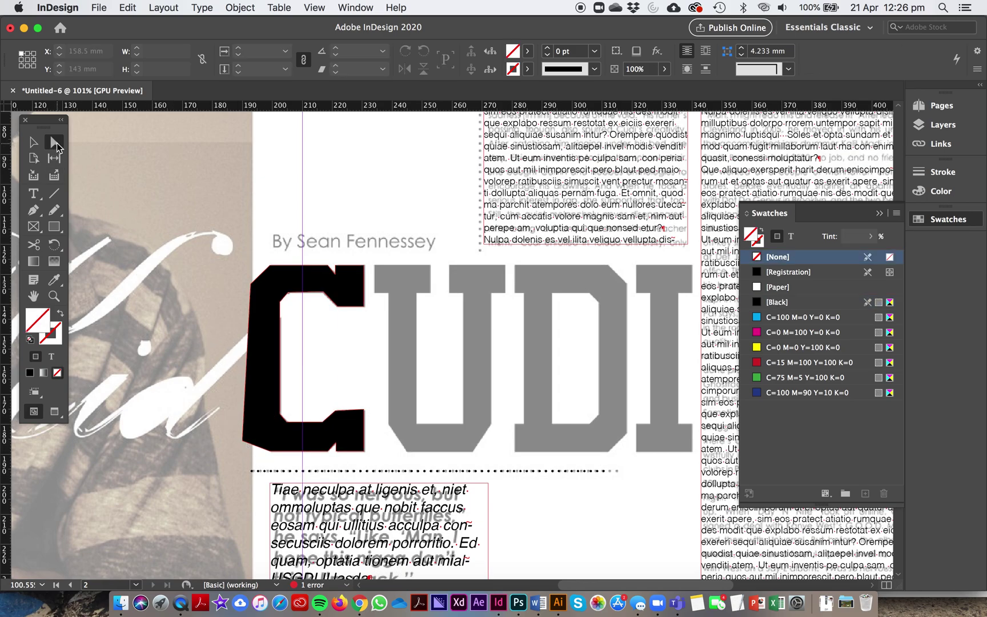
pyautogui.moveTo(242, 441); pyautogui.dragTo(255, 435)
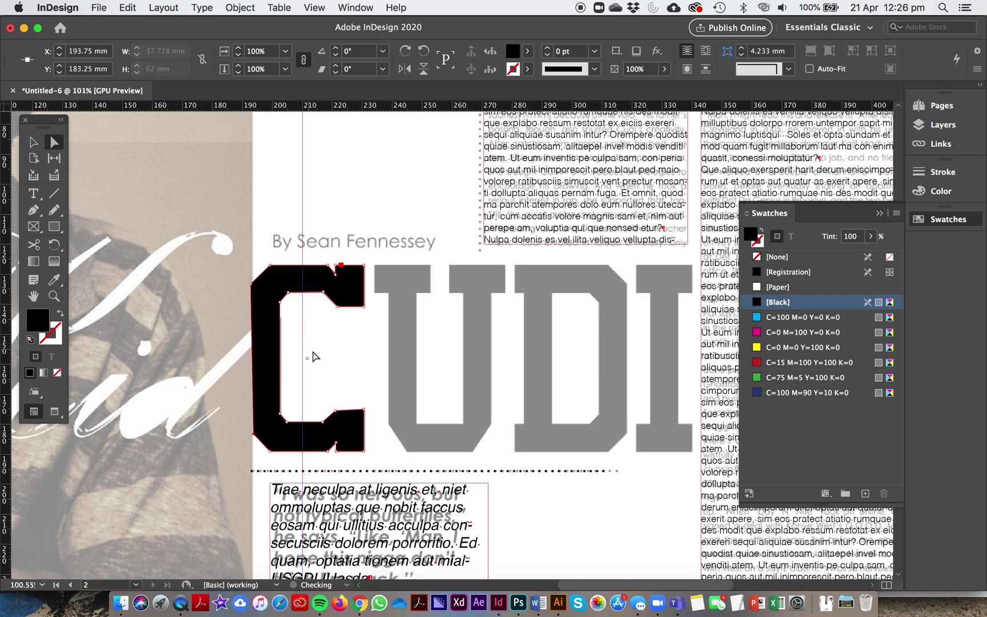
# - Deselect the traced letter C and review the whole spread
pyautogui.click(34, 142)
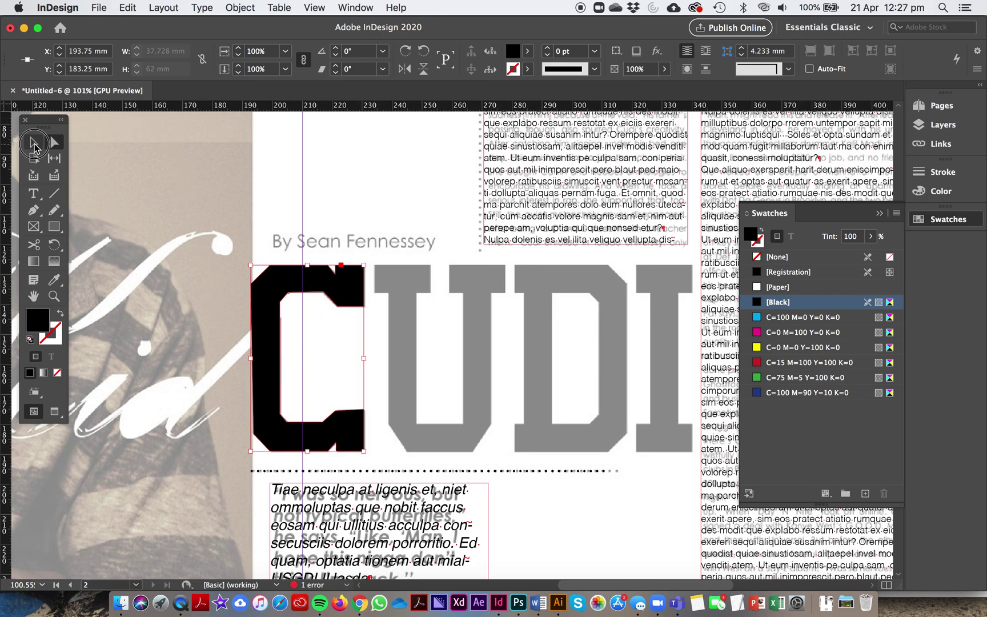
pyautogui.click(264, 215)
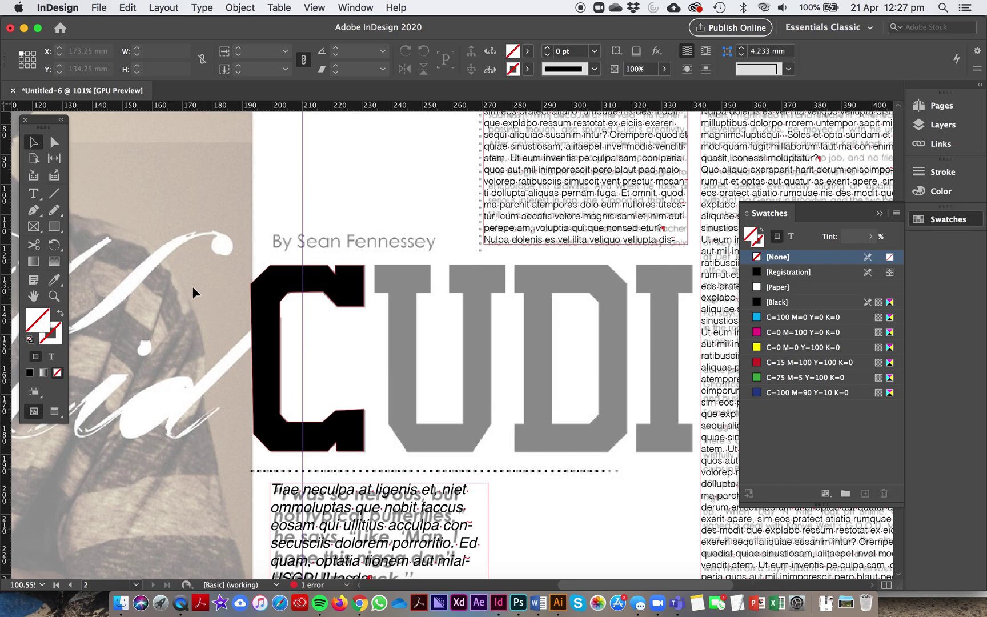
pyautogui.press('super+5')
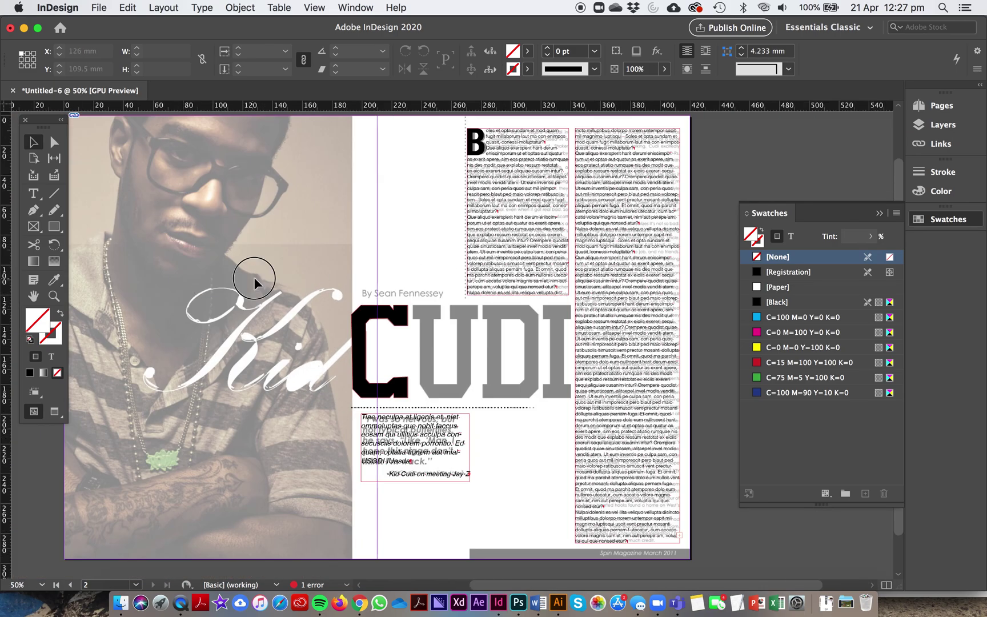
pyautogui.moveTo(254, 277); pyautogui.dragTo(418, 314)
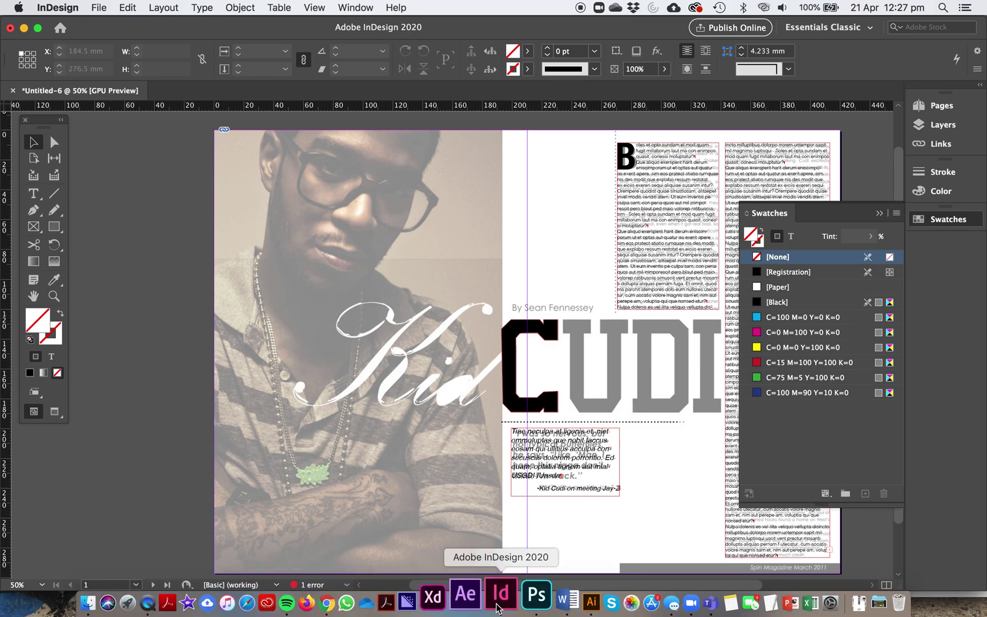
# - Switch to Photoshop and open Kid_only.jpg from the CUDI Double page spread folder
pyautogui.click(519, 597)
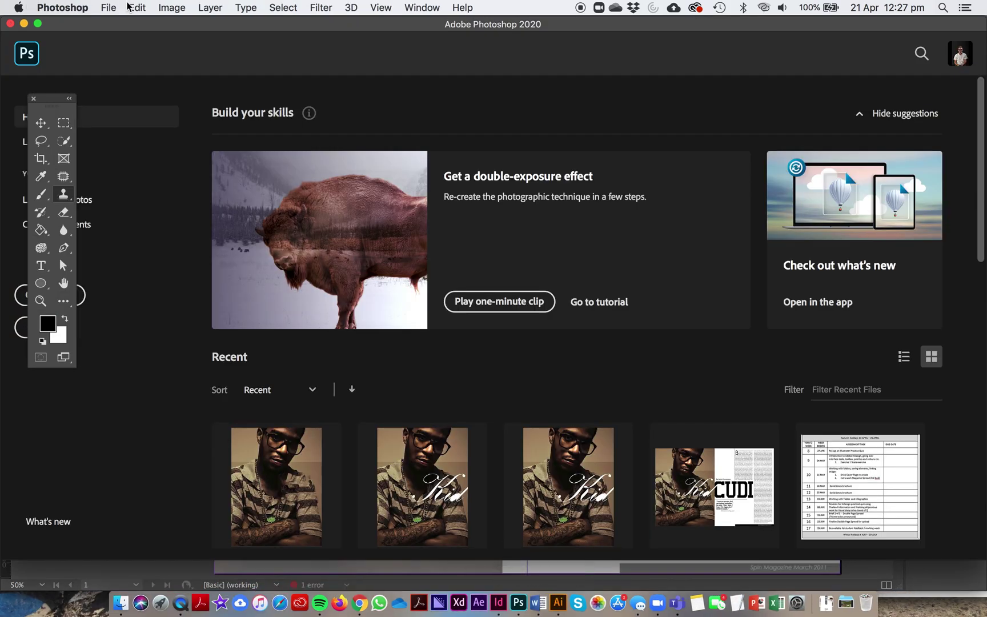
pyautogui.click(108, 7)
pyautogui.click(122, 37)
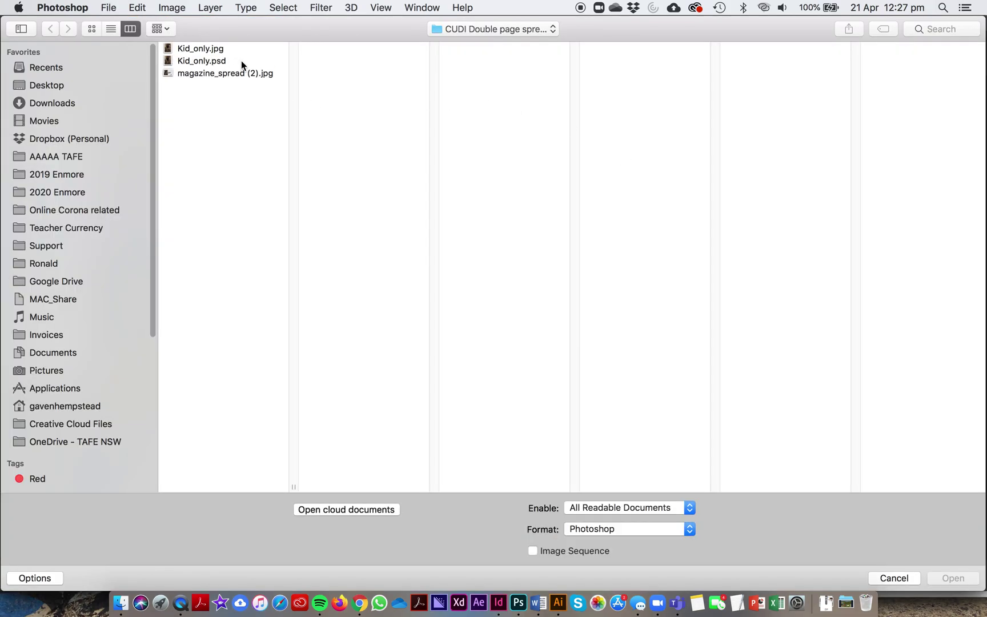
pyautogui.click(207, 50)
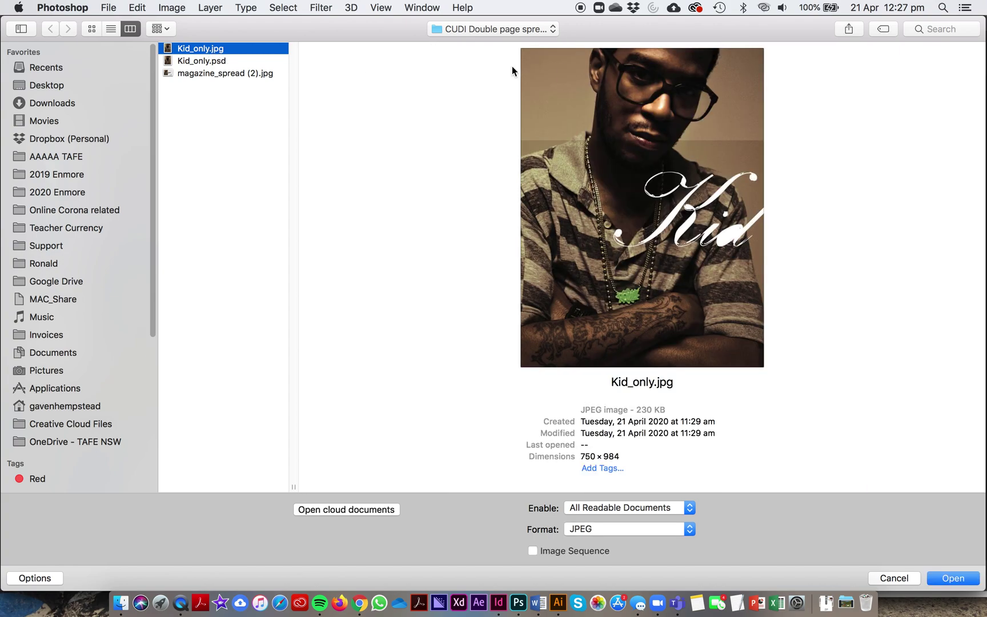
pyautogui.click(955, 581)
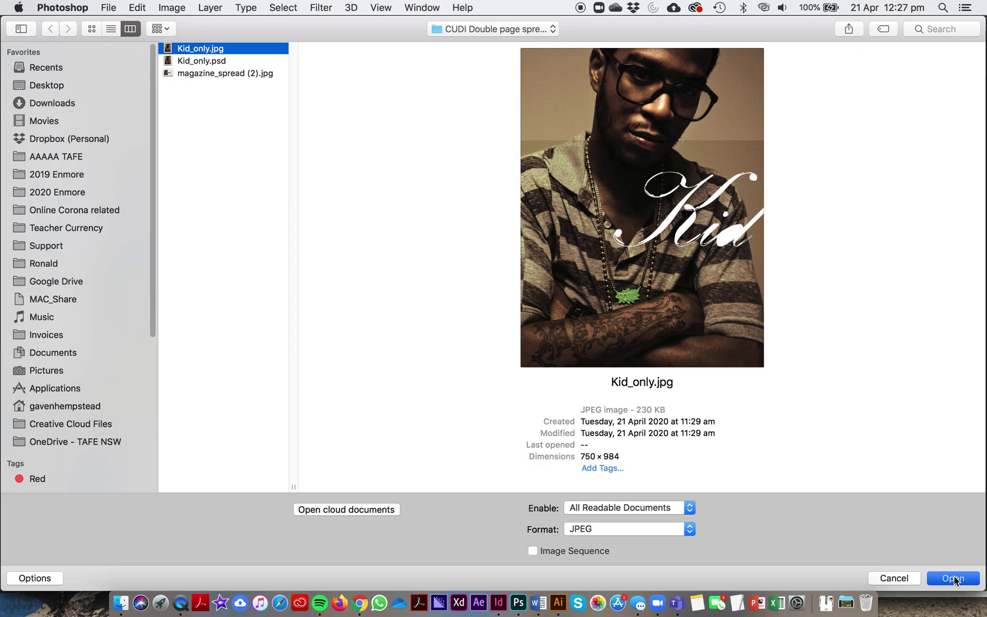
pyautogui.click(952, 580)
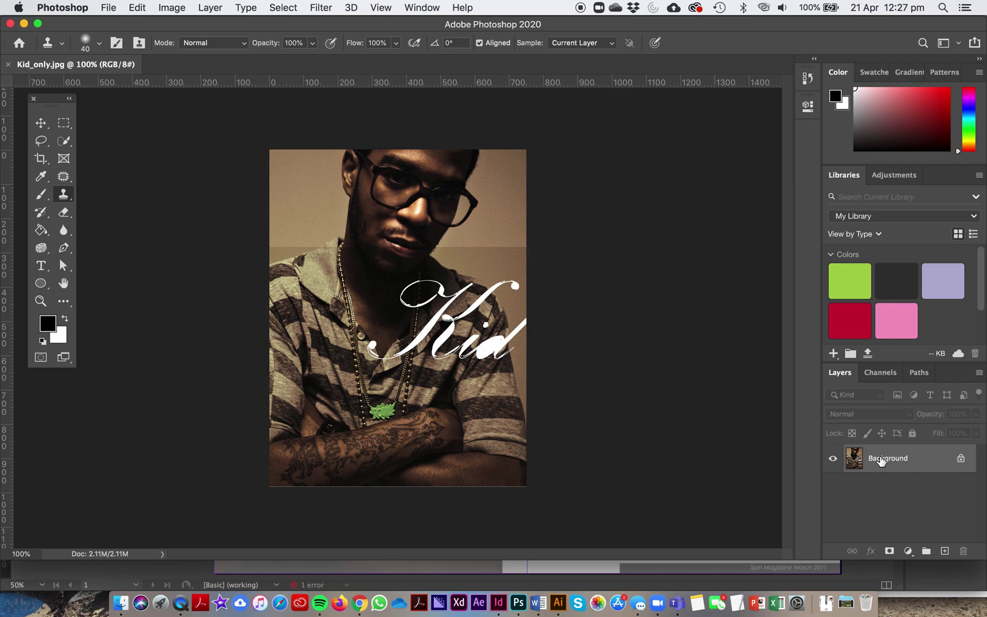
# - Duplicate the Background layer and hide the original
pyautogui.moveTo(898, 463); pyautogui.dragTo(945, 552)
pyautogui.click(831, 488)
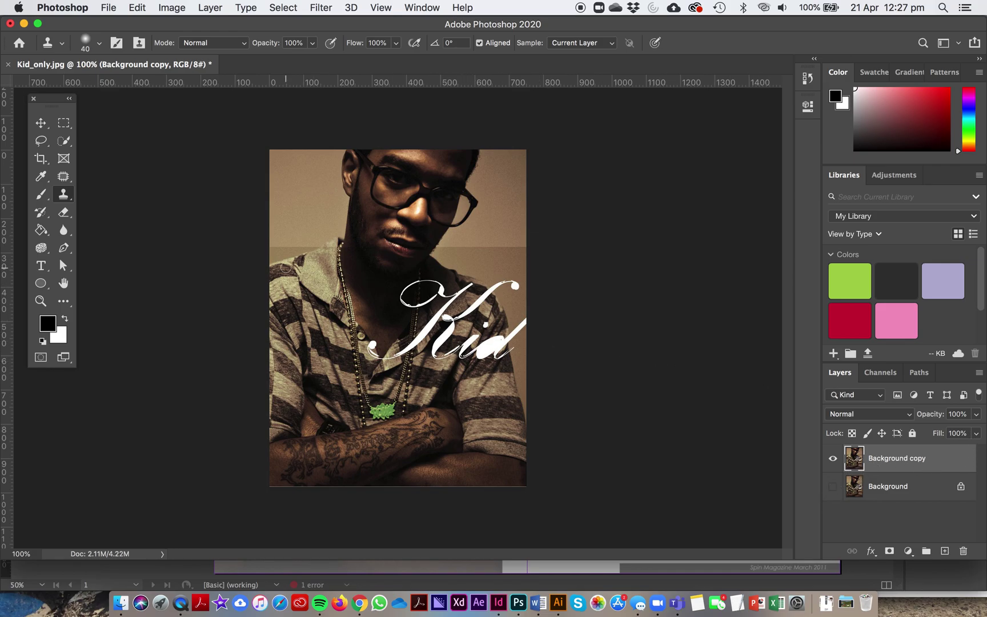
# - Draw a freehand Lasso selection closely around the white Kid lettering on the duplicate layer
pyautogui.press('super+space')
pyautogui.moveTo(401, 272); pyautogui.dragTo(418, 282)
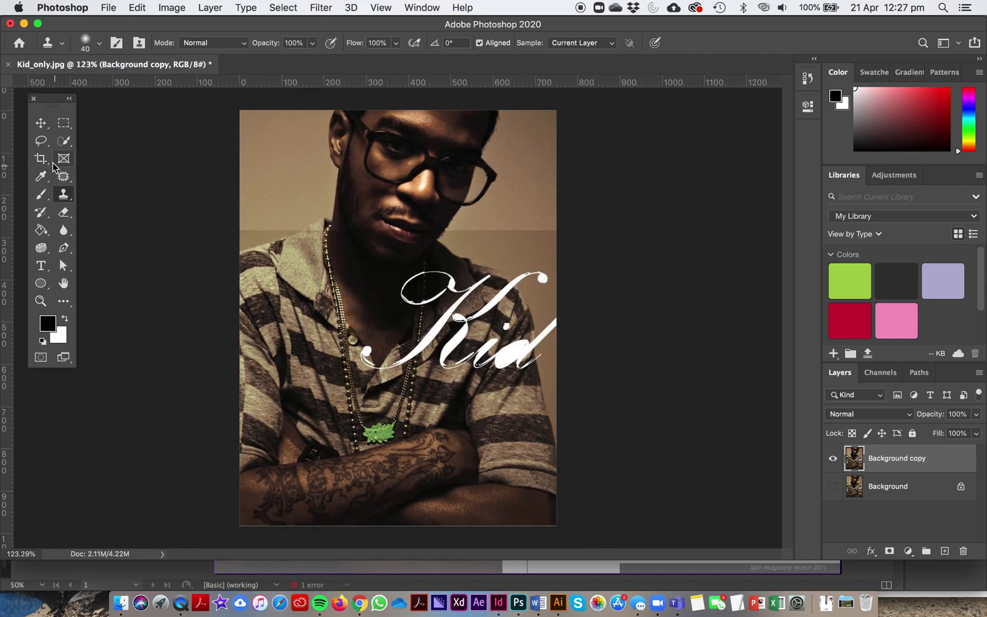
pyautogui.click(41, 141)
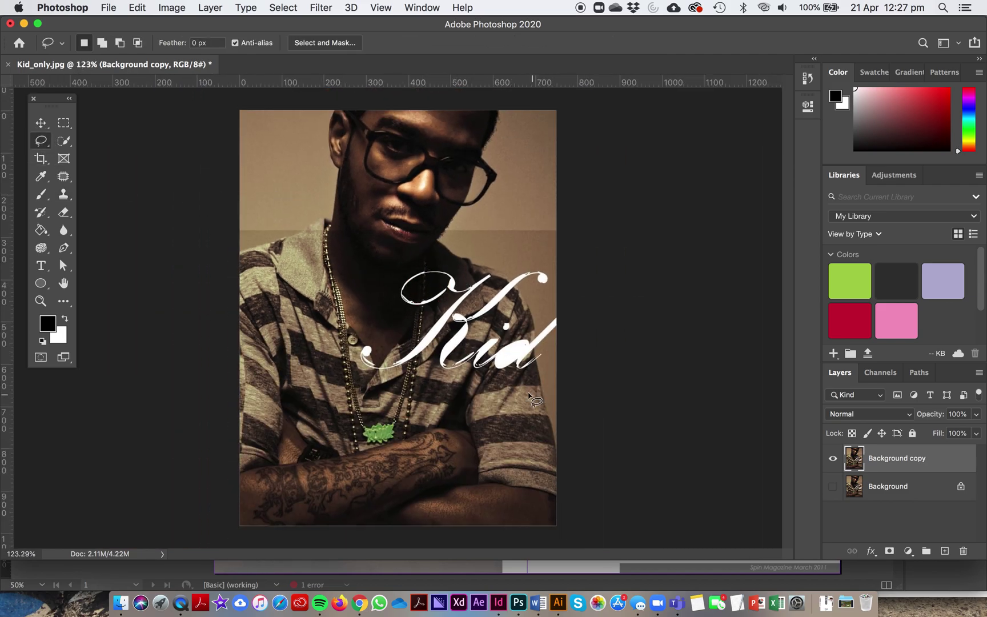
pyautogui.moveTo(470, 278)
pyautogui.mouseDown()
pyautogui.moveTo(407, 263)
pyautogui.moveTo(393, 305)
pyautogui.moveTo(407, 321)
pyautogui.moveTo(436, 317)
pyautogui.moveTo(391, 344)
pyautogui.moveTo(359, 341)
pyautogui.moveTo(354, 359)
pyautogui.moveTo(371, 375)
pyautogui.moveTo(546, 369)
pyautogui.moveTo(573, 321)
pyautogui.moveTo(564, 305)
pyautogui.moveTo(523, 330)
pyautogui.moveTo(512, 305)
pyautogui.moveTo(555, 280)
pyautogui.moveTo(546, 261)
pyautogui.moveTo(515, 265)
pyautogui.moveTo(504, 277)
pyautogui.moveTo(492, 264)
pyautogui.moveTo(466, 286)
pyautogui.mouseUp()
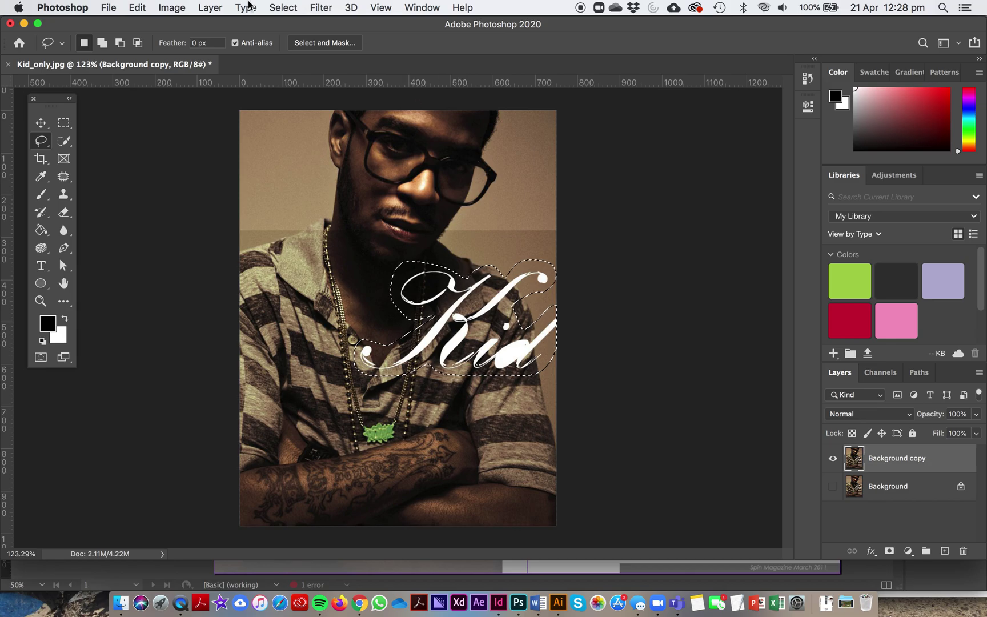
# - Fill the selected lettering with Content-Aware in Normal mode at 100% opacity, and deselect
pyautogui.click(137, 7)
pyautogui.click(155, 227)
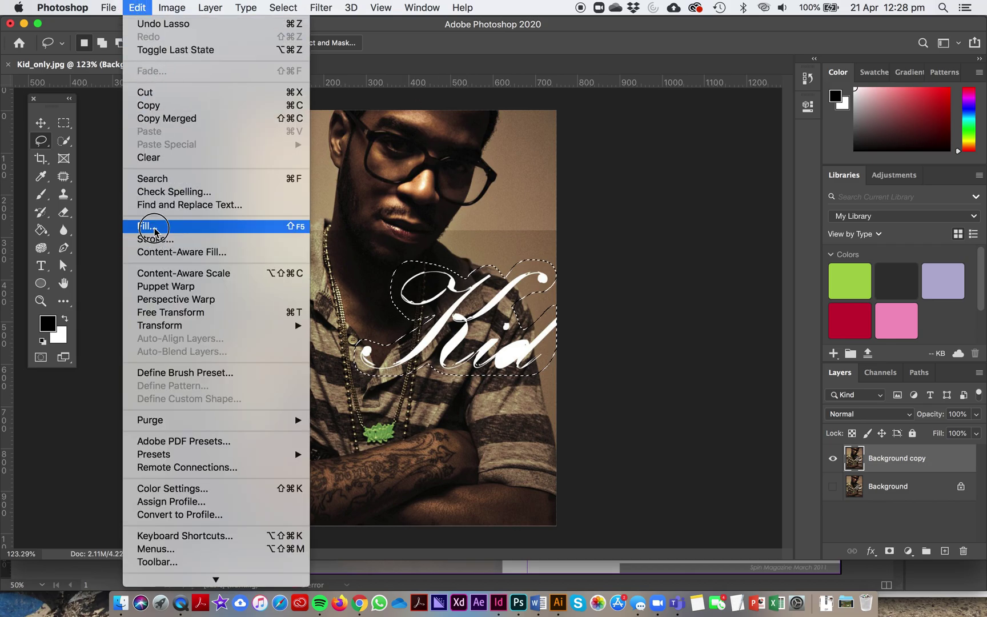
pyautogui.click(237, 94)
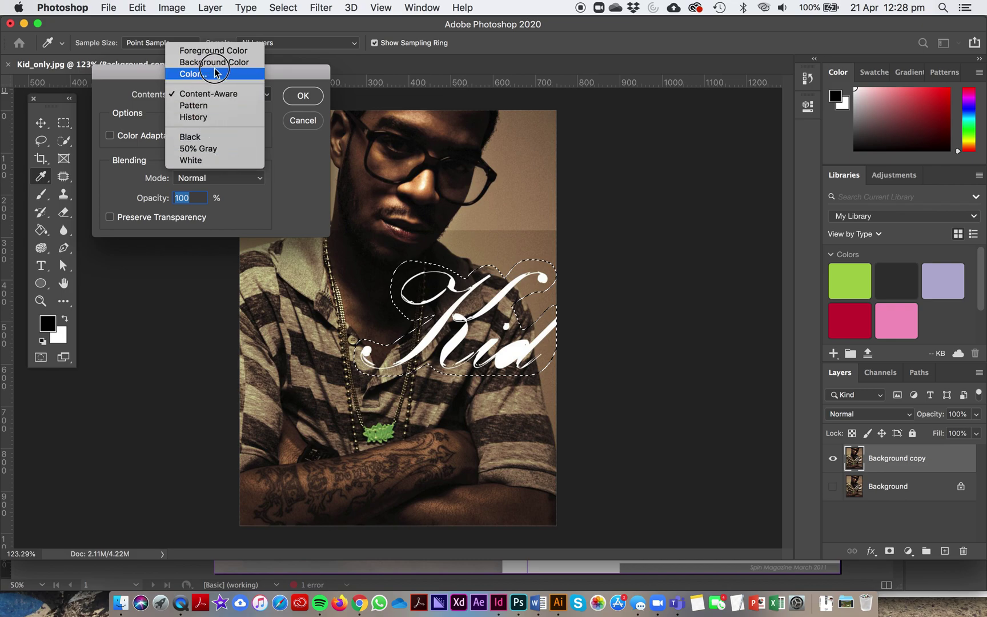
pyautogui.click(214, 95)
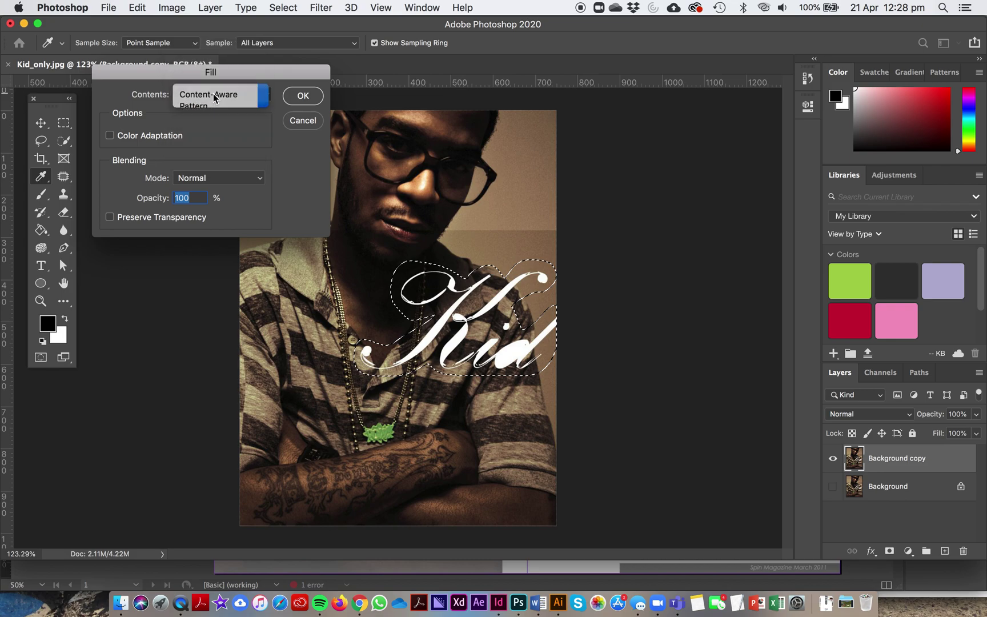
pyautogui.click(302, 97)
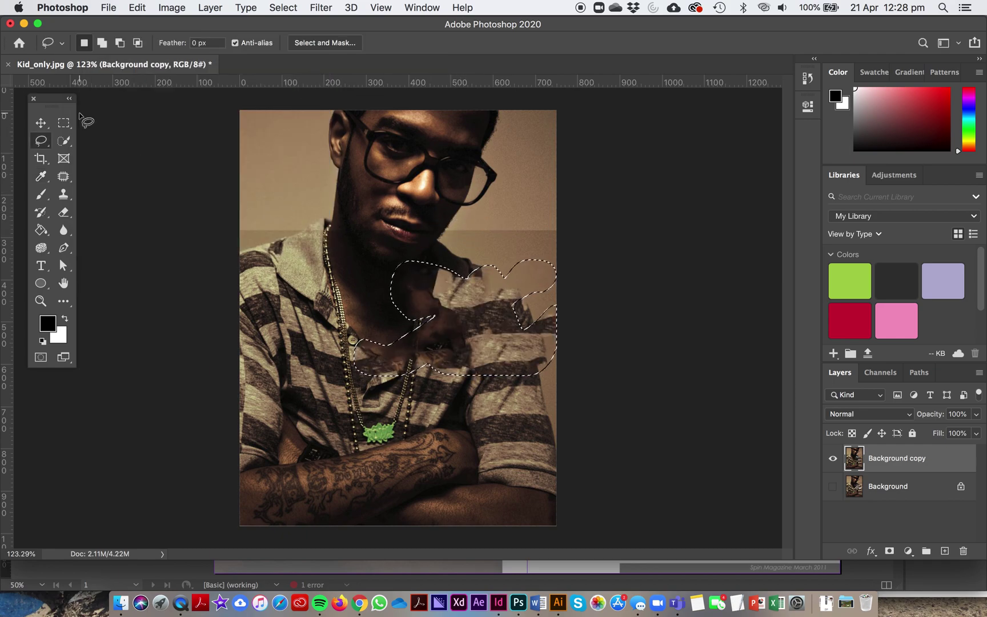
pyautogui.press('m')
pyautogui.hotkey('ctrl', 'd')
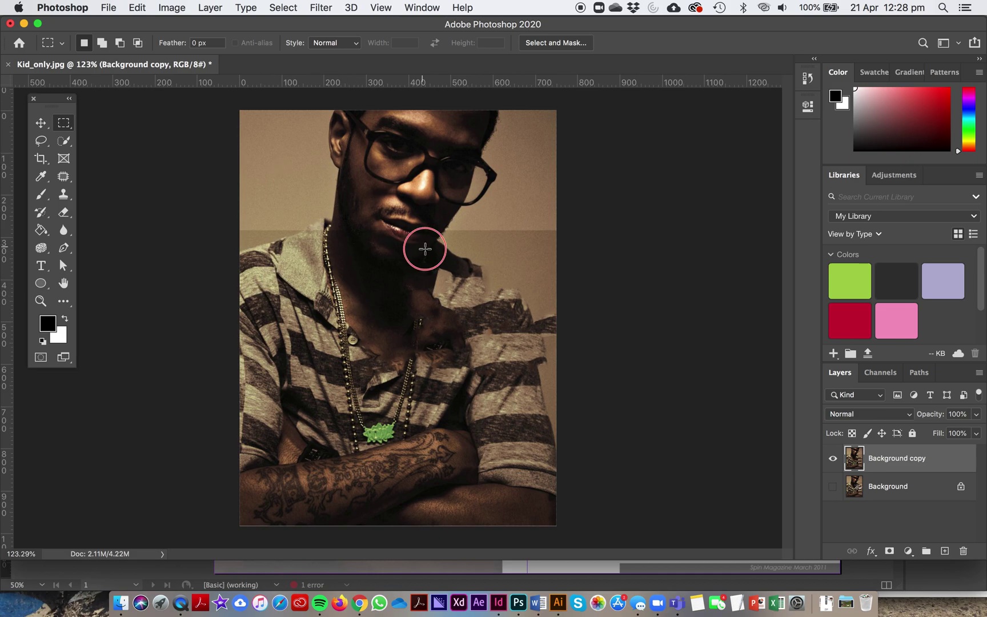
# - Patch the smeared shirt area beside the neck with striped fabric sampled from the shoulder, and deselect
pyautogui.scroll(5, 452, 264)
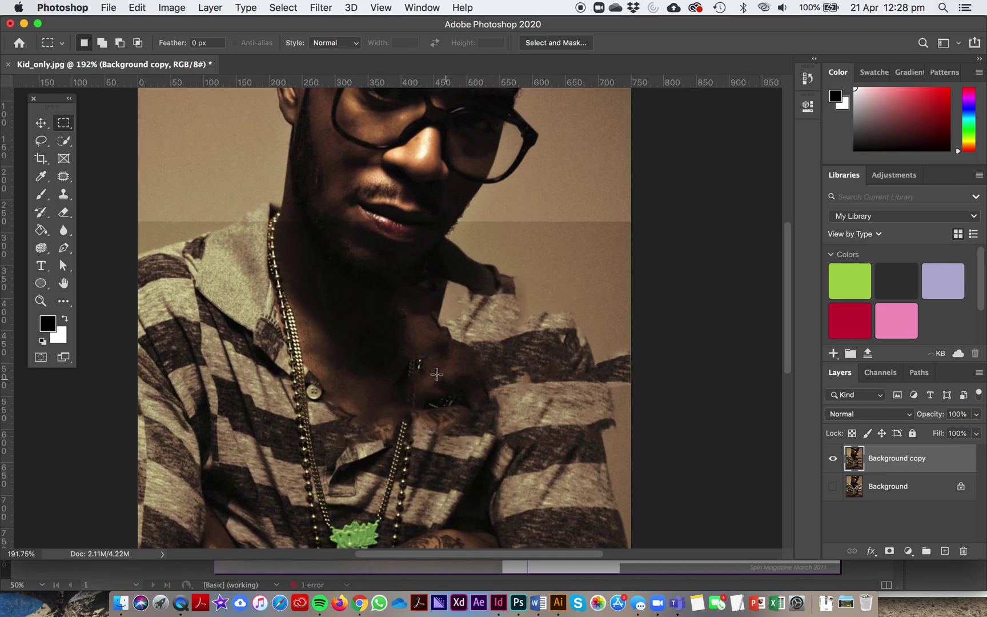
pyautogui.click(41, 141)
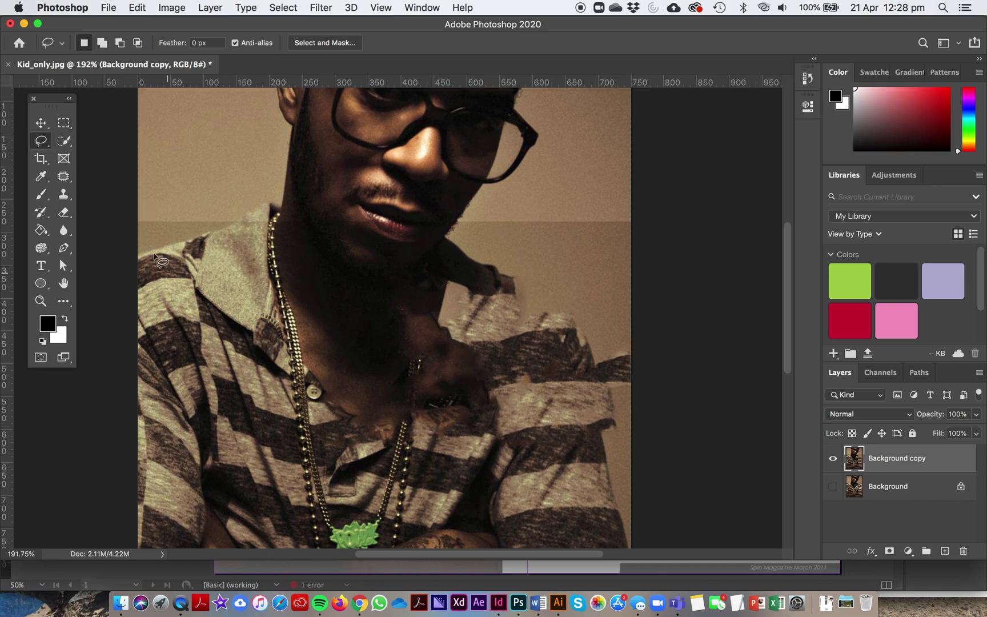
pyautogui.click(63, 177)
pyautogui.moveTo(438, 321)
pyautogui.mouseDown()
pyautogui.moveTo(418, 434)
pyautogui.moveTo(485, 440)
pyautogui.moveTo(480, 341)
pyautogui.moveTo(439, 323)
pyautogui.mouseUp()
pyautogui.moveTo(476, 394)
pyautogui.mouseDown()
pyautogui.moveTo(463, 388)
pyautogui.moveTo(527, 398)
pyautogui.moveTo(536, 377)
pyautogui.mouseUp()
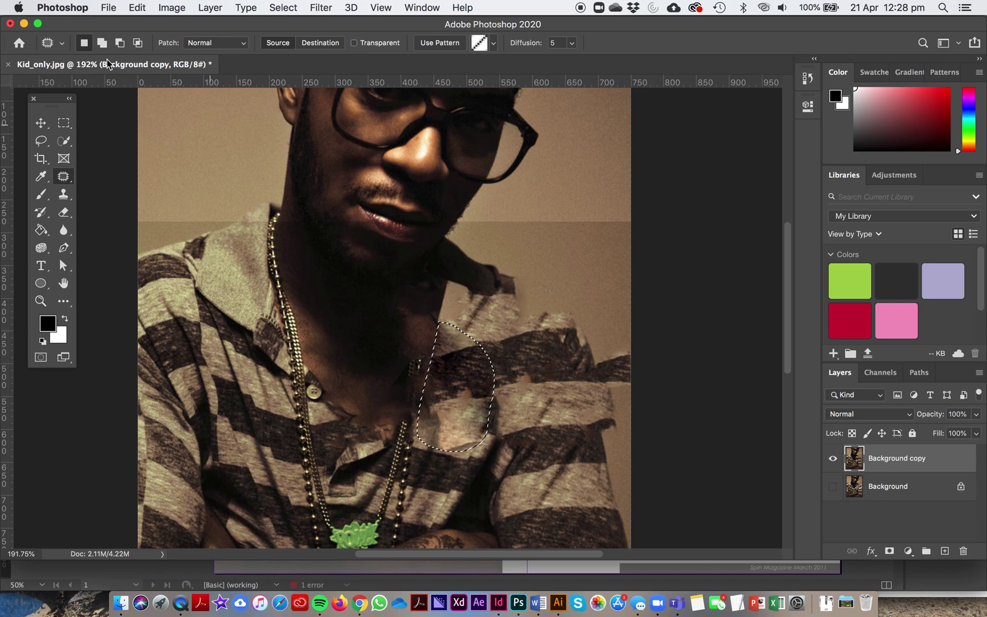
pyautogui.click(61, 123)
pyautogui.press('super+d')
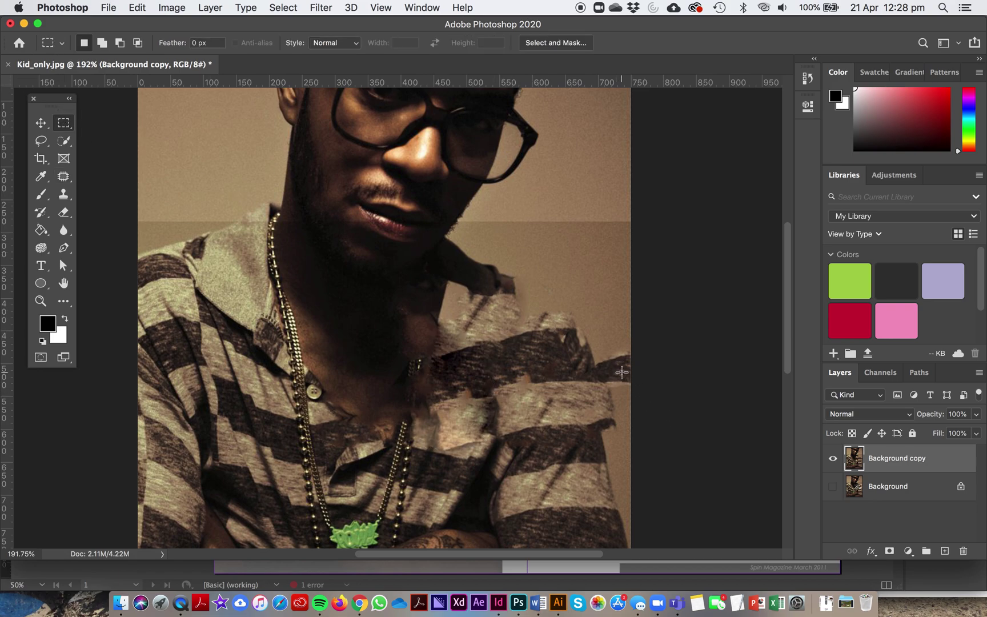
# - Clone plain background over the stray dark stripe sticking out past the shoulder to the photo's edge
pyautogui.click(64, 194)
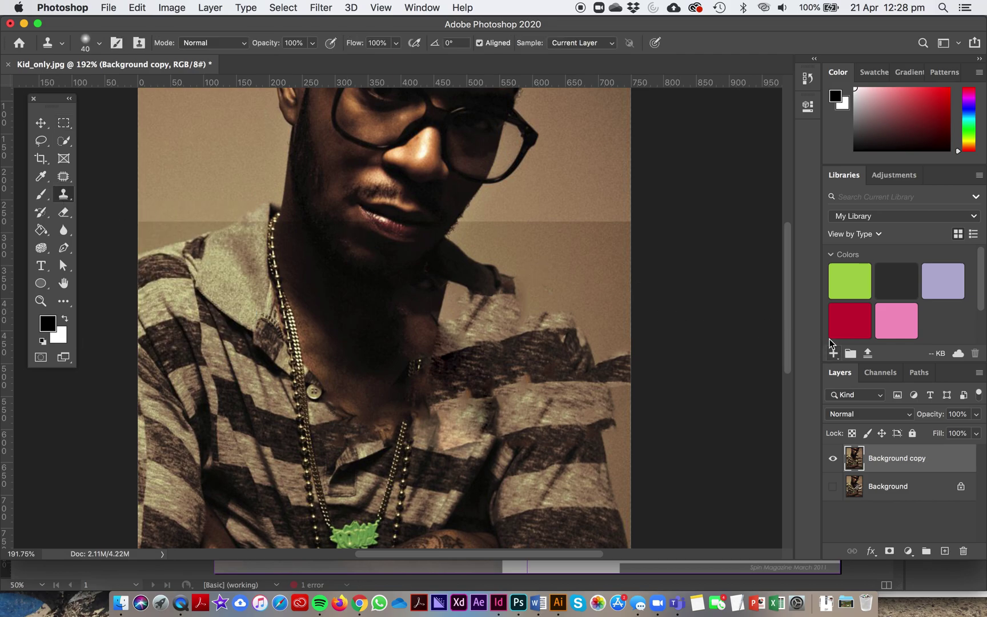
pyautogui.keyDown('alt'); pyautogui.click(607, 289); pyautogui.keyUp('alt')
pyautogui.moveTo(620, 361)
pyautogui.mouseDown()
pyautogui.moveTo(622, 342)
pyautogui.moveTo(628, 360)
pyautogui.moveTo(602, 355)
pyautogui.moveTo(621, 386)
pyautogui.moveTo(631, 348)
pyautogui.moveTo(614, 341)
pyautogui.mouseUp()
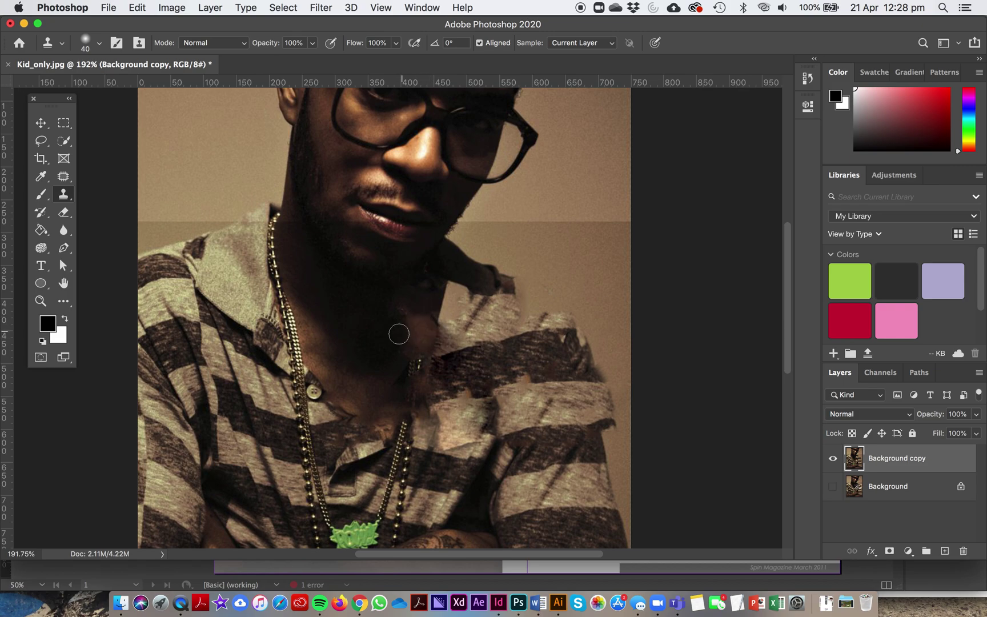
# - Clone over the damaged patch beside the neck and extend the broken necklace chain up to the collar
pyautogui.moveTo(415, 313); pyautogui.dragTo(483, 425)
pyautogui.scroll(-5, 483, 425)
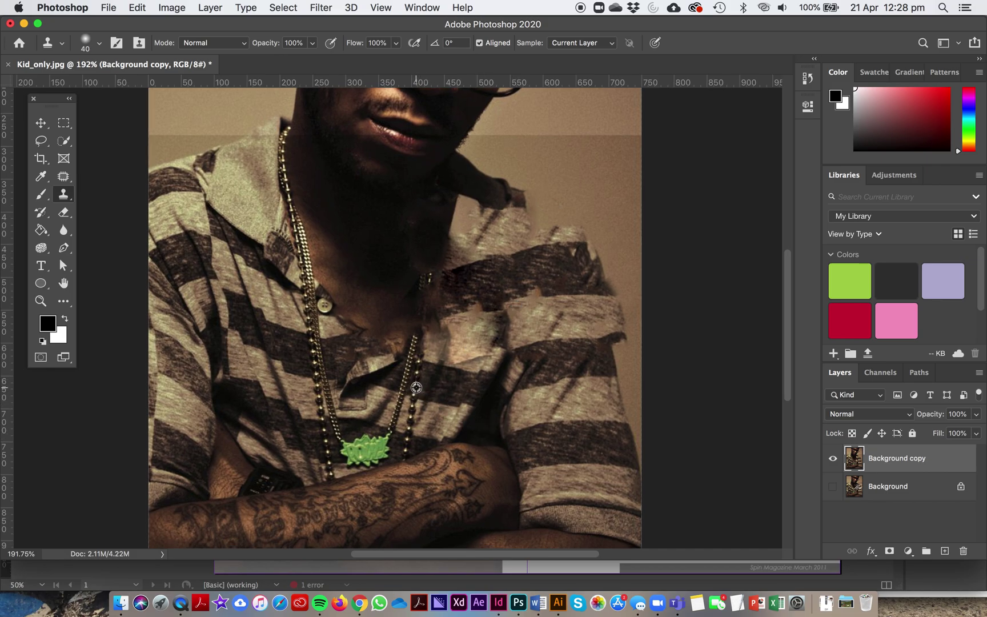
pyautogui.moveTo(423, 328); pyautogui.dragTo(430, 291)
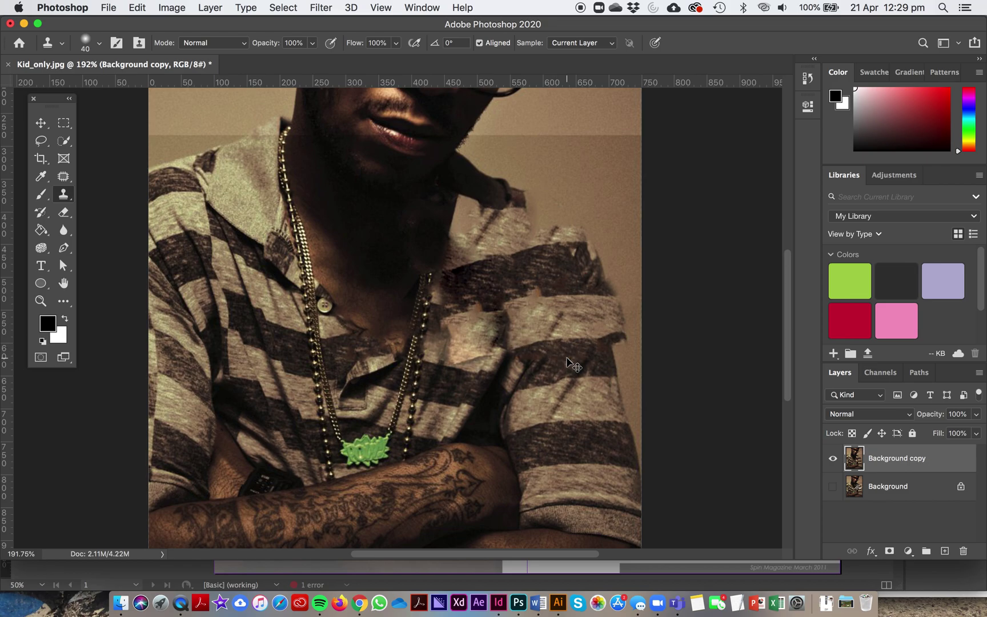
# - Close the retouched photo, saving it as Kid_only.psd over the existing file with Maximize Compatibility on
pyautogui.press('super+0')
pyautogui.press('super+minus')
pyautogui.press('super+minus')
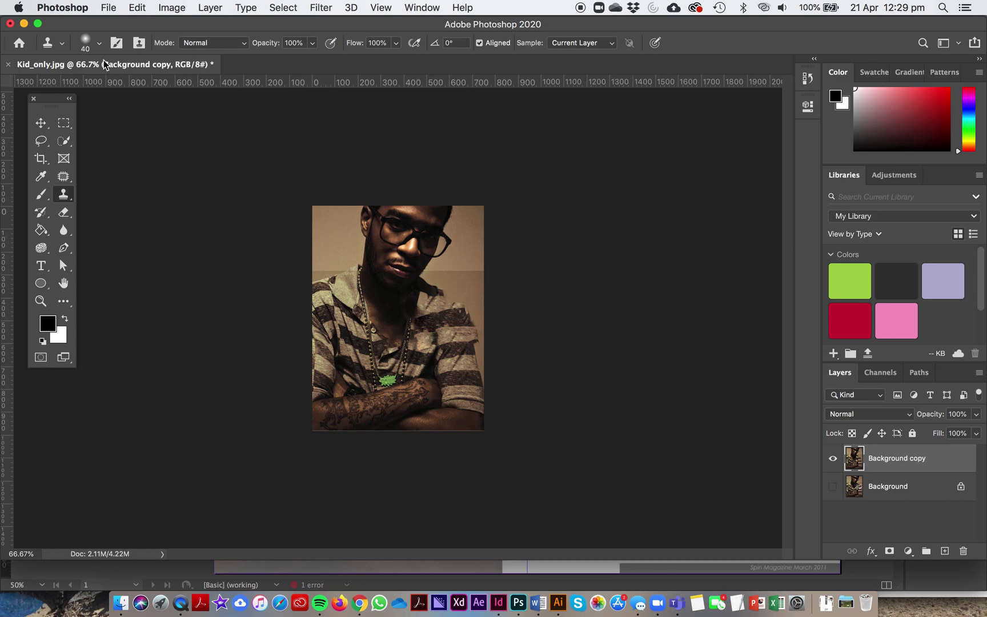
pyautogui.click(8, 65)
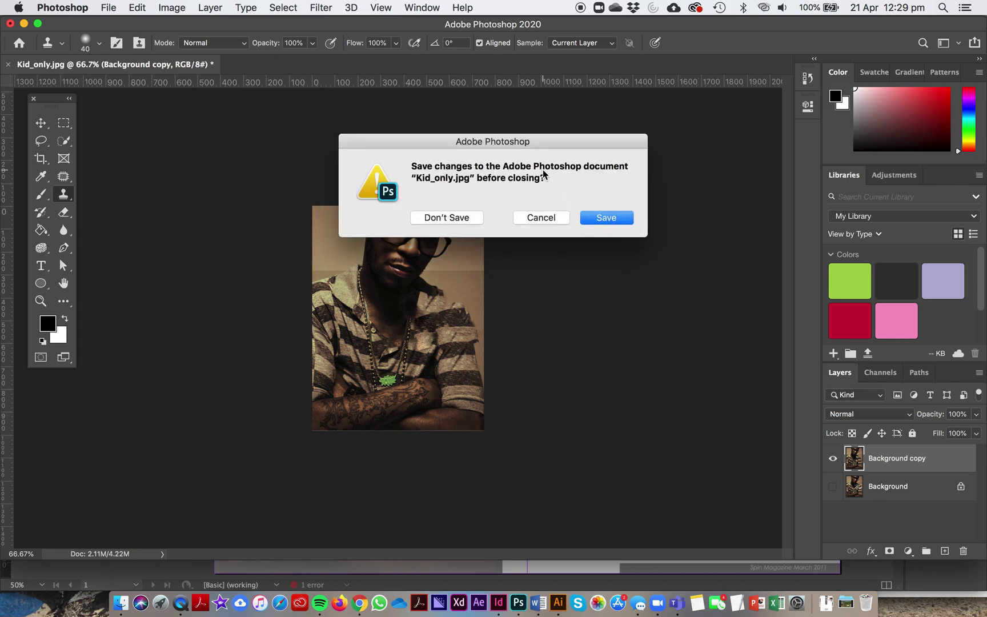
pyautogui.click(606, 218)
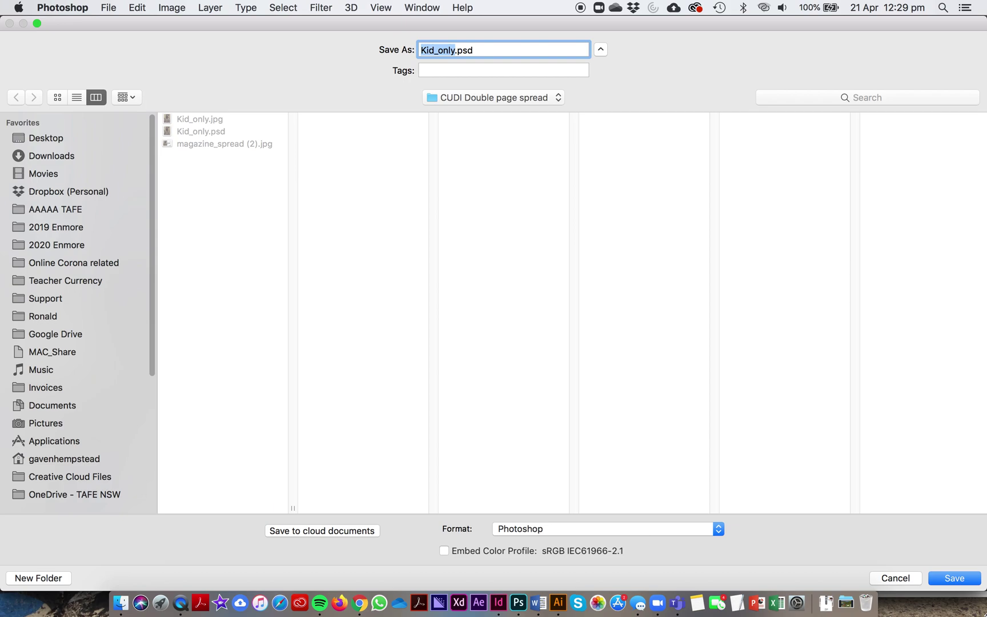
pyautogui.click(946, 579)
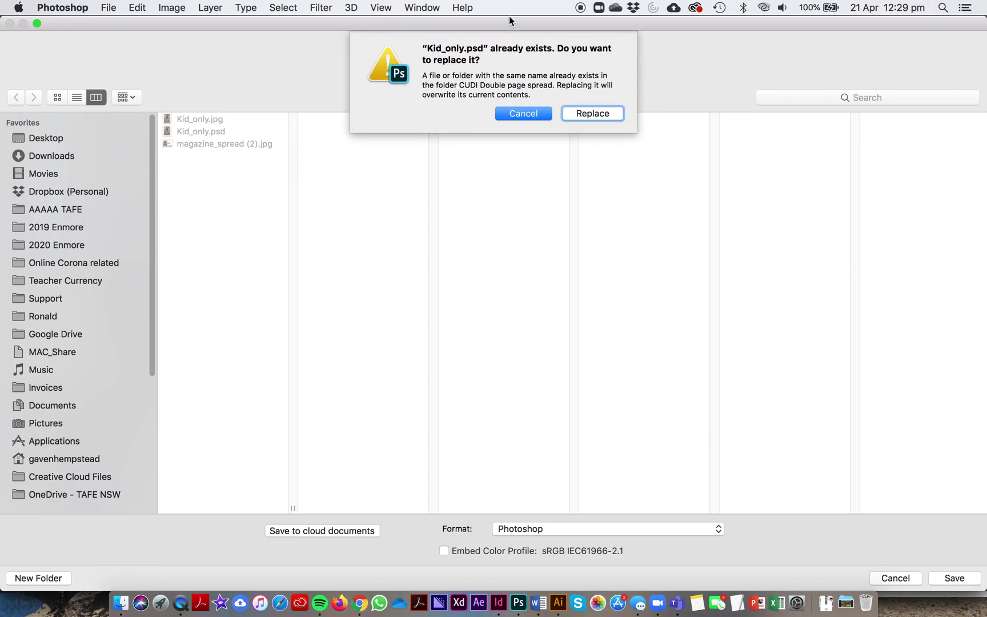
pyautogui.click(591, 114)
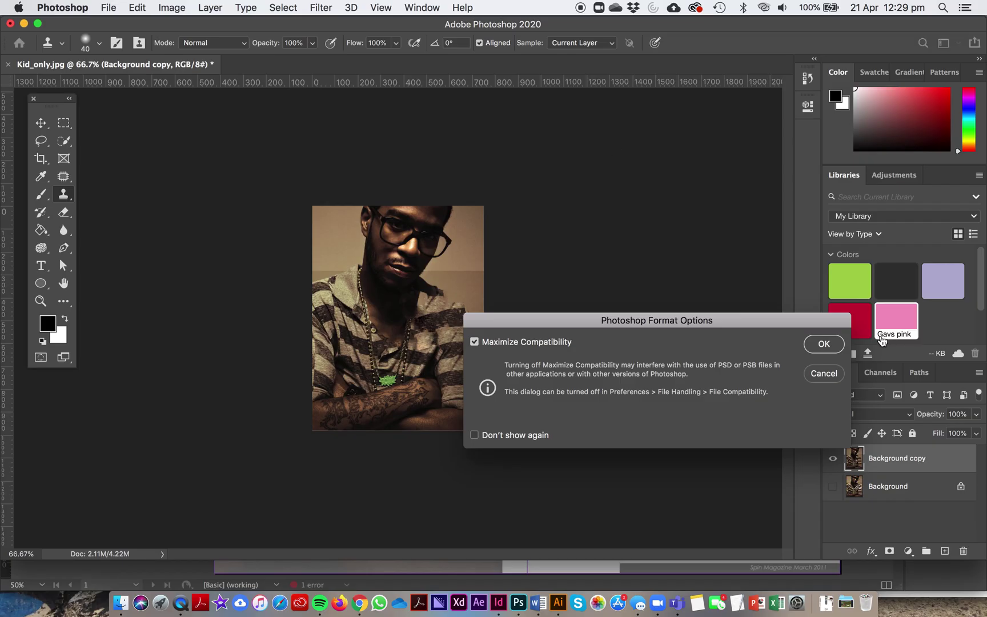
pyautogui.click(825, 343)
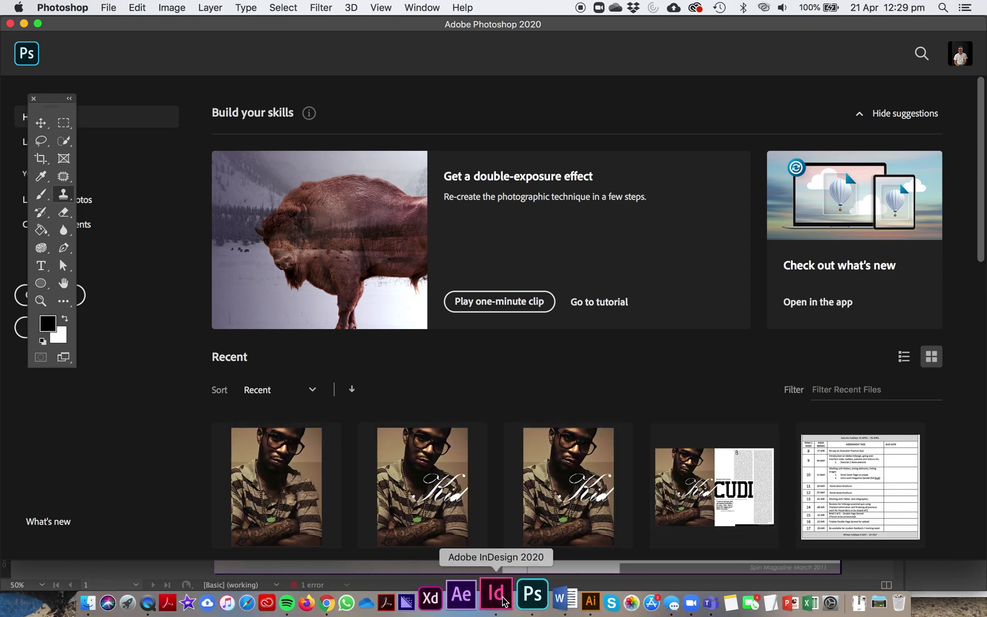
# - Switch to InDesign and place Kid_only.psd over the faded reference portrait, aligning its right edge with the reference photo's right edge
pyautogui.click(491, 597)
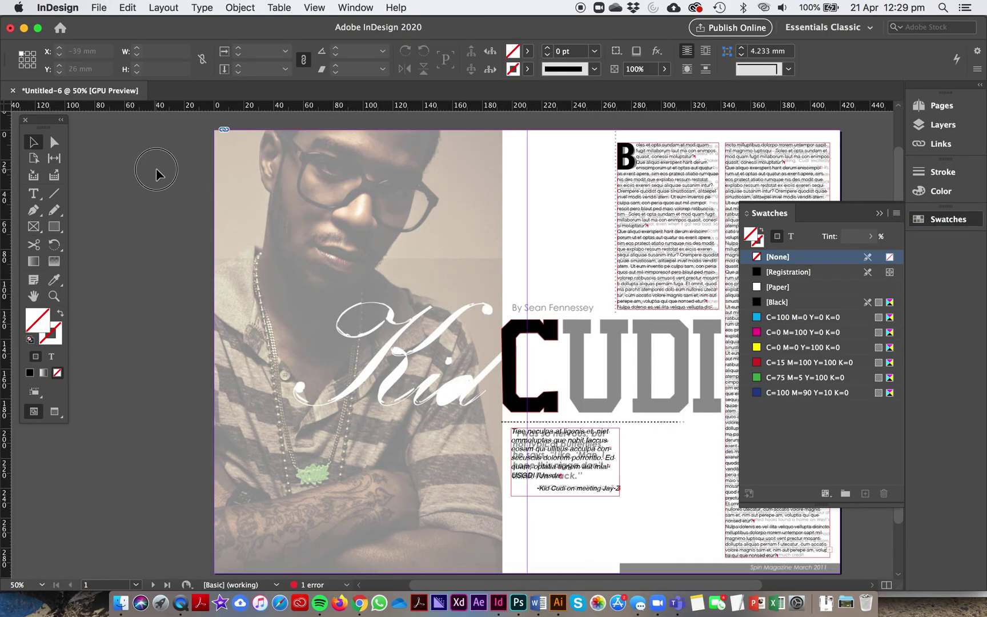
pyautogui.click(98, 7)
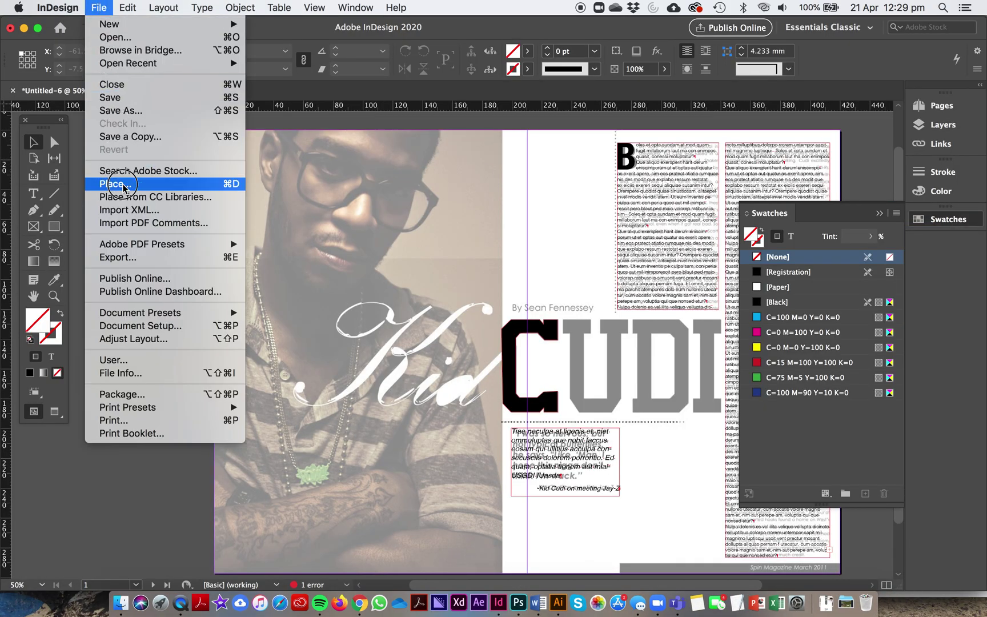
pyautogui.click(166, 184)
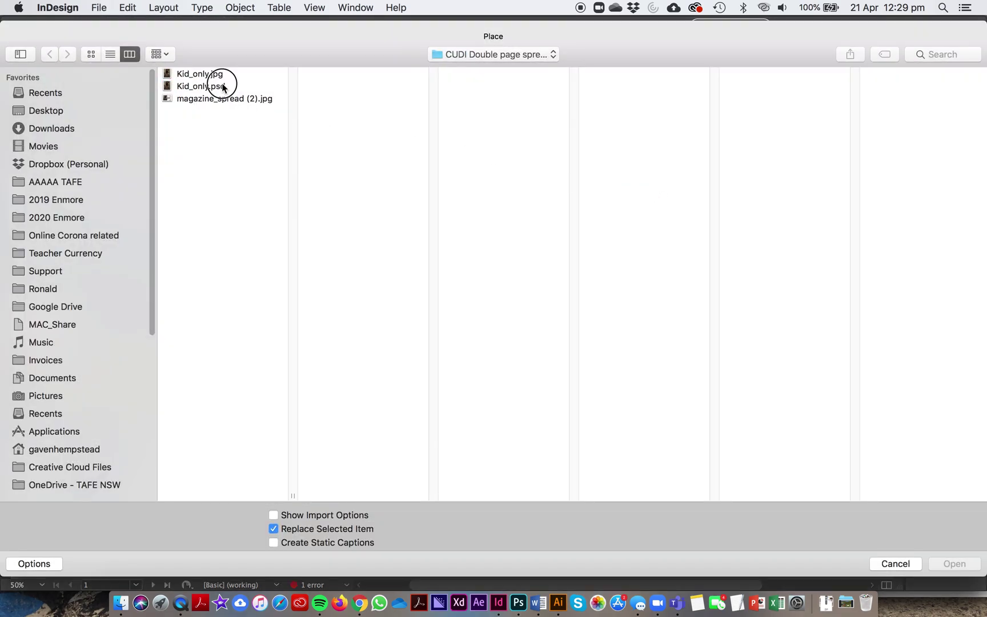
pyautogui.click(223, 87)
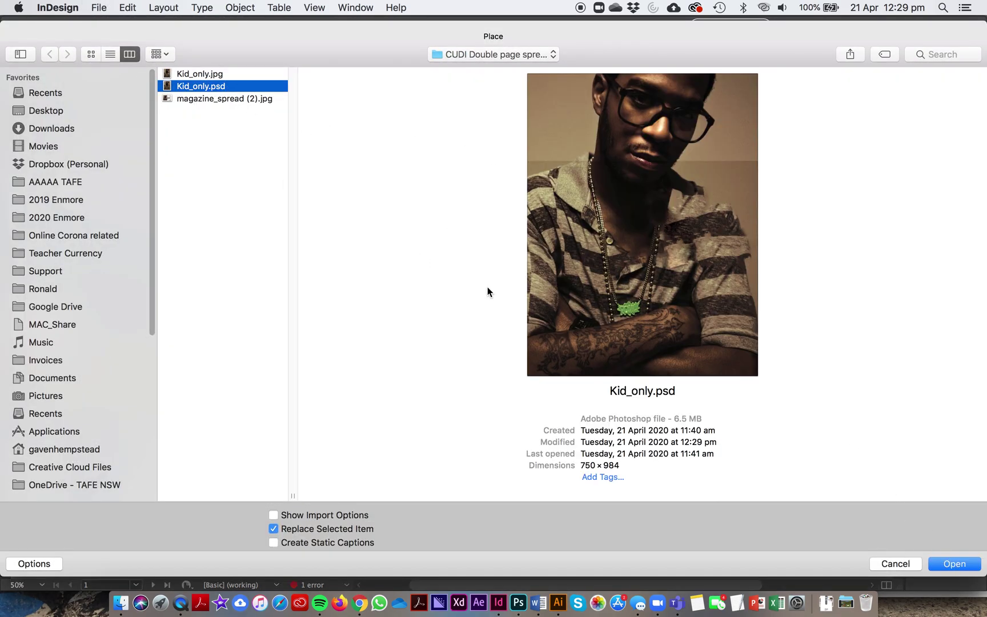
pyautogui.click(937, 560)
pyautogui.moveTo(214, 131); pyautogui.dragTo(658, 572)
pyautogui.click(357, 220)
pyautogui.moveTo(357, 220); pyautogui.dragTo(421, 250)
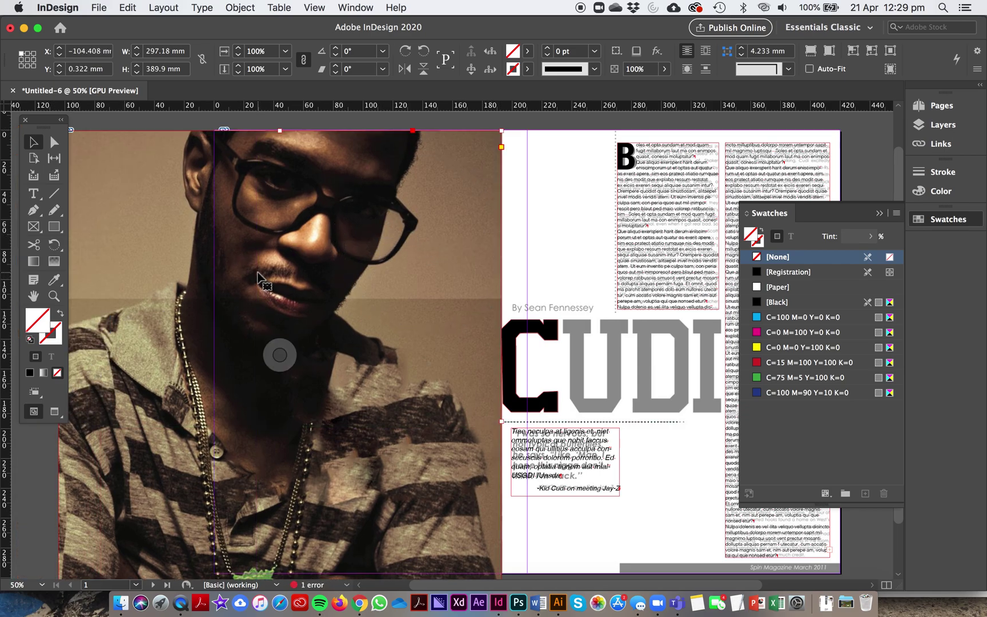
# - Crop the placed photo's frame to the spread's left edge and shift the image to the right inside the frame
pyautogui.hscroll(-5, 258, 279)
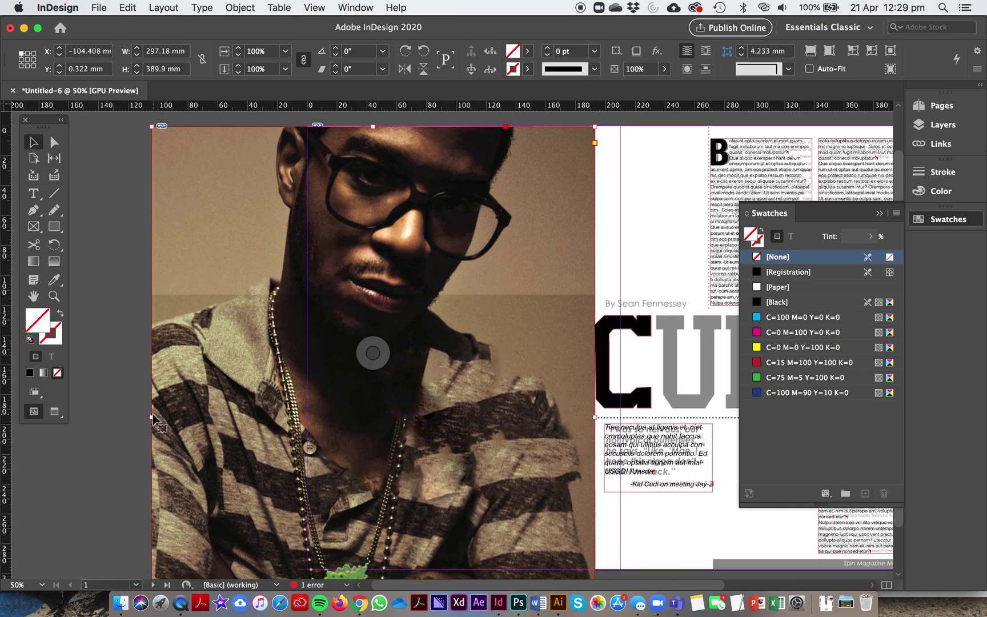
pyautogui.moveTo(153, 419); pyautogui.dragTo(310, 410)
pyautogui.hscroll(6, 434, 288)
pyautogui.click(54, 142)
pyautogui.moveTo(286, 336); pyautogui.dragTo(300, 310)
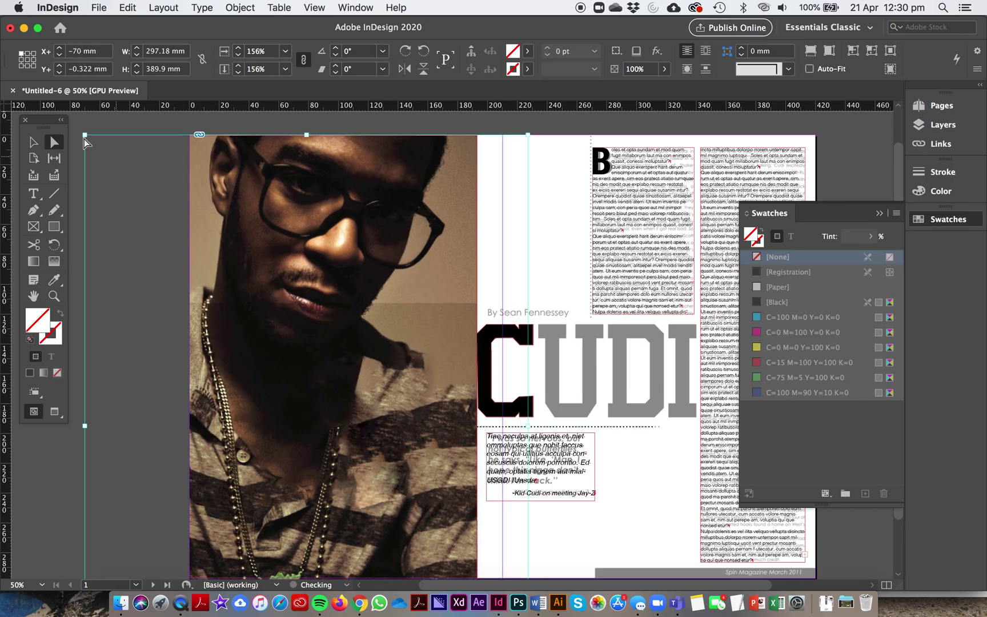
pyautogui.click(33, 143)
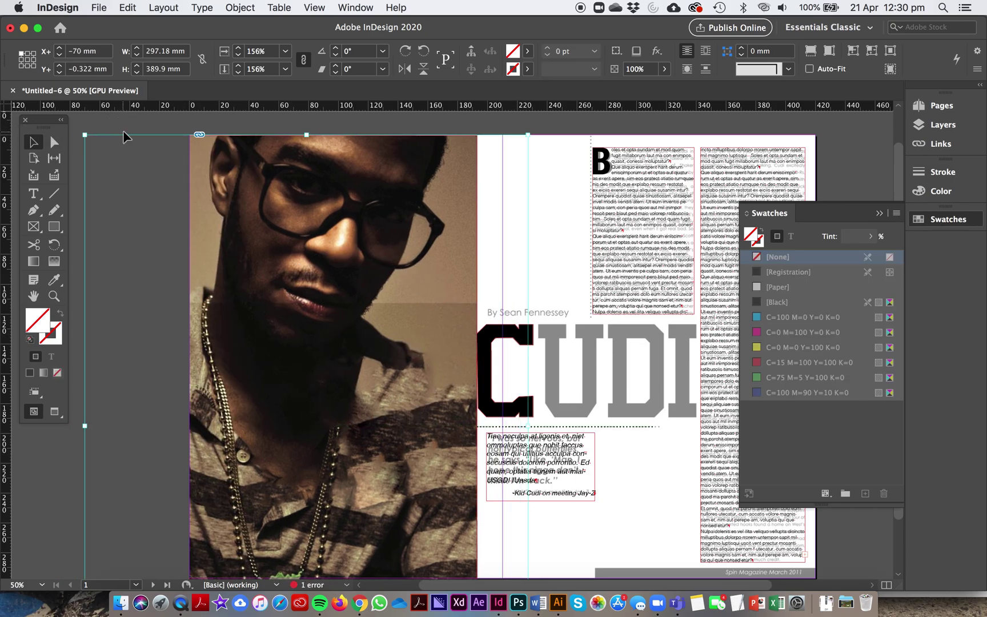
pyautogui.press('super+minus')
pyautogui.press('super+minus')
pyautogui.scroll(2, 445, 339)
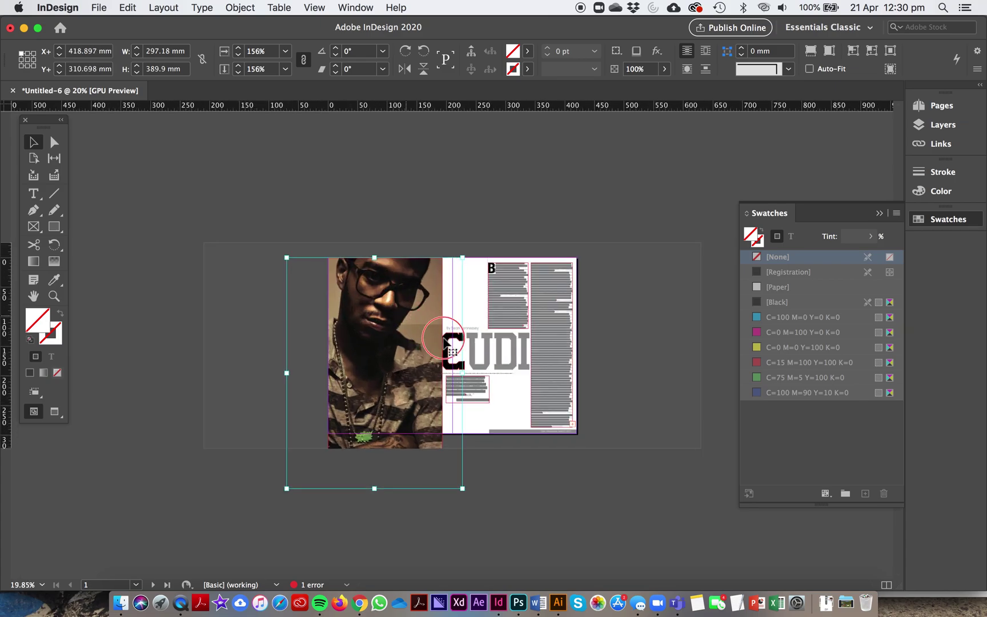
pyautogui.scroll(1, 445, 341)
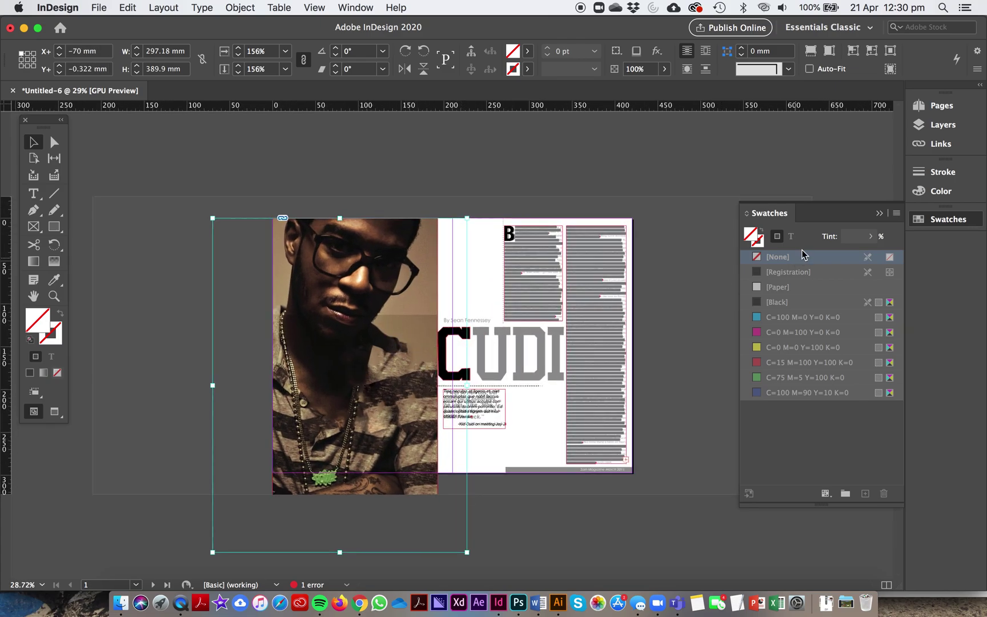
# - Edit the linked Kid_only.psd in Photoshop, clone background over the jagged shoulder edge, save and close it, and return to InDesign
pyautogui.click(916, 143)
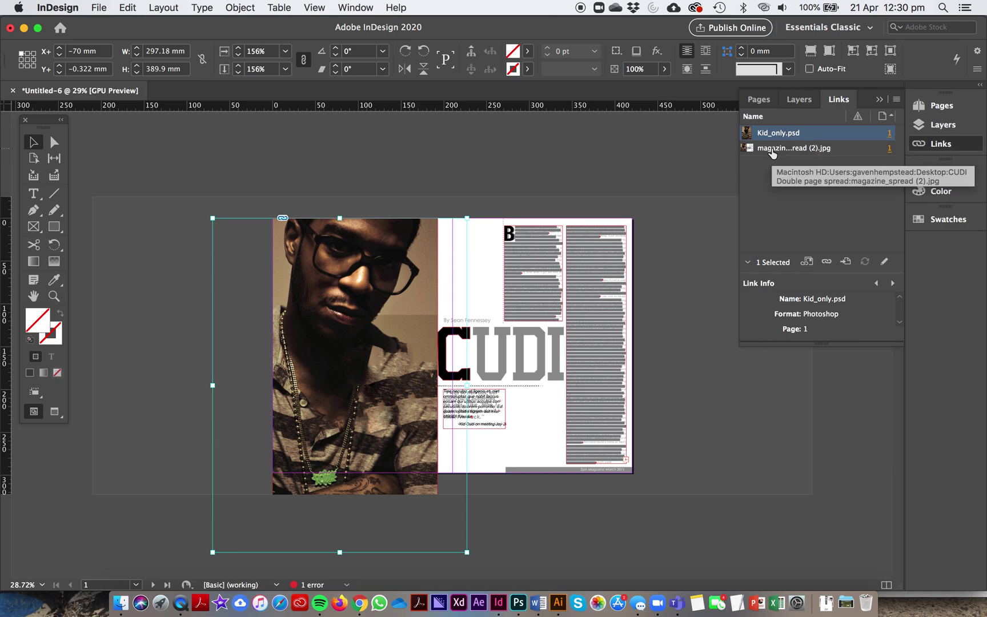
pyautogui.click(884, 262)
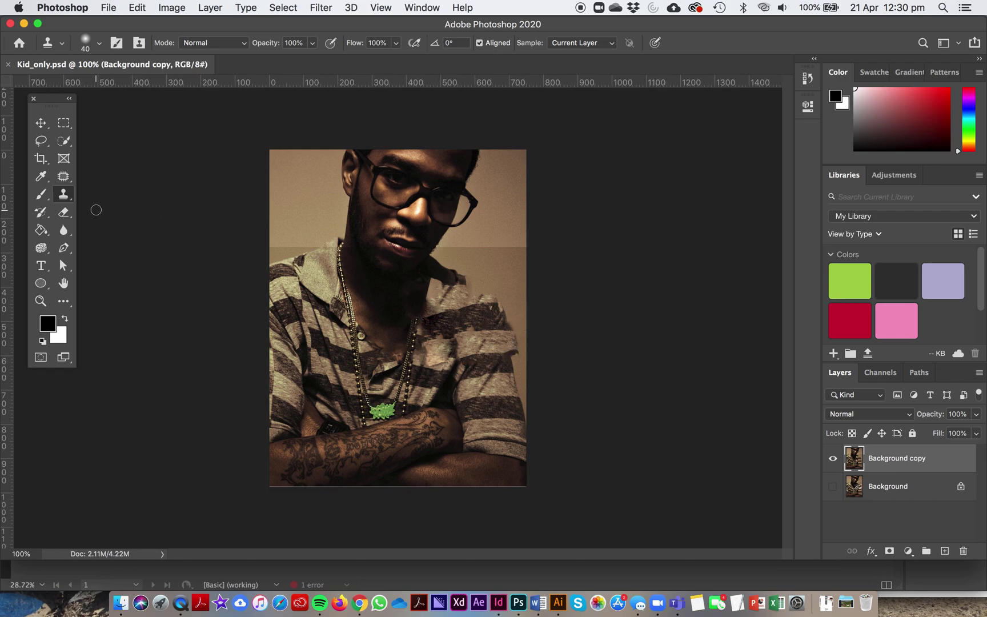
pyautogui.moveTo(519, 270)
pyautogui.mouseDown()
pyautogui.moveTo(512, 269)
pyautogui.moveTo(516, 352)
pyautogui.moveTo(514, 312)
pyautogui.moveTo(486, 294)
pyautogui.moveTo(448, 314)
pyautogui.moveTo(473, 297)
pyautogui.moveTo(449, 301)
pyautogui.moveTo(481, 299)
pyautogui.moveTo(460, 287)
pyautogui.moveTo(485, 296)
pyautogui.mouseUp()
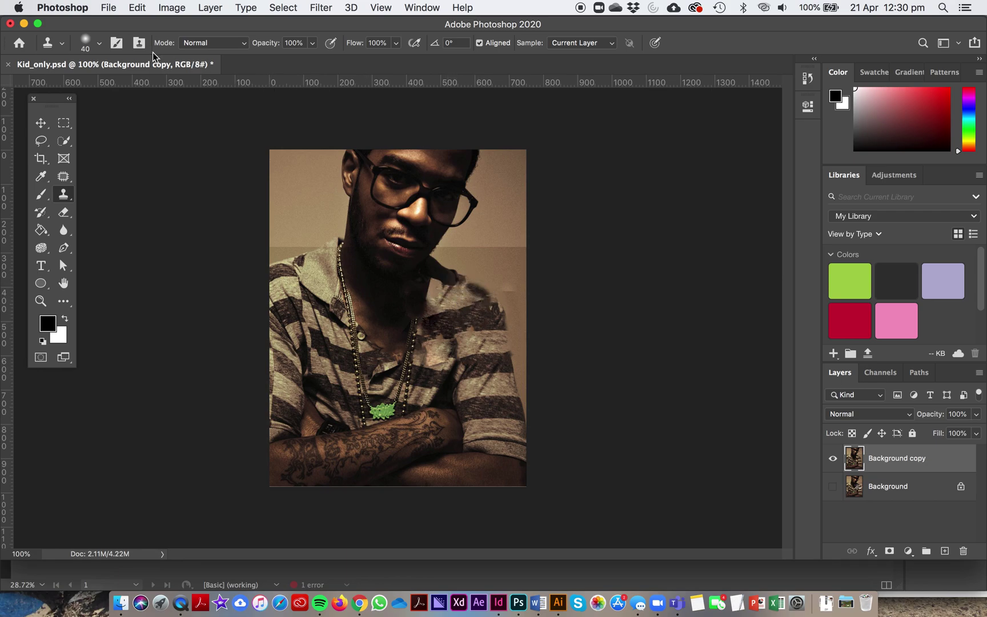
pyautogui.click(9, 64)
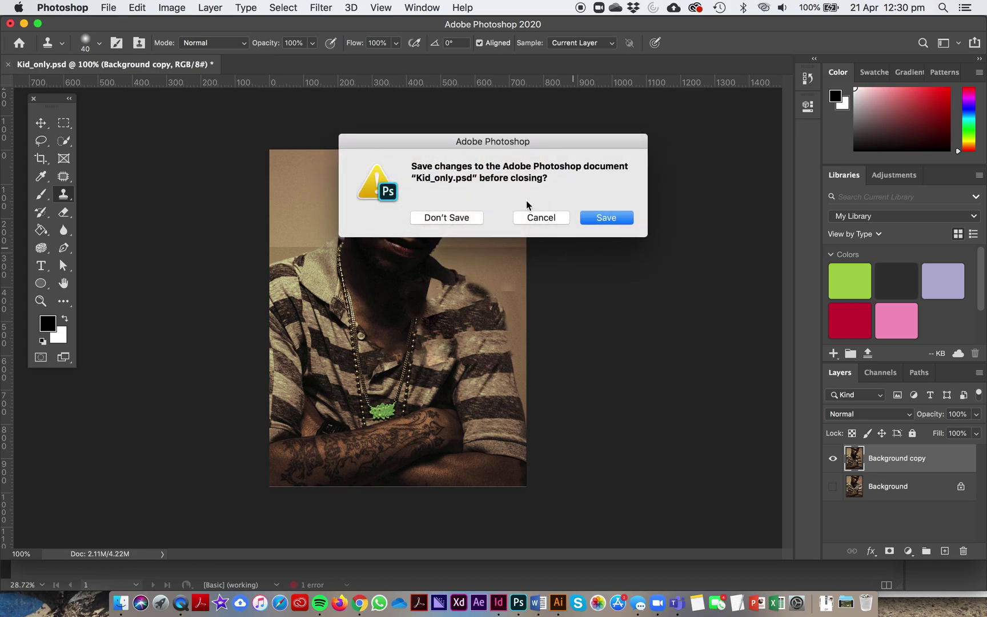
pyautogui.click(594, 219)
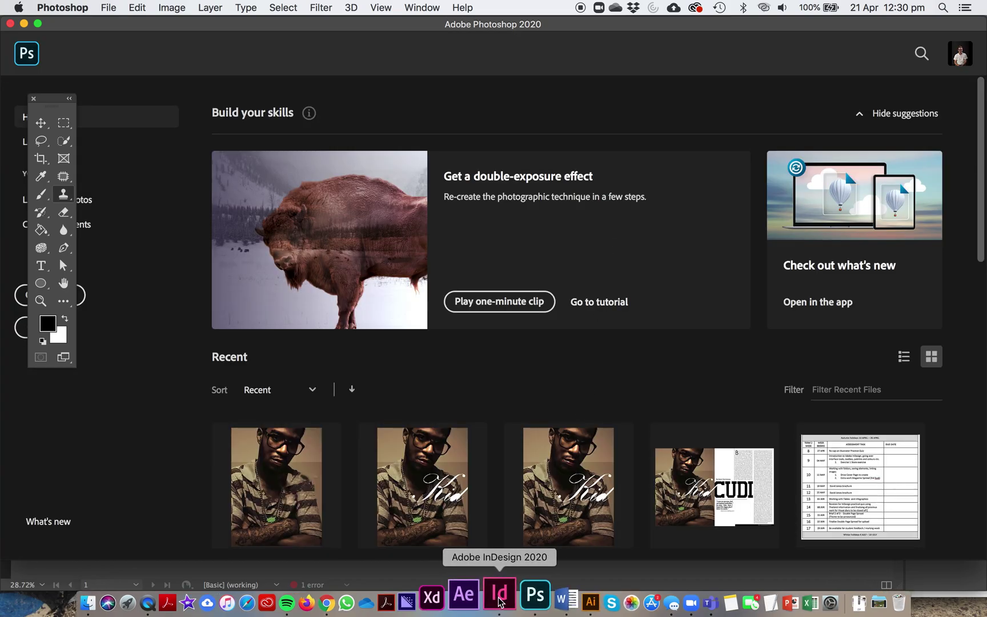
pyautogui.click(499, 598)
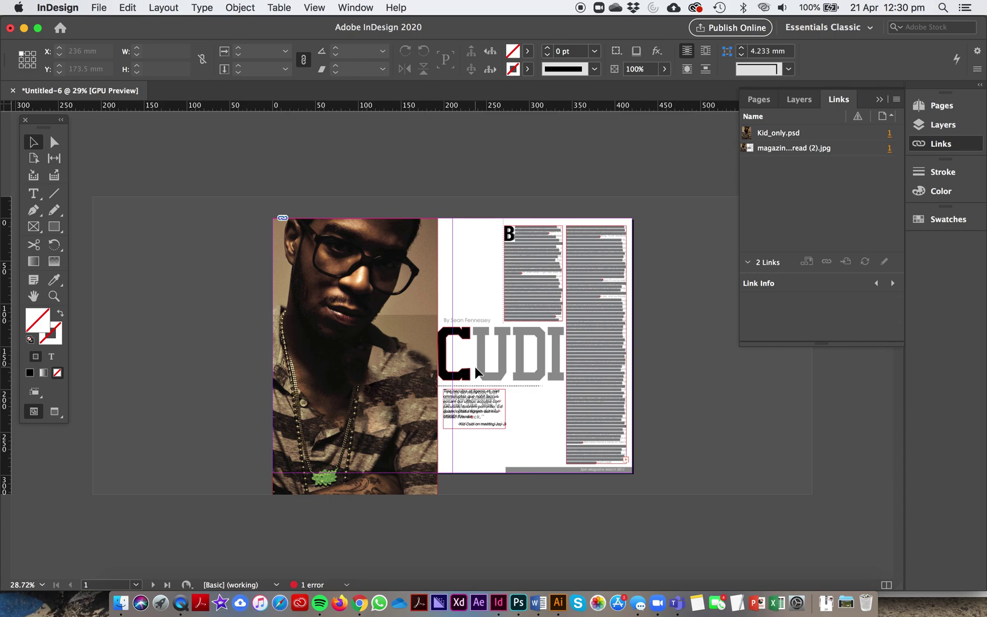
# - Add six blank pages to the document after the first spread
pyautogui.click(933, 111)
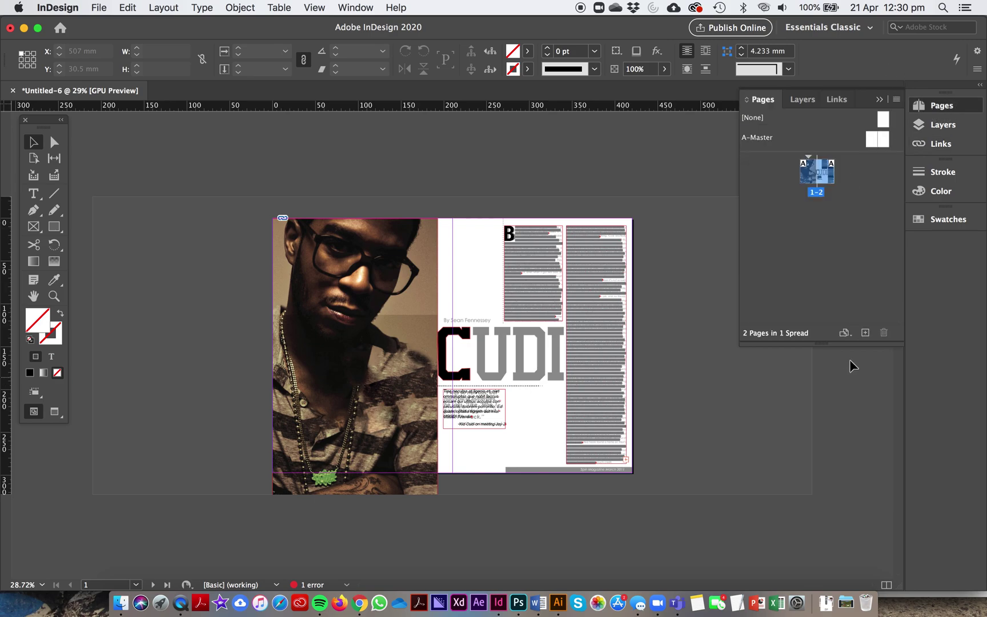
pyautogui.click(865, 332)
pyautogui.click(865, 333)
pyautogui.click(866, 333)
pyautogui.click(866, 333)
pyautogui.click(866, 333)
pyautogui.click(865, 332)
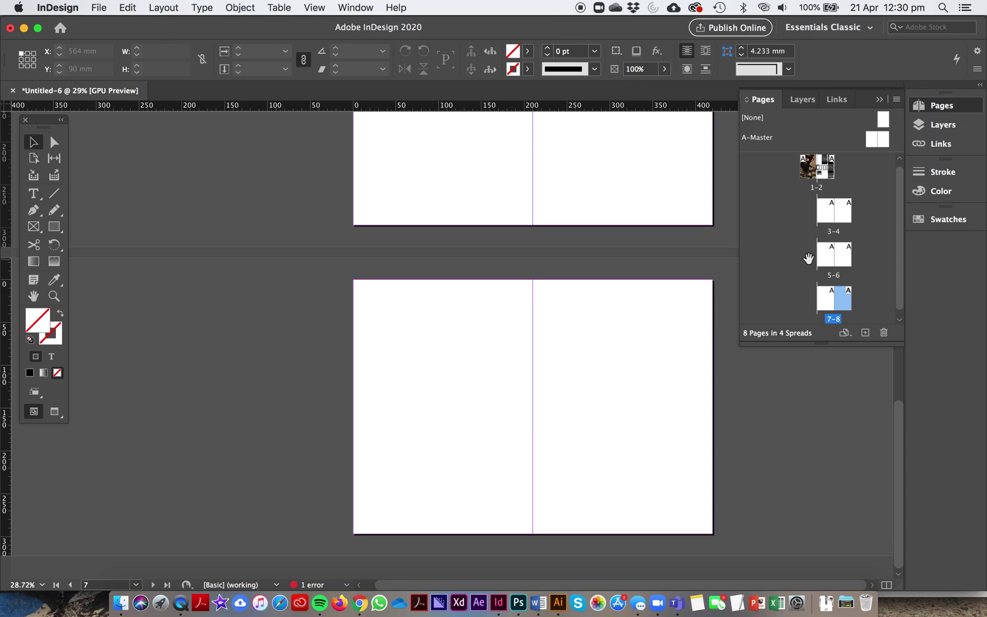
# - Undo the six page additions
pyautogui.press('super+z')
pyautogui.press('super+z')
pyautogui.press('super+z')
pyautogui.press('super+z')
pyautogui.press('super+z')
pyautogui.press('super+z')
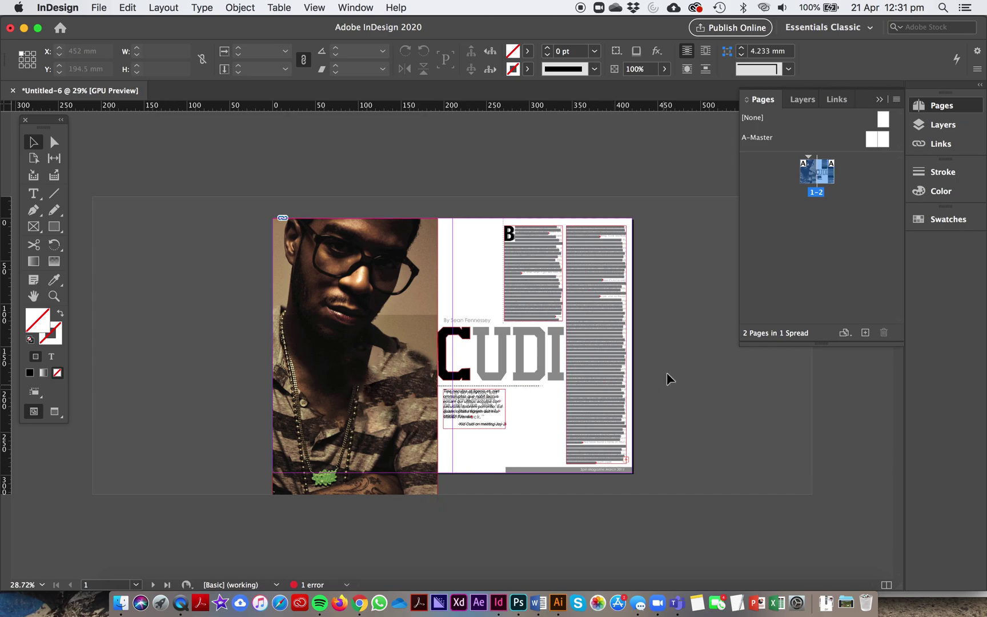
# - Preview the spread without guides, and set up a Smallest File Size PDF export named Untitledspread-6.pdf in the pdf folder
pyautogui.click(54, 411)
pyautogui.moveTo(306, 214); pyautogui.dragTo(523, 249)
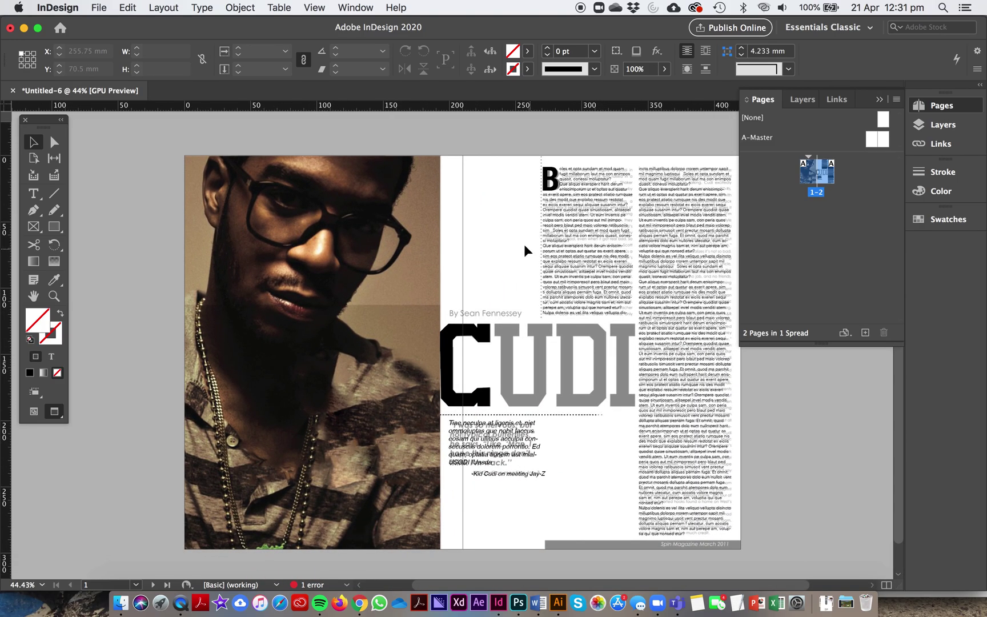
pyautogui.click(107, 7)
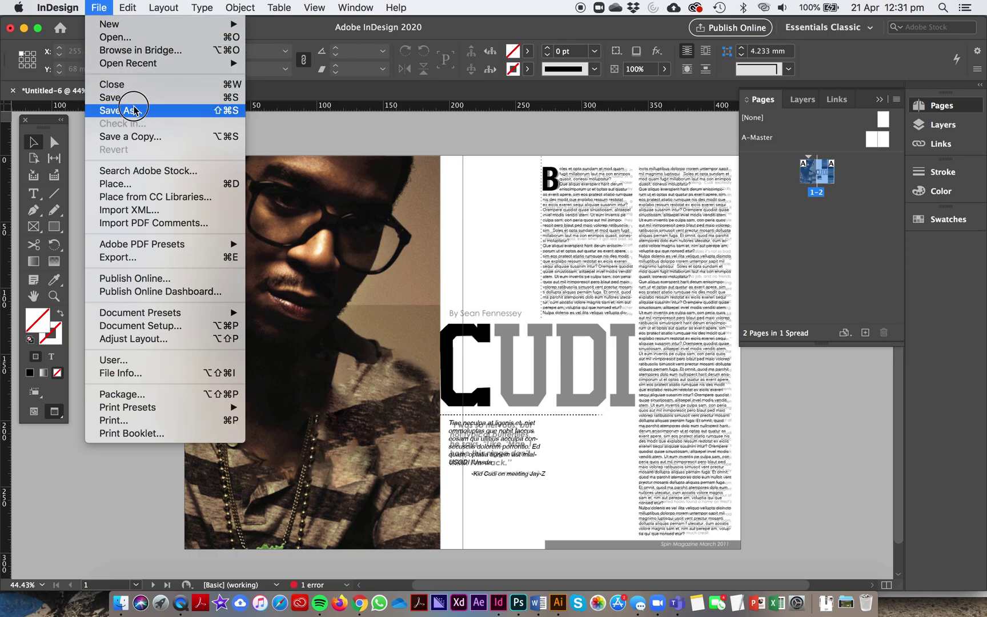
pyautogui.moveTo(151, 244)
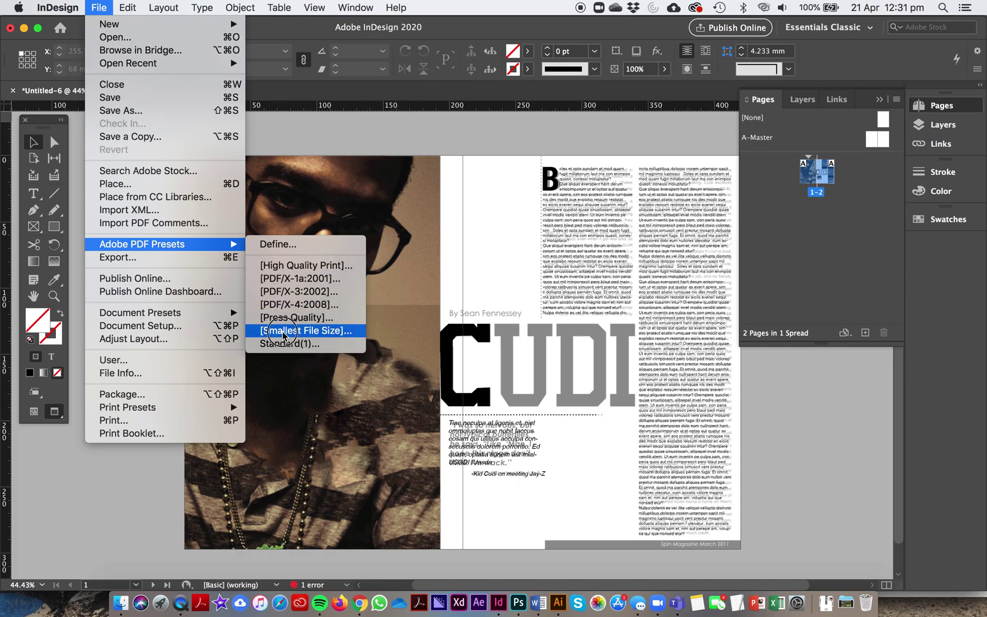
pyautogui.click(318, 332)
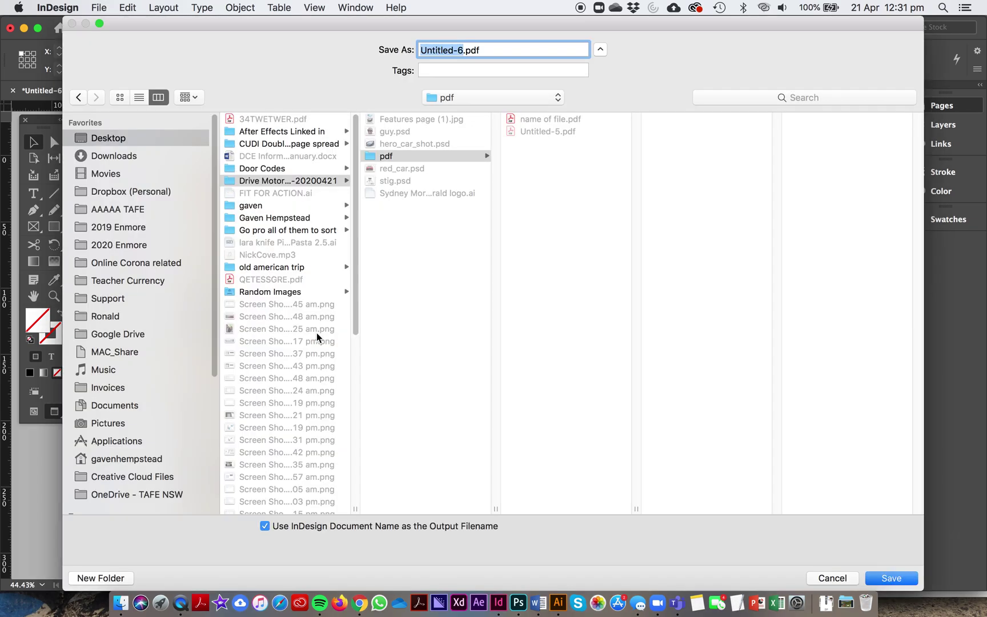
pyautogui.click(456, 50)
pyautogui.write('spread')
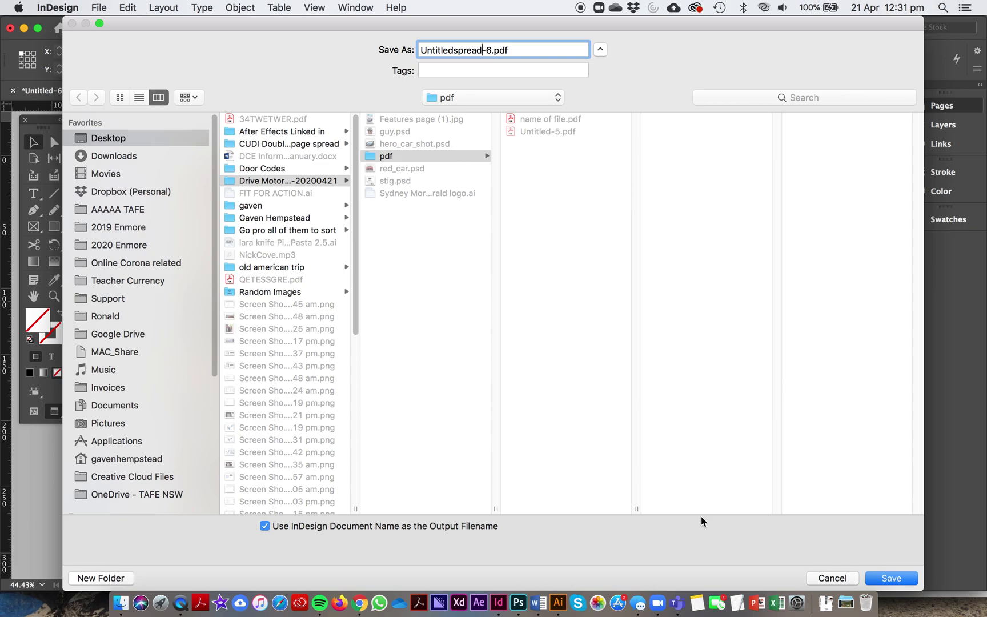
pyautogui.click(888, 580)
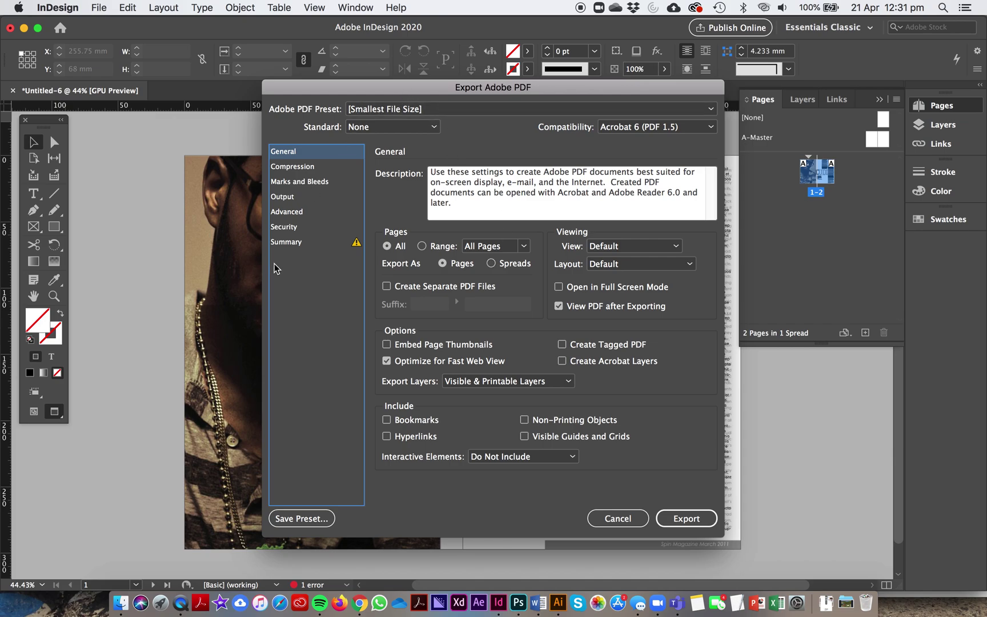
# - Export the PDF as spreads instead of single pages, continuing despite the overset text
pyautogui.click(491, 264)
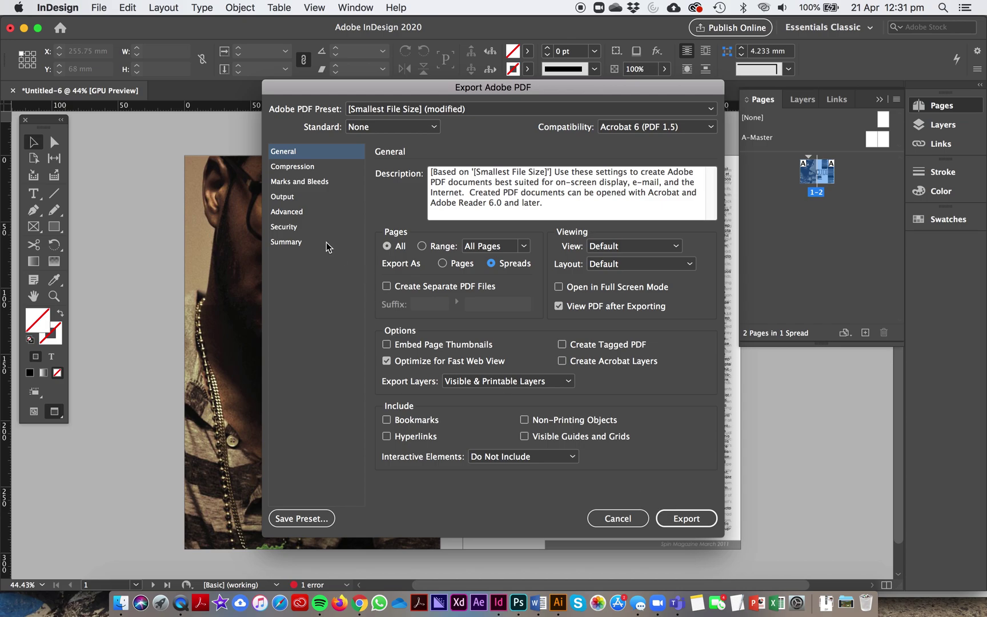
pyautogui.click(680, 520)
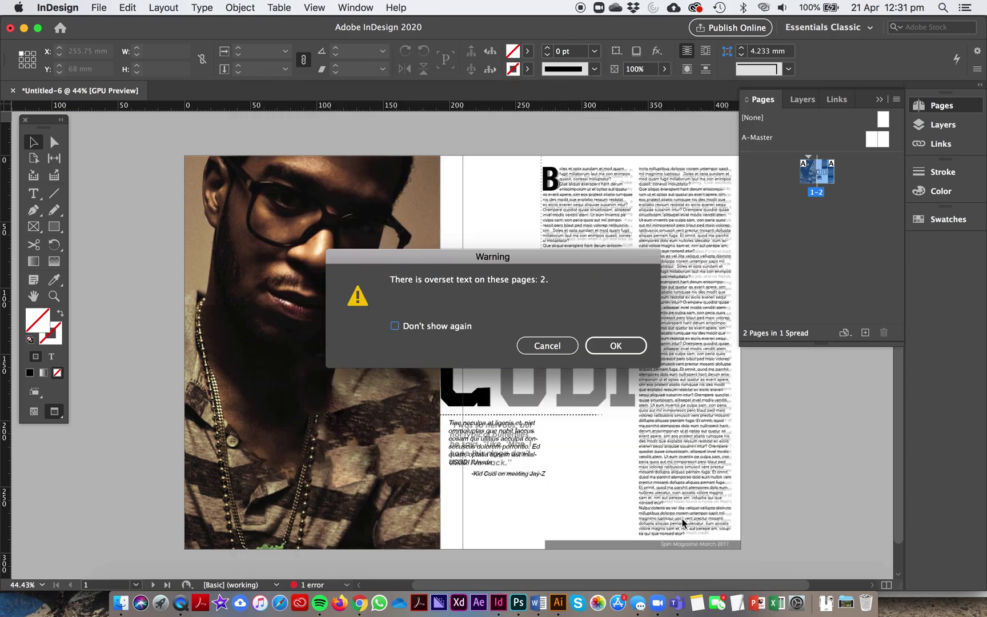
pyautogui.click(627, 347)
pyautogui.click(626, 351)
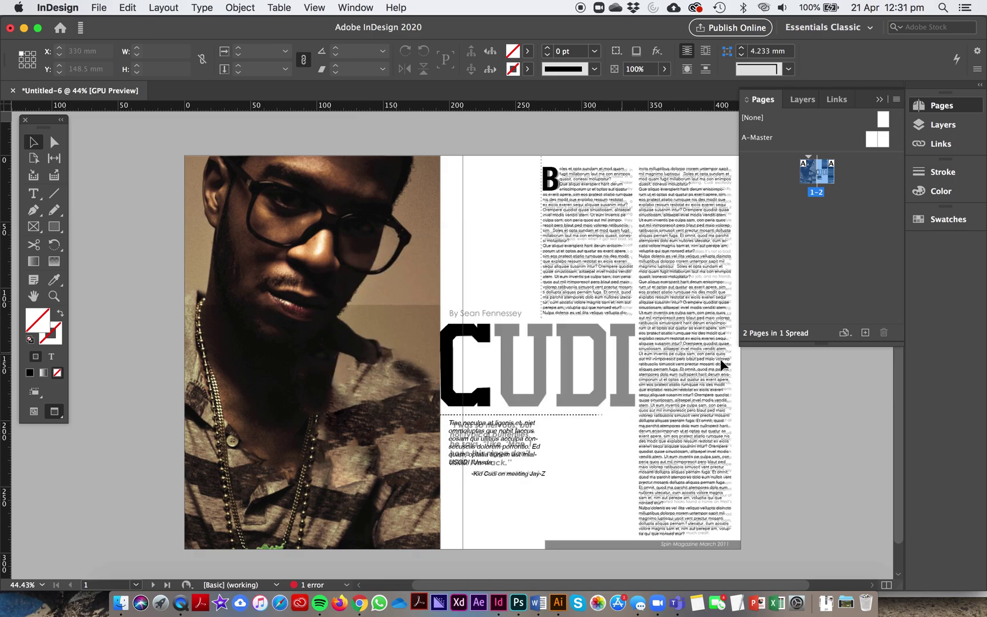